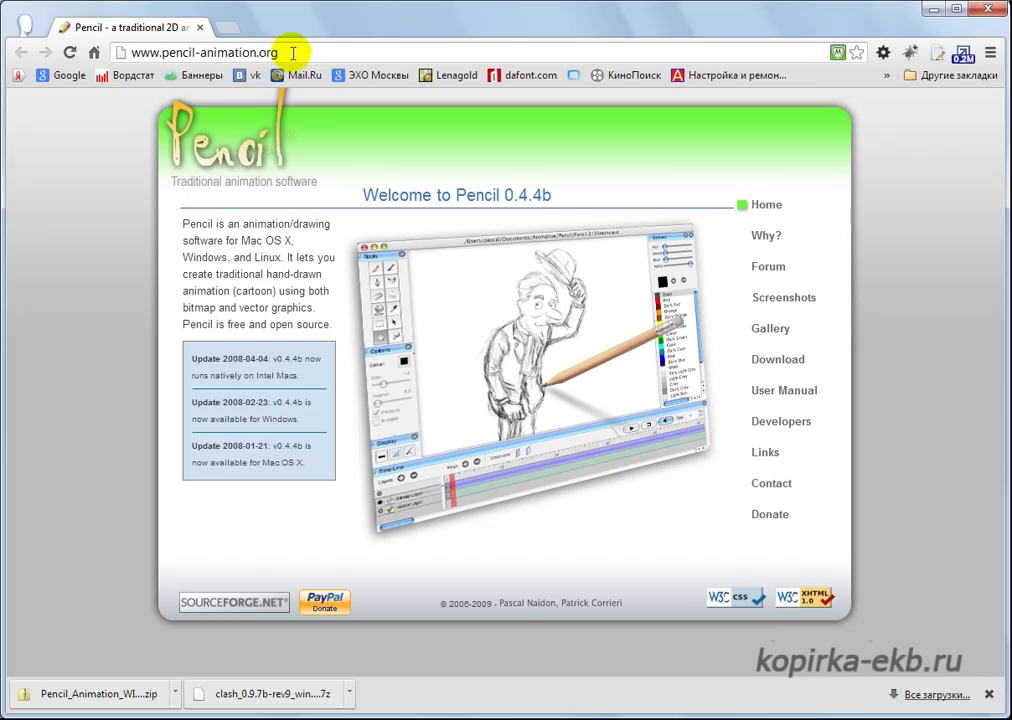
left_click_drag(292, 52, 124, 50)
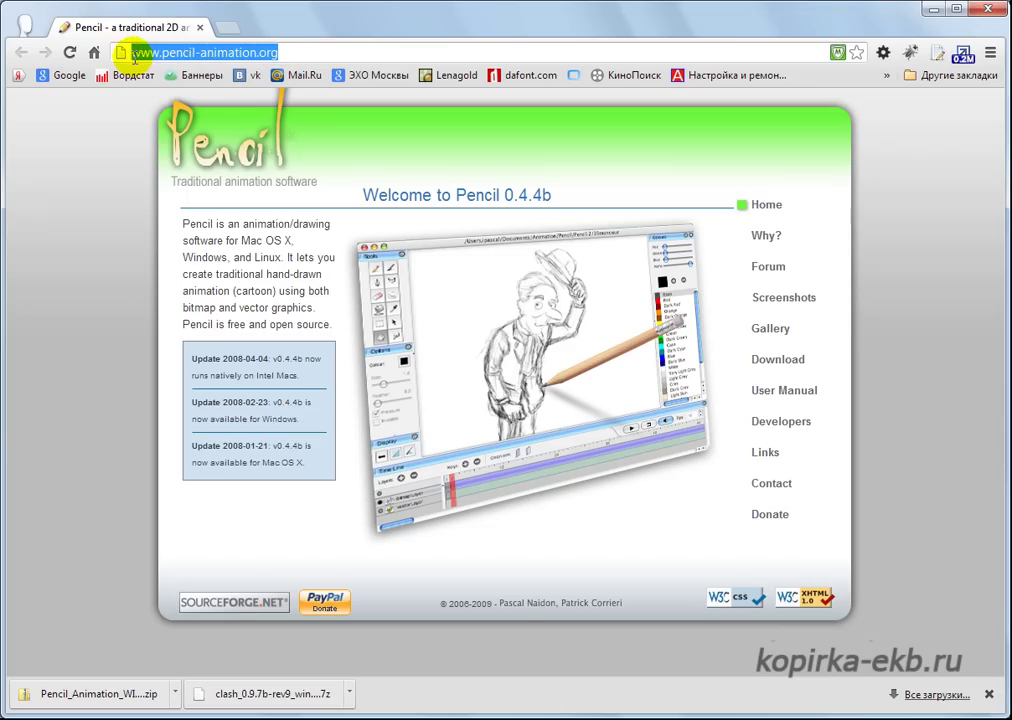
left_click(792, 364)
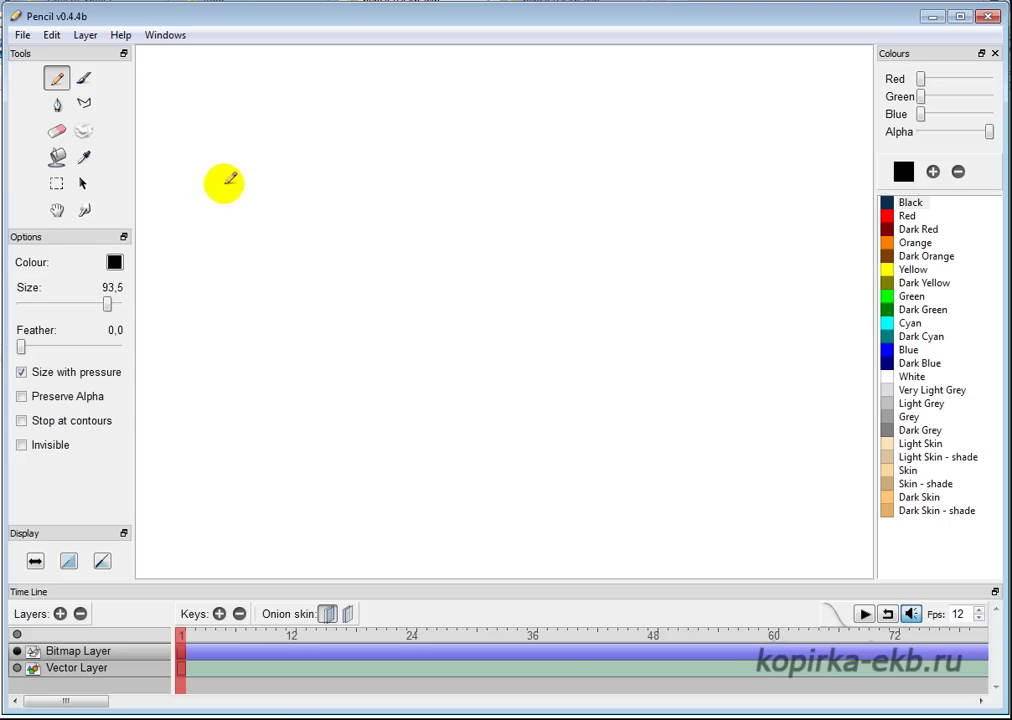
Step: Switch to Pencil v0.4.4b and draw a black zigzag with the Pencil tool at size 6,3
left_click(84, 80)
left_click(57, 80)
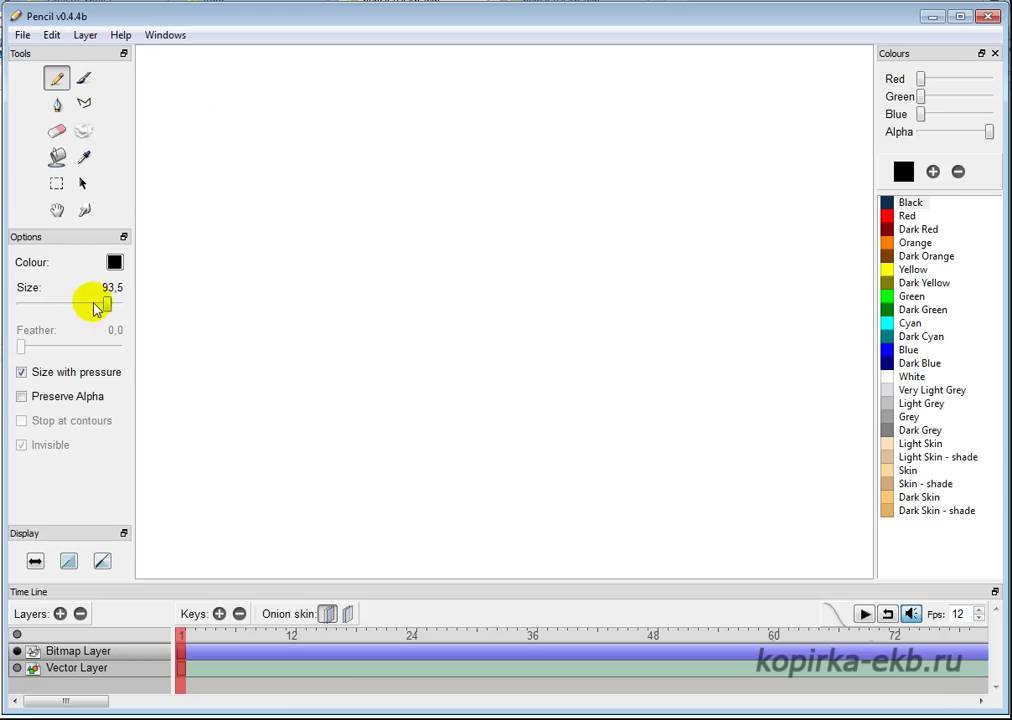
mouse_move(55, 306)
left_mouse_down()
mouse_move(79, 304)
mouse_move(59, 307)
mouse_move(69, 305)
left_mouse_up()
mouse_move(332, 182)
left_mouse_down()
mouse_move(283, 240)
mouse_move(317, 236)
mouse_move(372, 287)
left_mouse_up()
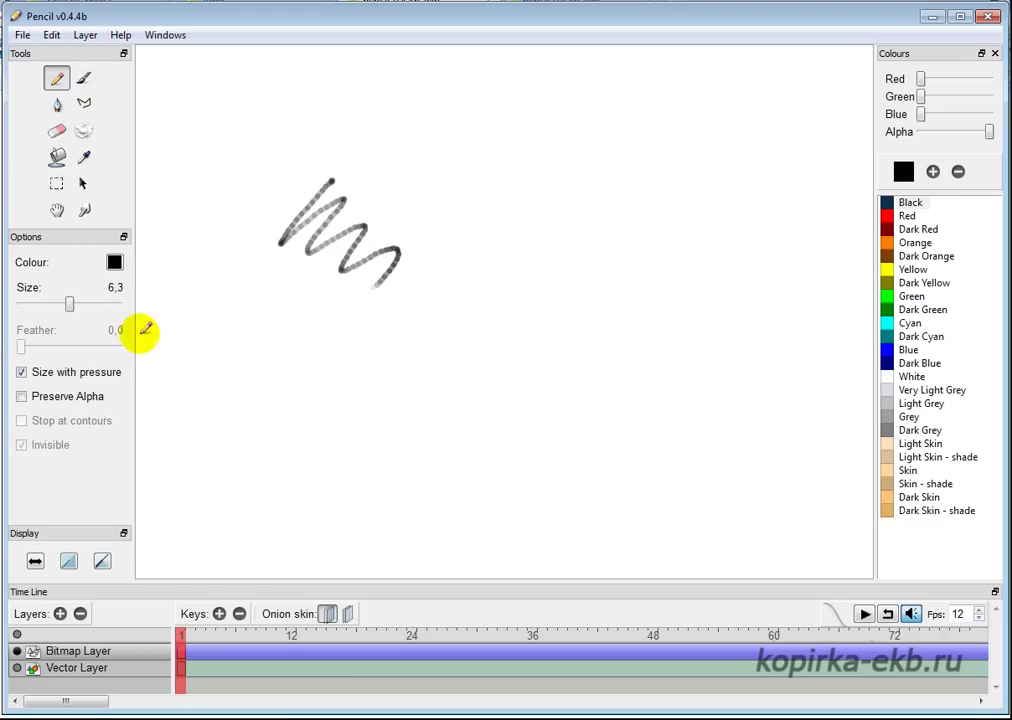
Step: Set the pencil size to 14,5 and draw several thick diagonal strokes and short dabs below the zigzag
left_click_drag(58, 306, 81, 304)
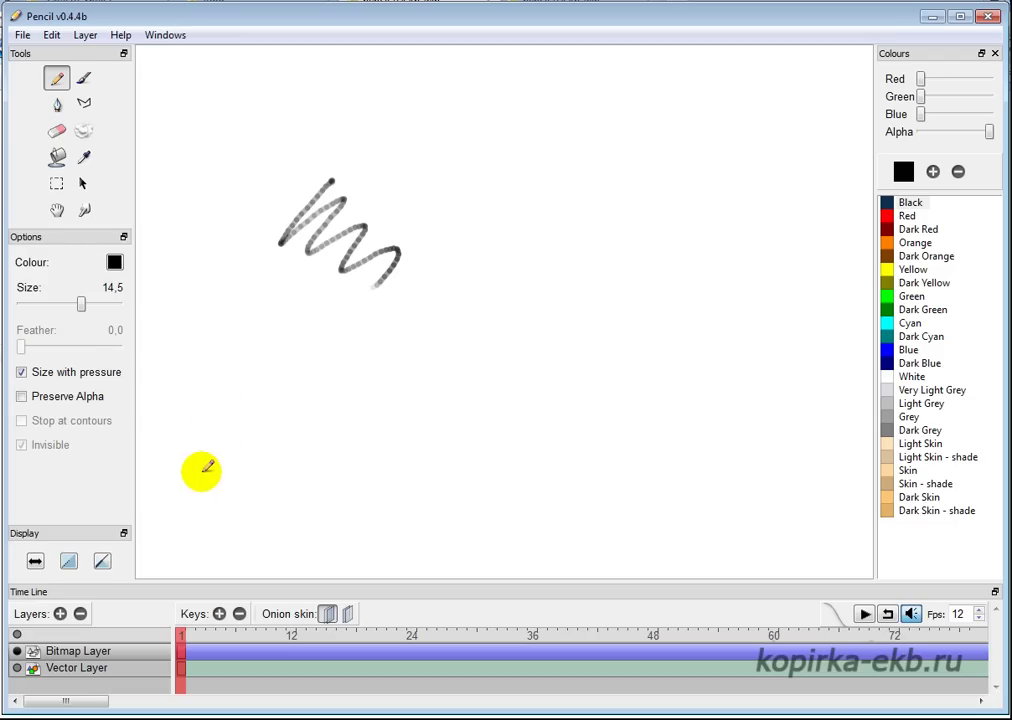
mouse_move(232, 440)
left_mouse_down()
mouse_move(261, 406)
mouse_move(277, 438)
mouse_move(338, 390)
mouse_move(292, 387)
mouse_move(391, 333)
left_mouse_up()
left_click(287, 390)
left_click_drag(348, 381, 377, 361)
left_click(349, 448)
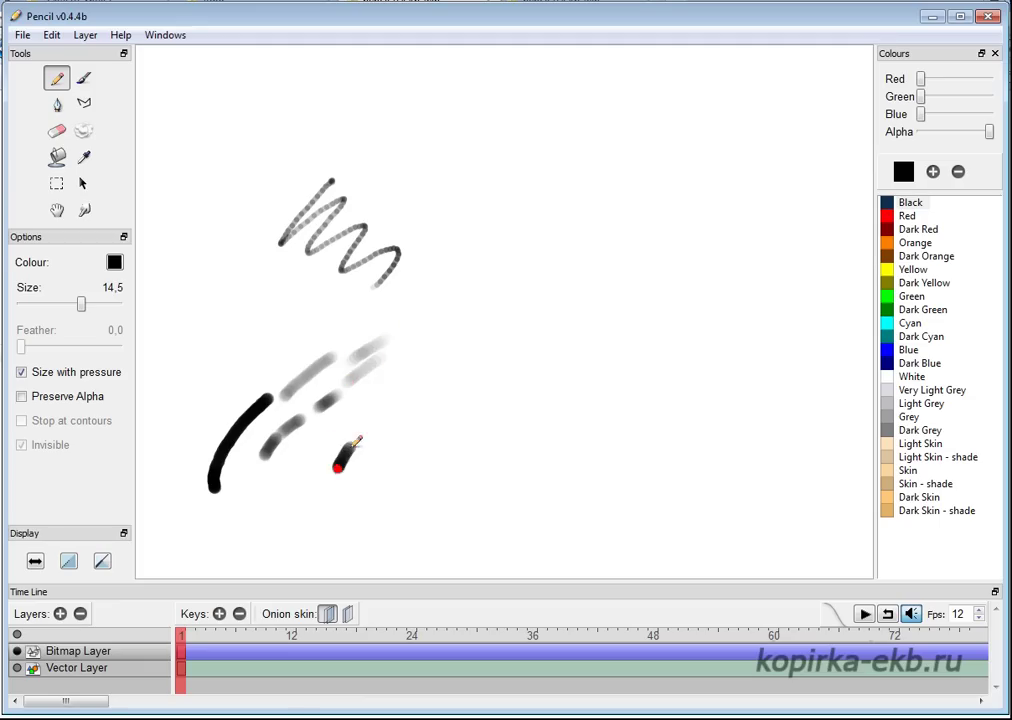
mouse_move(357, 441)
left_mouse_down()
mouse_move(495, 301)
mouse_move(490, 265)
left_mouse_up()
left_click_drag(403, 425, 425, 413)
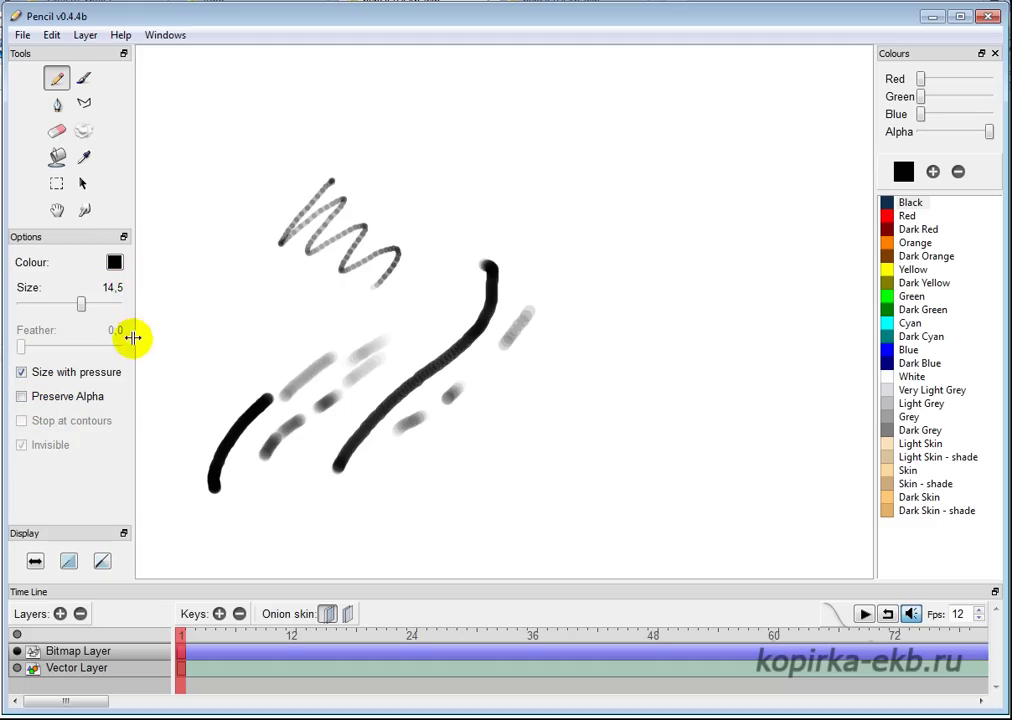
Step: Set the pencil to size 9,6 and Dark Red, and draw a zigzag and a short stroke beside the black lines
left_click(118, 263)
left_click(119, 265)
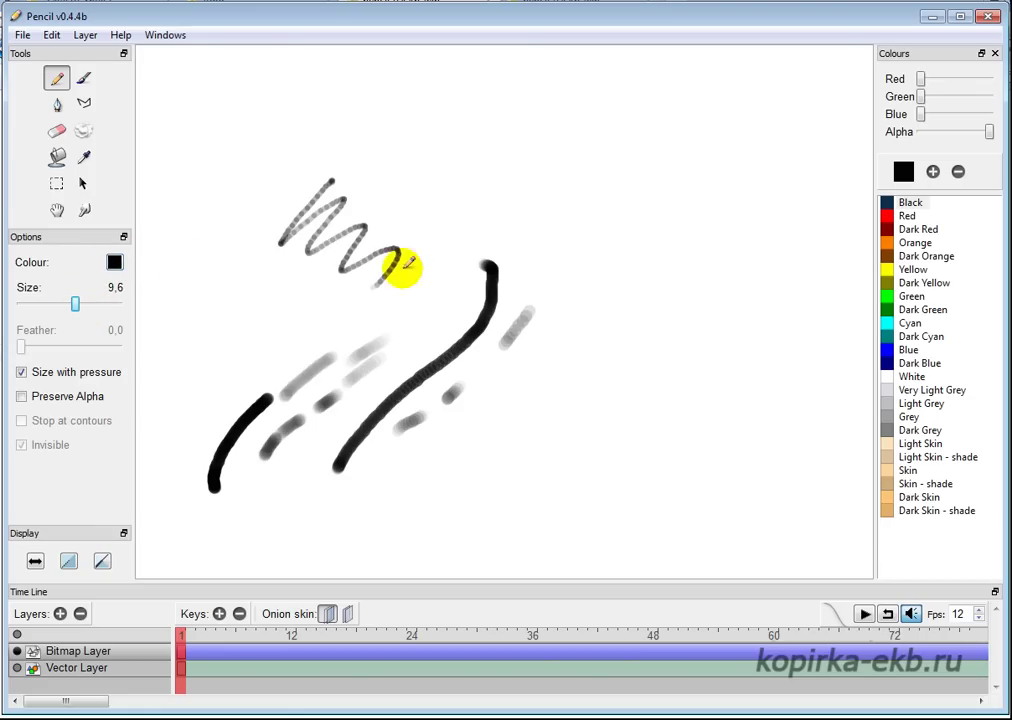
left_click(886, 229)
mouse_move(561, 396)
left_mouse_down()
mouse_move(637, 339)
mouse_move(684, 414)
left_mouse_up()
left_click_drag(432, 248, 474, 200)
left_click(34, 176)
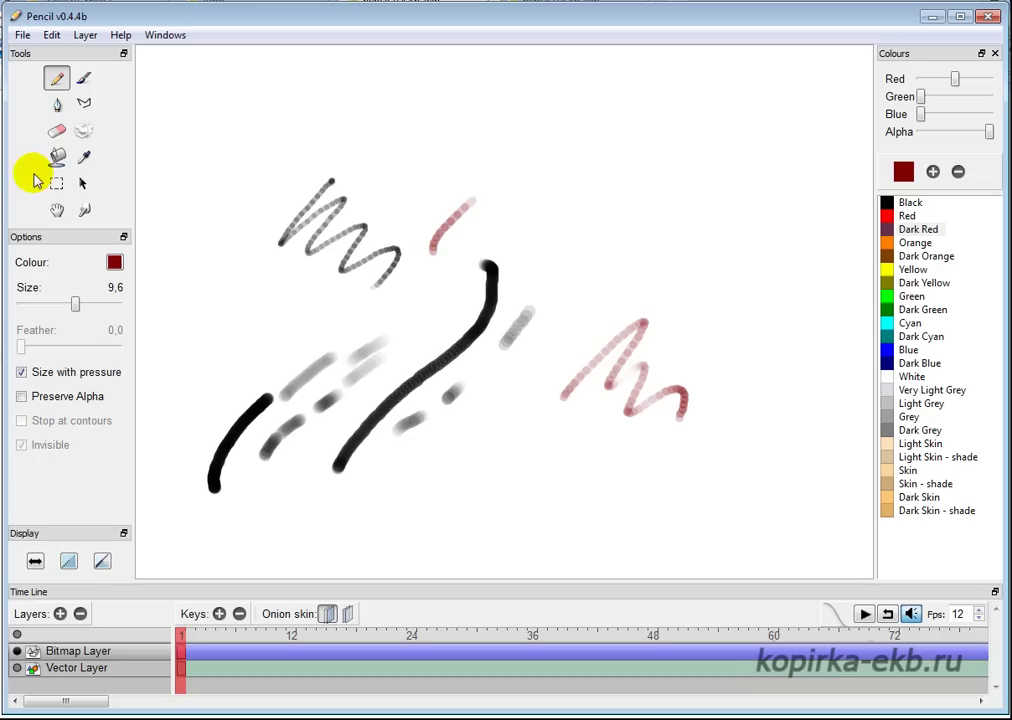
Step: Scribble in blue with the Colouring tool at feather 8,9, and paint wavy strokes across the canvas at size 40,8
left_click(83, 78)
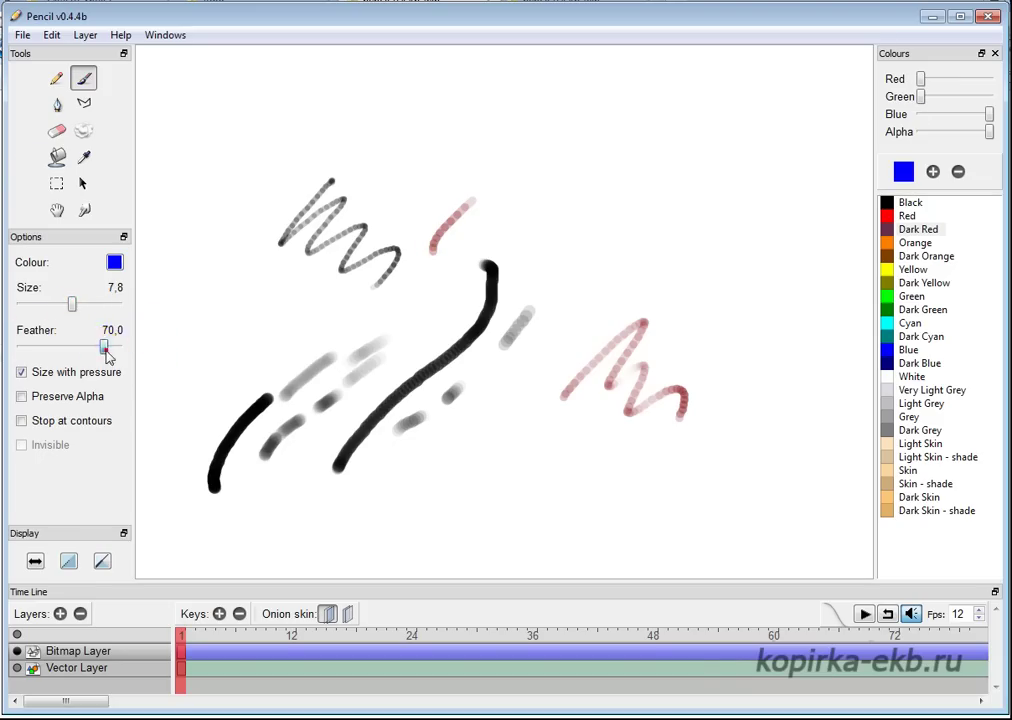
mouse_move(105, 349)
left_mouse_down()
mouse_move(52, 343)
mouse_move(75, 346)
left_mouse_up()
left_click_drag(215, 357, 280, 326)
left_click_drag(72, 303, 95, 303)
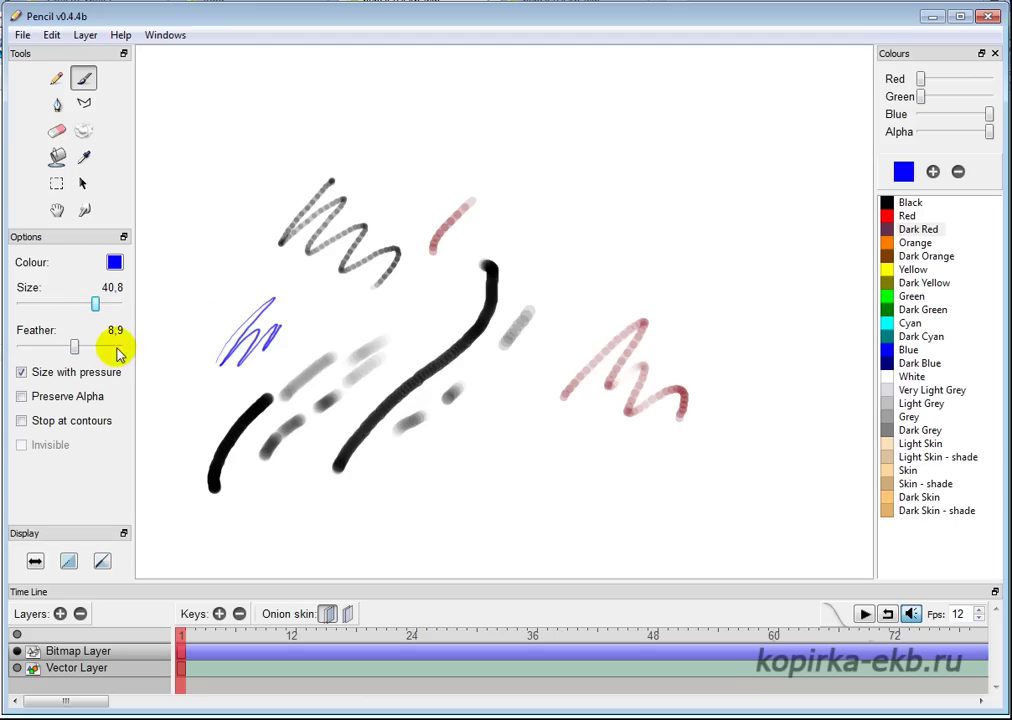
mouse_move(188, 347)
left_mouse_down()
mouse_move(220, 247)
mouse_move(242, 287)
mouse_move(310, 318)
mouse_move(549, 176)
mouse_move(696, 232)
mouse_move(690, 158)
left_mouse_up()
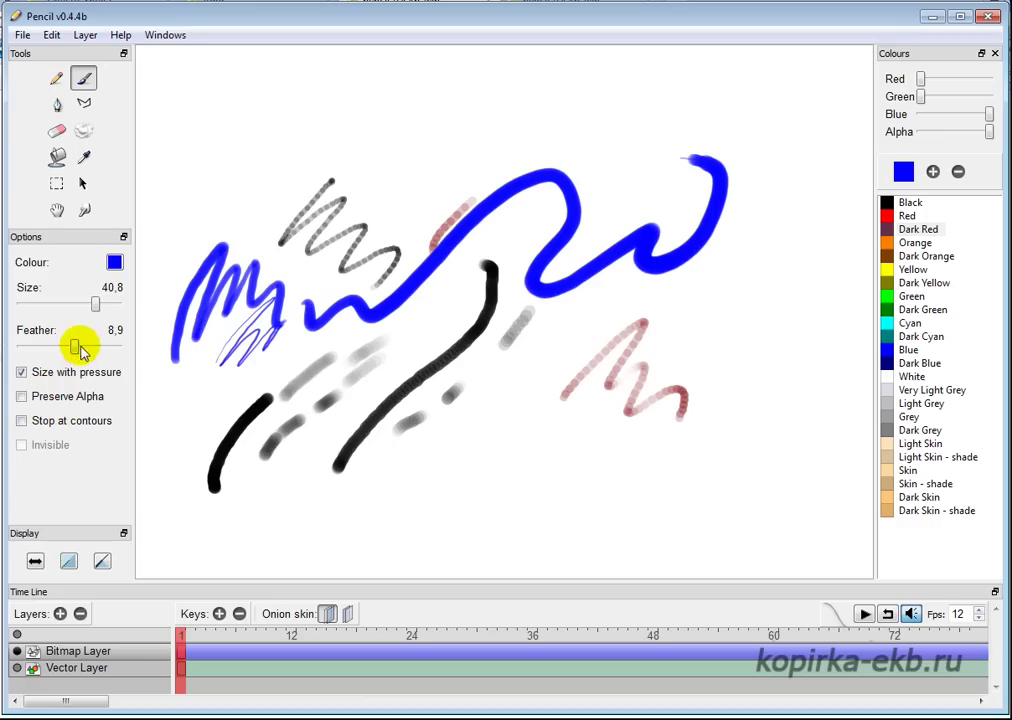
Step: Set the Colouring tool's feather to 57,7 and paint soft blue curves around the existing drawing
left_click_drag(80, 348, 100, 346)
mouse_move(390, 483)
left_mouse_down()
mouse_move(491, 459)
mouse_move(492, 481)
mouse_move(626, 469)
mouse_move(738, 230)
left_mouse_up()
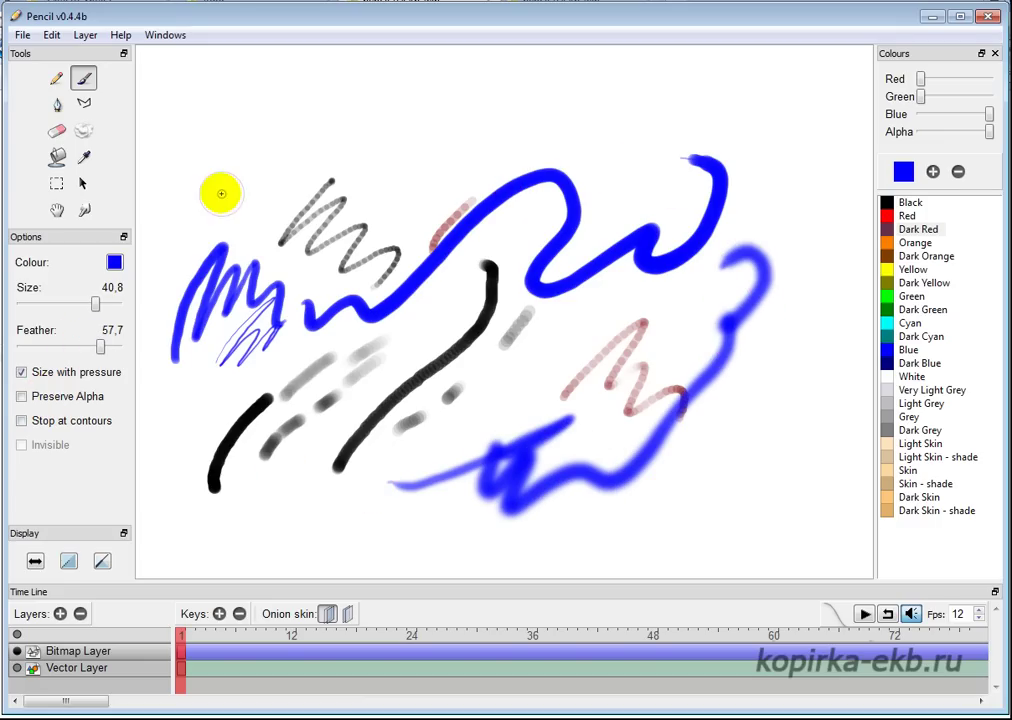
mouse_move(190, 203)
left_mouse_down()
mouse_move(219, 160)
mouse_move(270, 132)
left_mouse_up()
mouse_move(224, 213)
left_mouse_down()
mouse_move(251, 176)
mouse_move(355, 111)
left_mouse_up()
left_click_drag(262, 214, 368, 128)
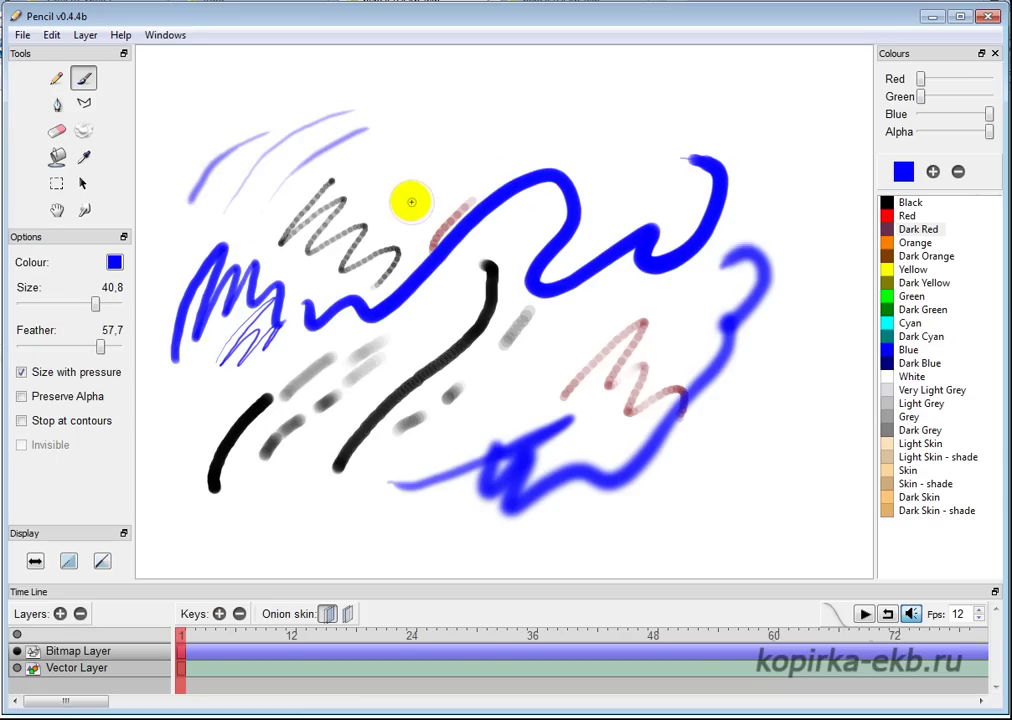
left_click_drag(409, 199, 618, 104)
mouse_move(389, 196)
left_mouse_down()
mouse_move(460, 129)
mouse_move(555, 88)
left_mouse_up()
left_click_drag(628, 200, 712, 95)
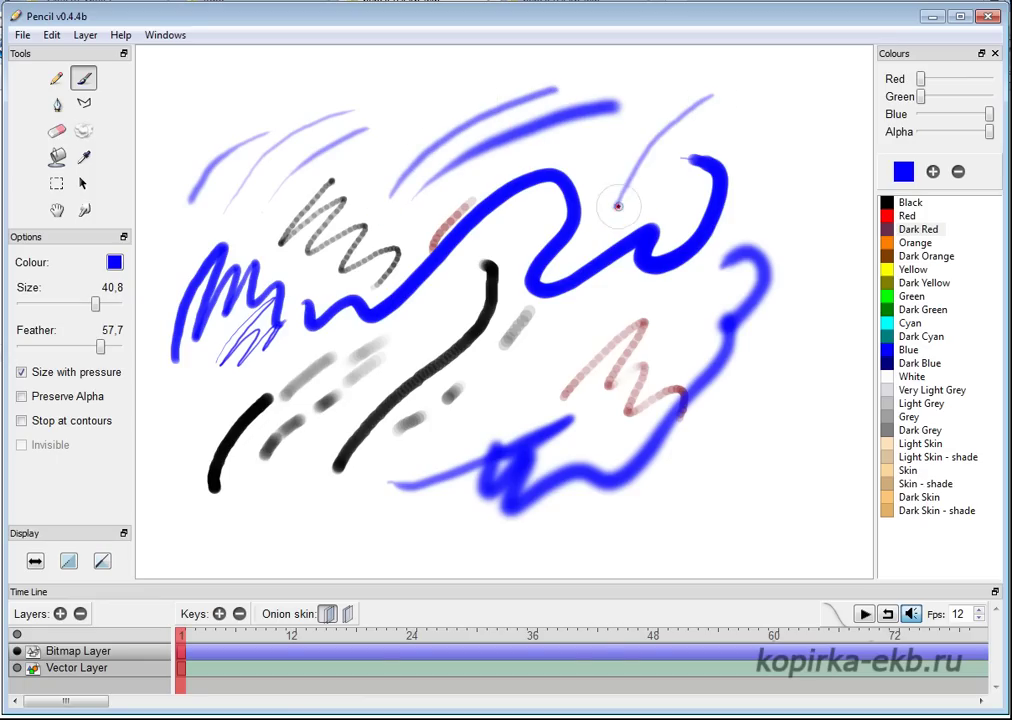
mouse_move(614, 206)
left_mouse_down()
mouse_move(665, 158)
mouse_move(785, 142)
left_mouse_up()
mouse_move(761, 204)
left_mouse_down()
mouse_move(801, 211)
mouse_move(784, 269)
mouse_move(739, 287)
left_mouse_up()
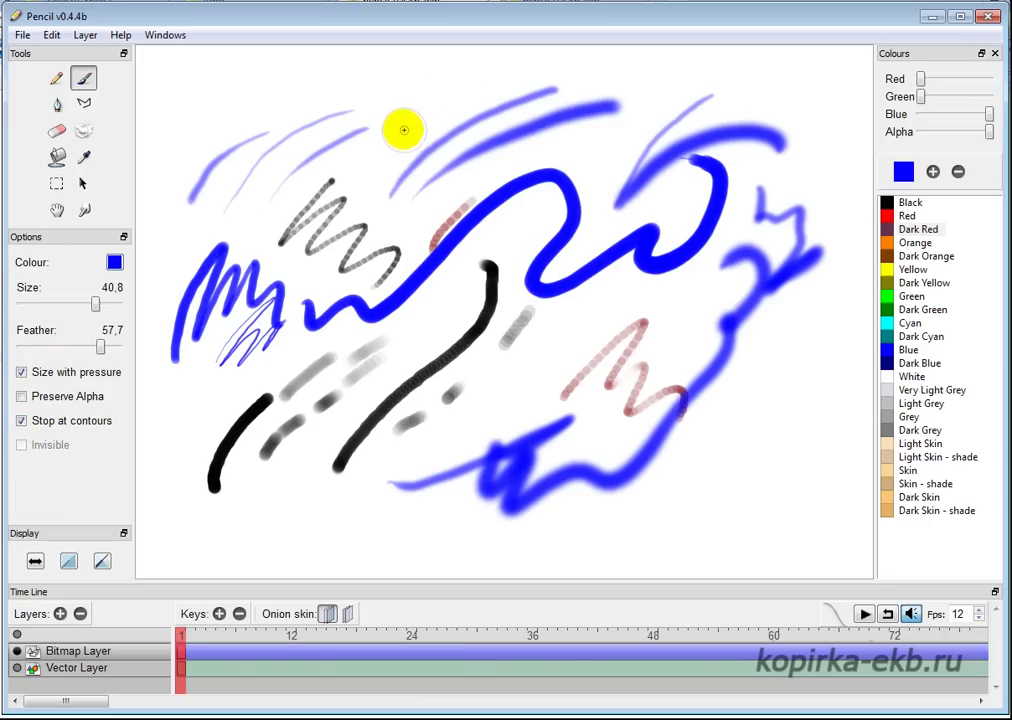
Step: Paint blue strokes across the existing lines, first with Stop at contours enabled and again with it disabled
mouse_move(409, 97)
left_mouse_down()
mouse_move(531, 153)
mouse_move(515, 127)
mouse_move(522, 98)
mouse_move(567, 155)
mouse_move(551, 77)
mouse_move(566, 96)
mouse_move(493, 140)
left_mouse_up()
mouse_move(391, 134)
left_mouse_down()
mouse_move(385, 160)
mouse_move(400, 199)
mouse_move(360, 199)
mouse_move(429, 75)
mouse_move(477, 86)
mouse_move(550, 237)
mouse_move(520, 278)
mouse_move(644, 330)
mouse_move(775, 354)
mouse_move(570, 343)
left_mouse_up()
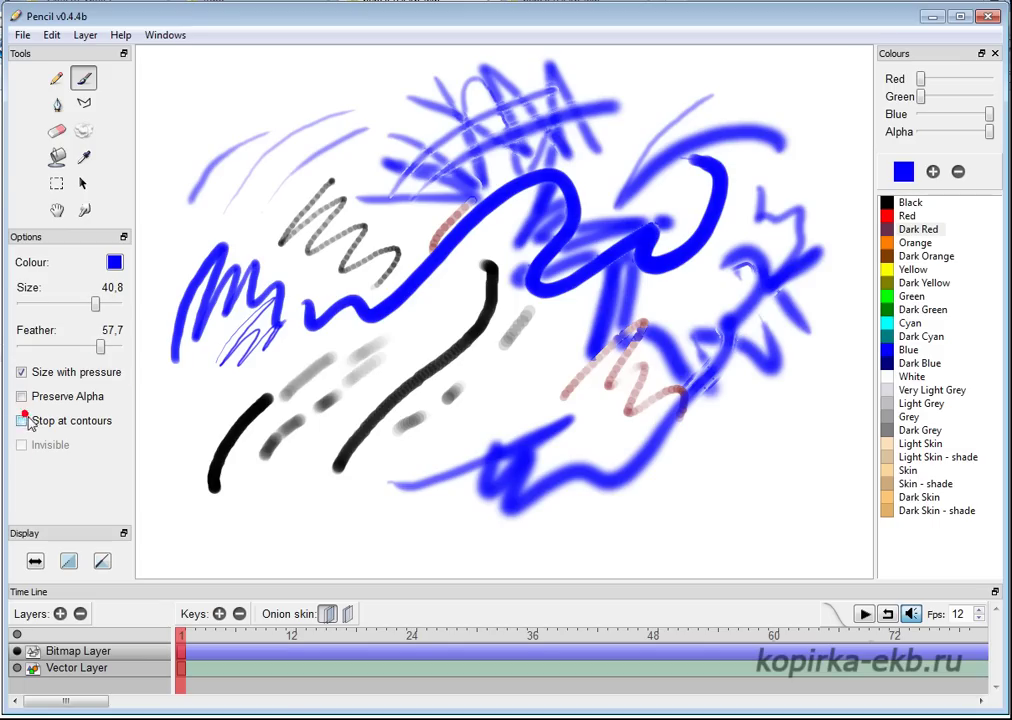
left_click_drag(580, 402, 637, 430)
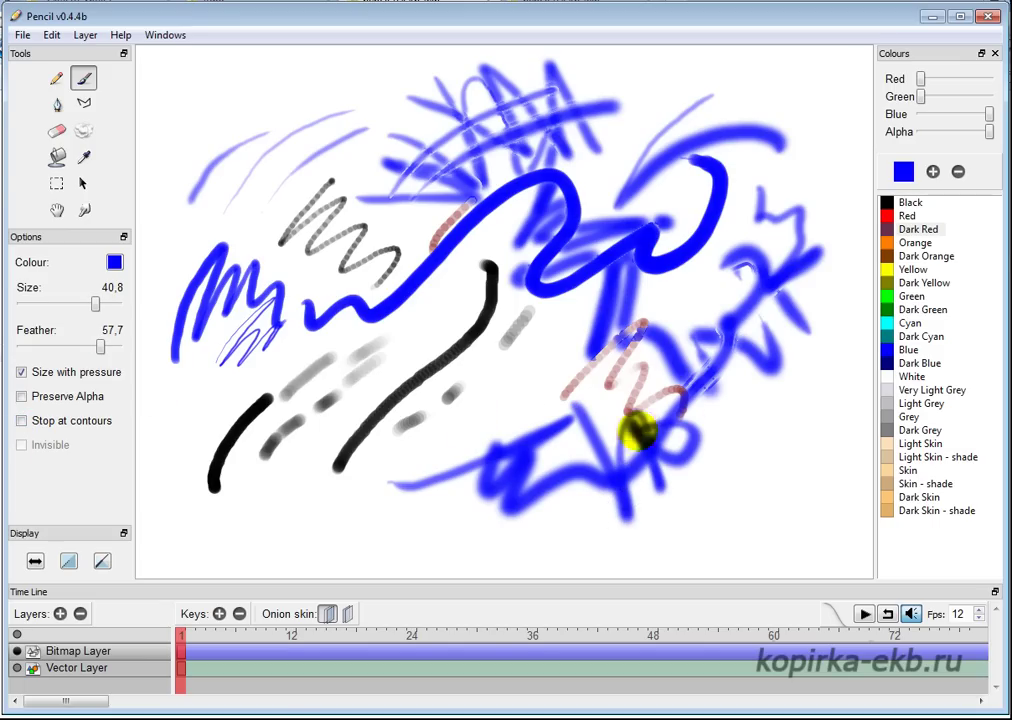
Step: Clear the canvas and draw a long, curving freehand line in black with the Pen tool
left_click(83, 131)
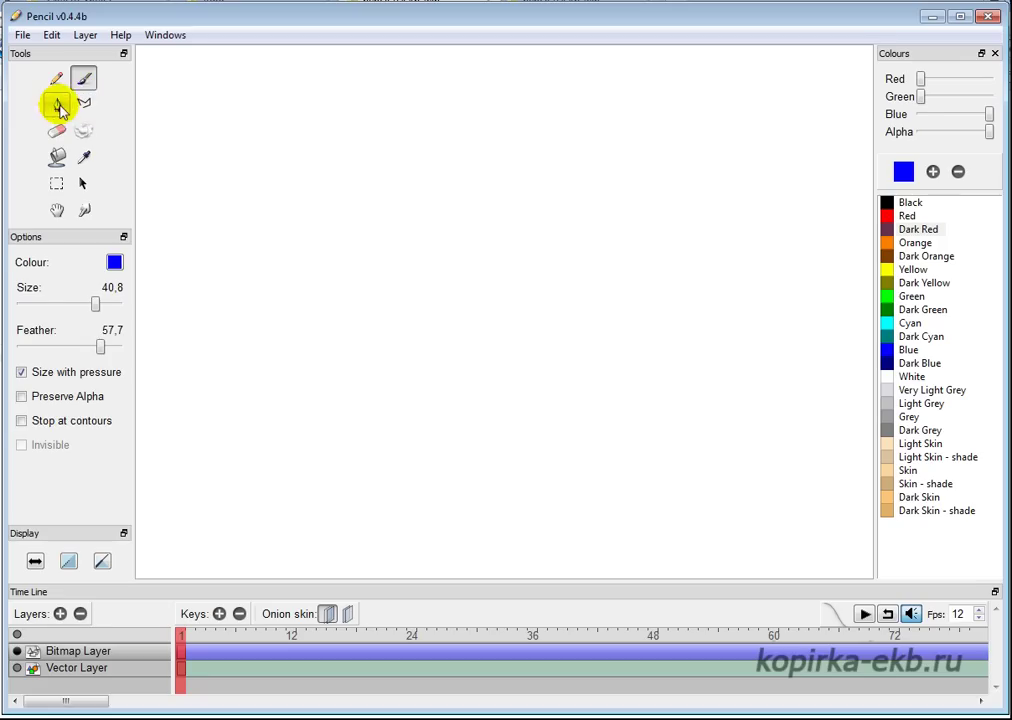
left_click(58, 105)
left_click(373, 125)
mouse_move(254, 300)
left_mouse_down()
mouse_move(280, 347)
mouse_move(333, 223)
mouse_move(490, 165)
mouse_move(495, 375)
mouse_move(525, 256)
left_mouse_up()
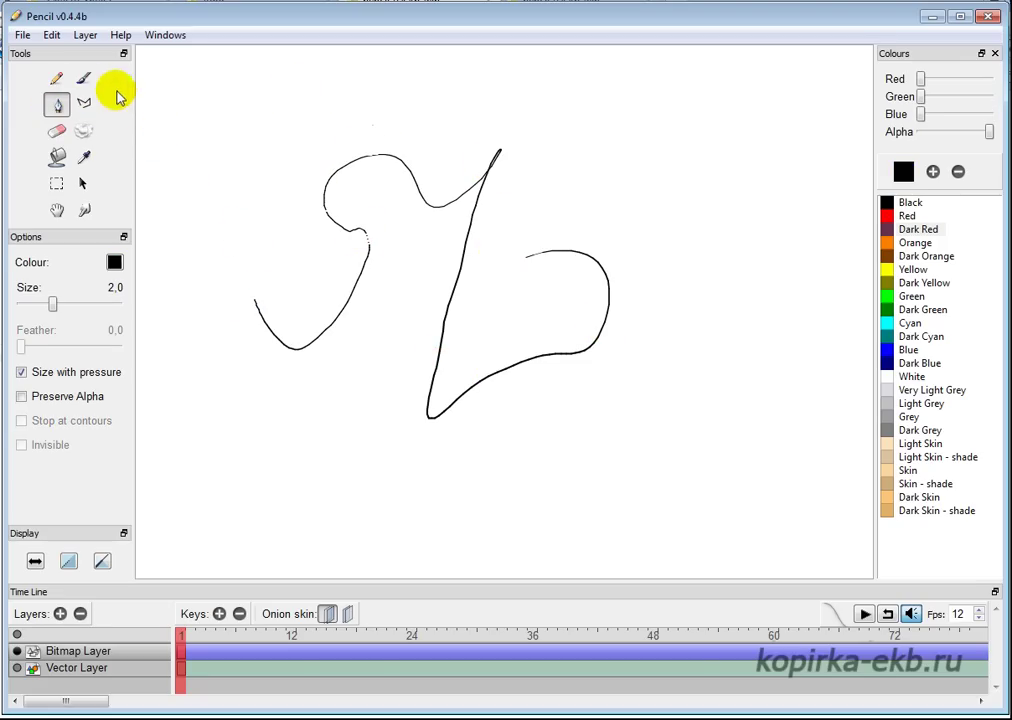
Step: Draw a looping multi-point curve beside and across the freehand line with the Polyline tool
left_click(84, 104)
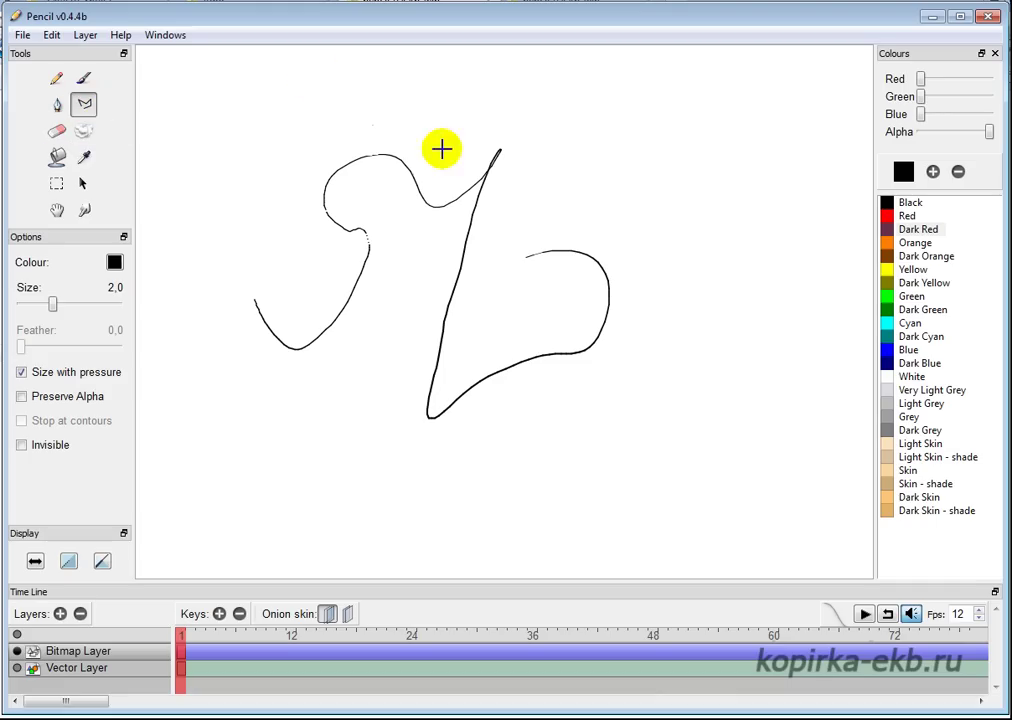
left_click(572, 156)
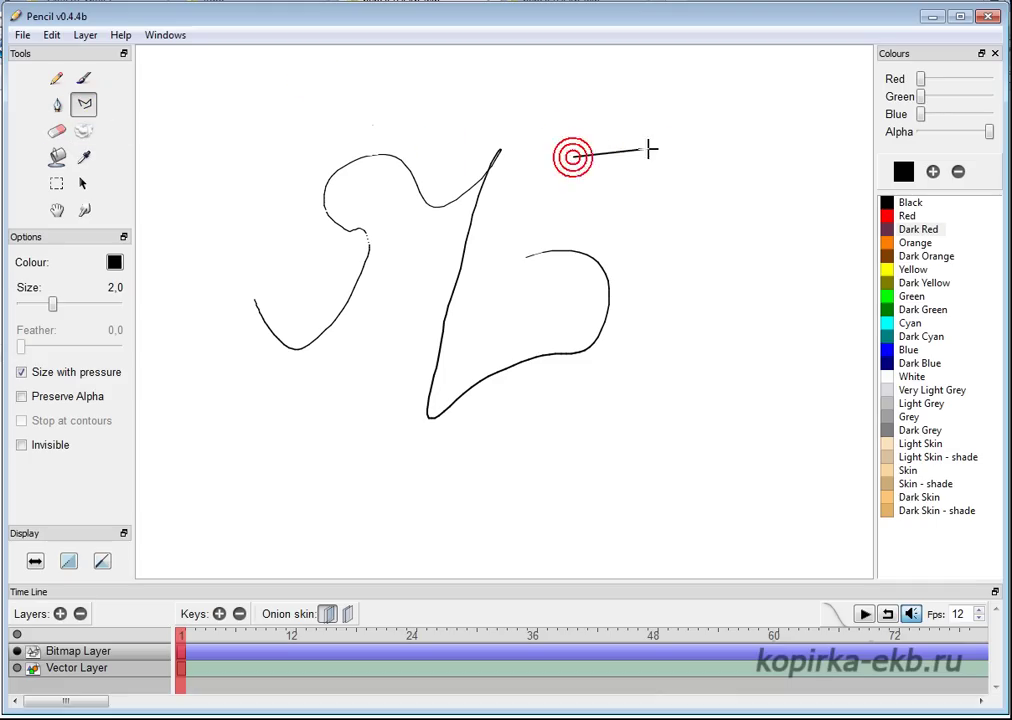
left_click(665, 230)
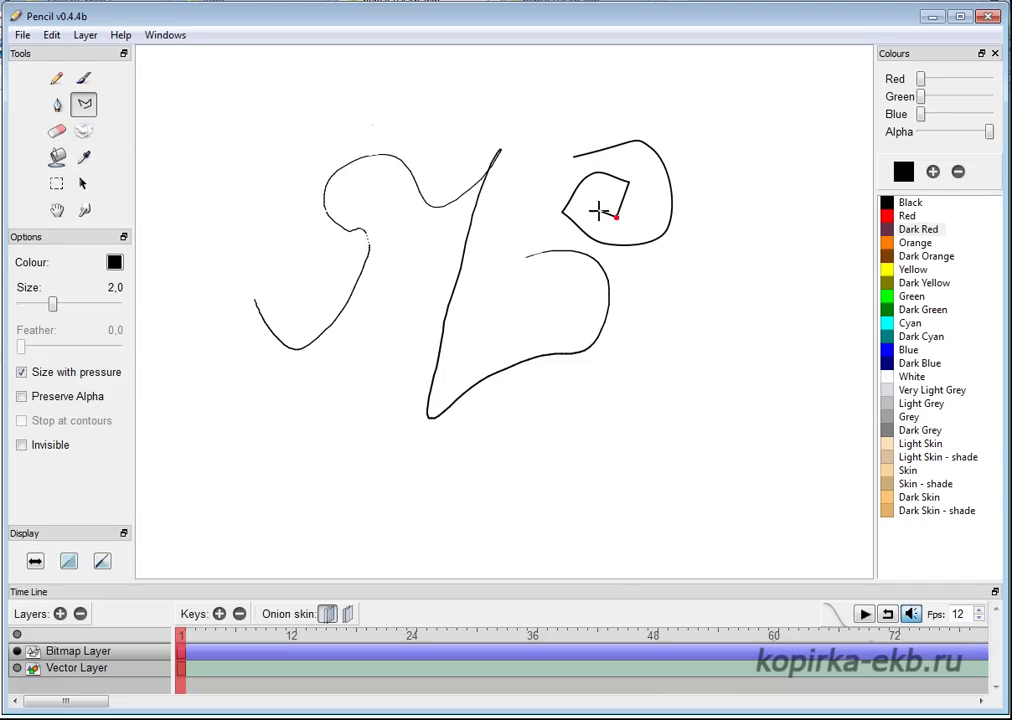
left_click(724, 246)
left_click(702, 296)
left_click(635, 317)
left_click(647, 278)
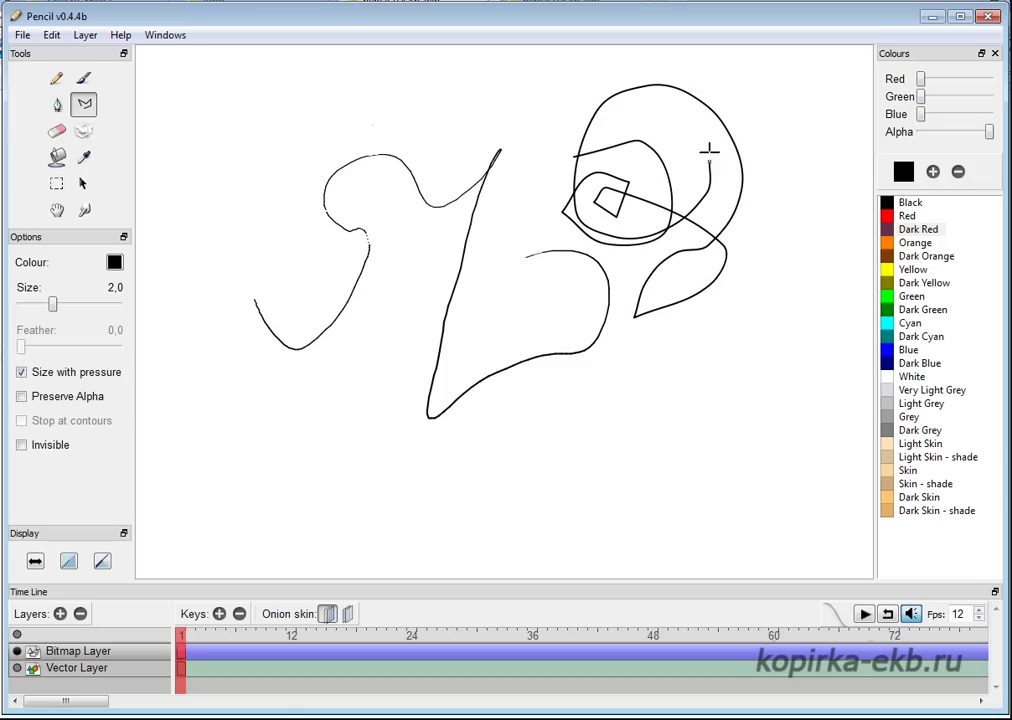
left_click(452, 219)
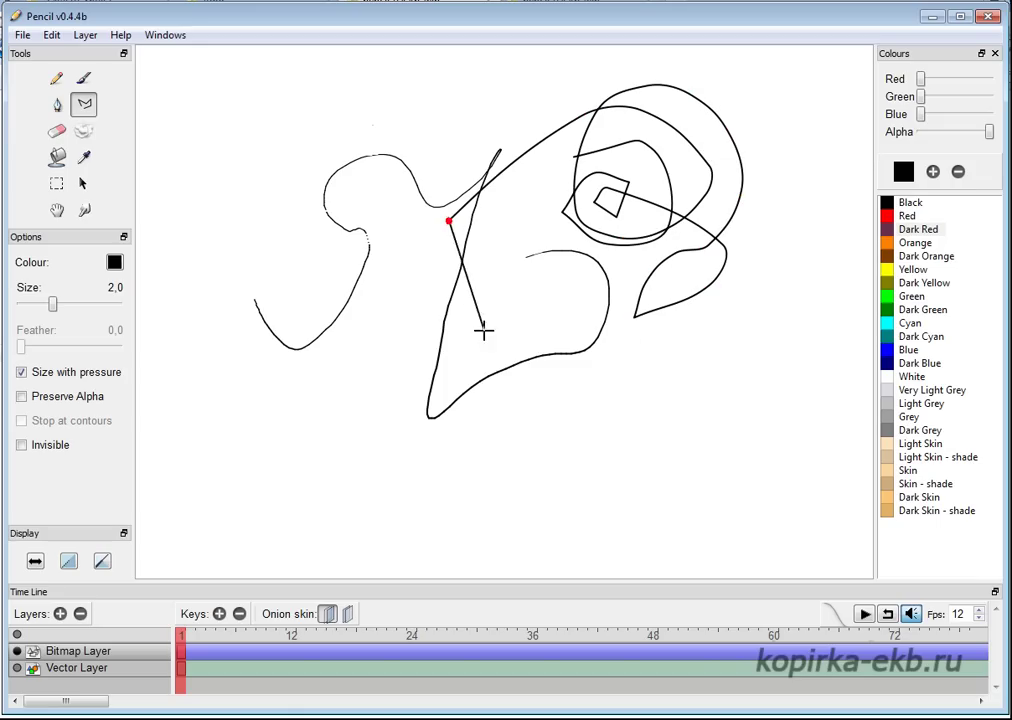
double_click(358, 350)
left_click(330, 362)
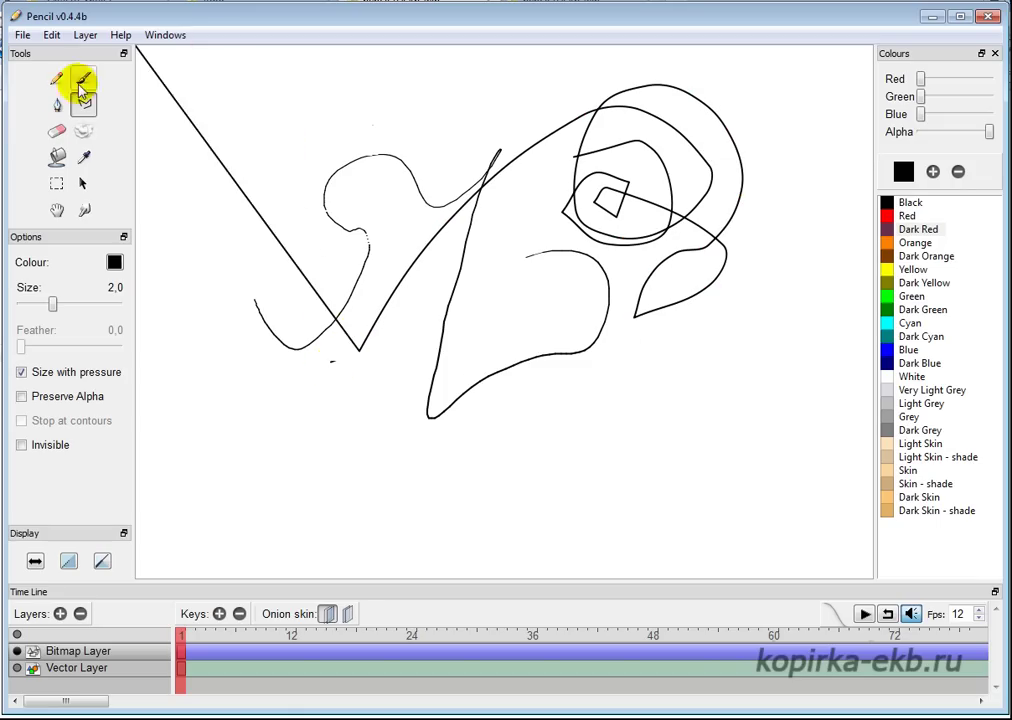
Step: Erase the polyline and the upper parts of the freehand line, and set the eraser size to 28,9
left_click(58, 132)
mouse_move(202, 140)
left_mouse_down()
mouse_move(271, 192)
mouse_move(398, 151)
left_mouse_up()
mouse_move(320, 195)
left_mouse_down()
mouse_move(295, 235)
mouse_move(432, 213)
mouse_move(471, 188)
mouse_move(377, 212)
left_mouse_up()
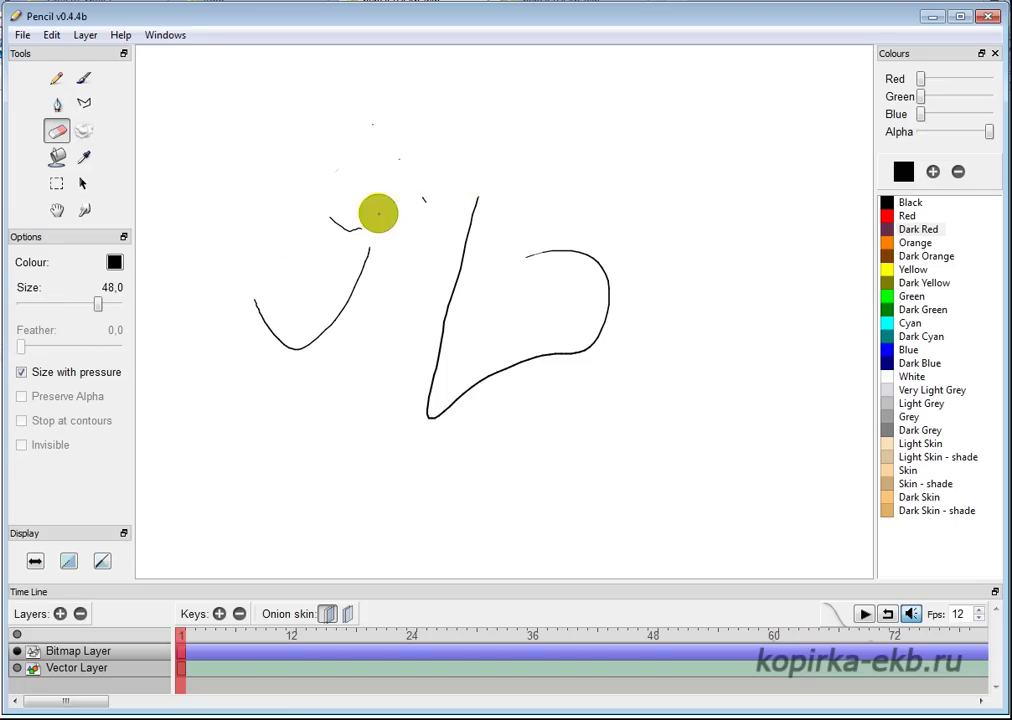
mouse_move(100, 304)
left_mouse_down()
mouse_move(80, 305)
mouse_move(110, 308)
left_mouse_up()
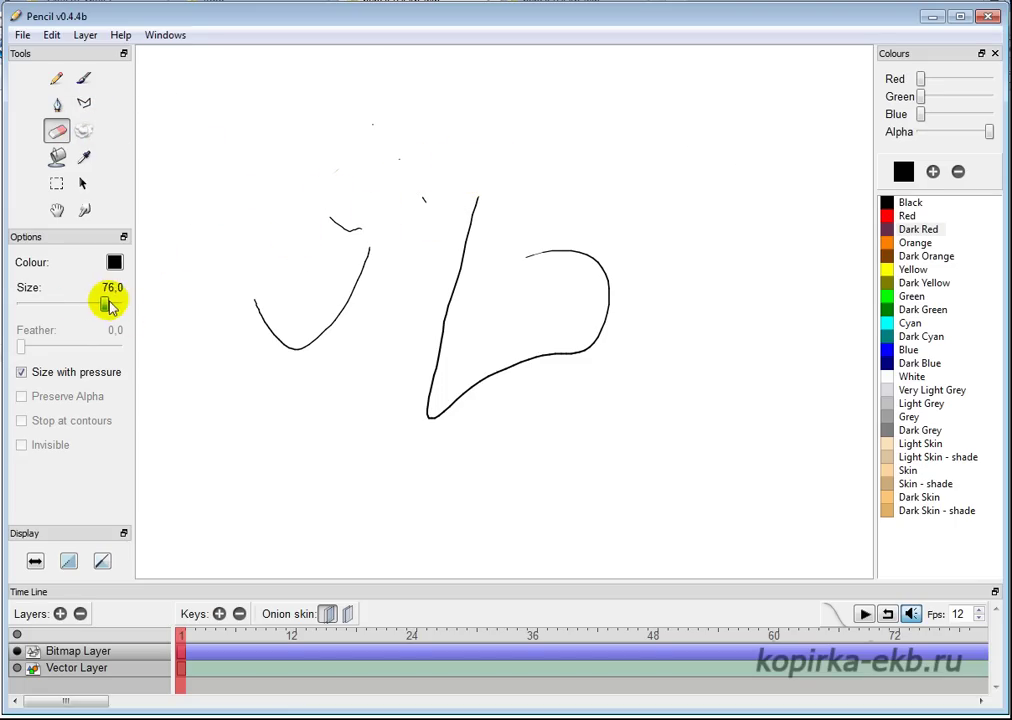
Step: Clear the canvas and draw a closed dark red oval near its centre with the Pencil tool
left_click(82, 132)
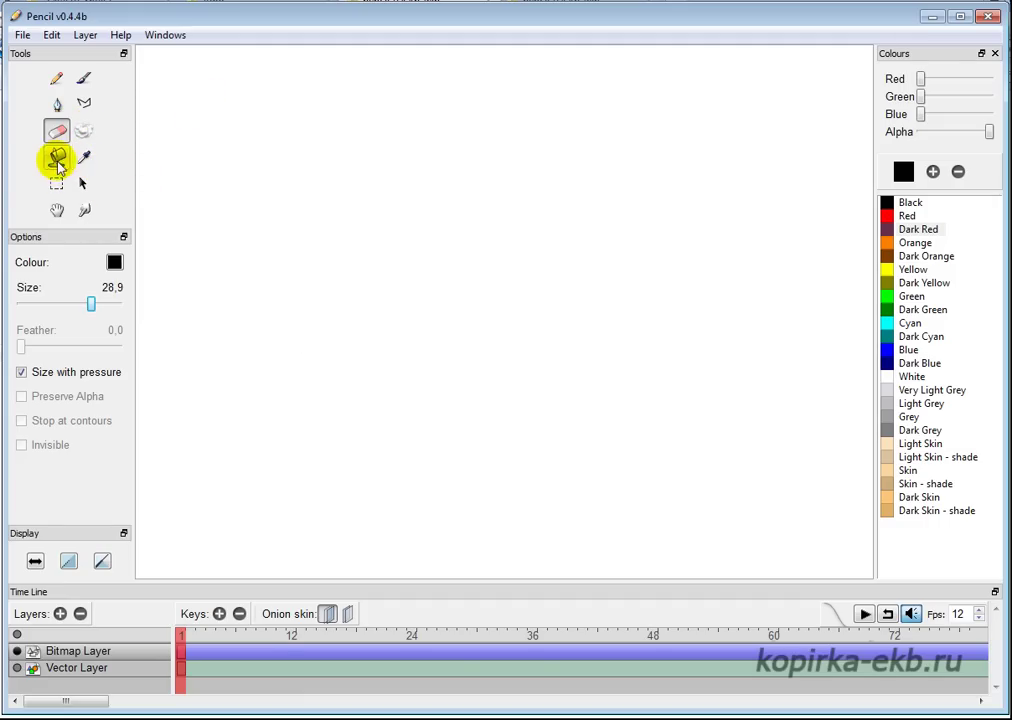
left_click(57, 80)
mouse_move(500, 175)
left_mouse_down()
mouse_move(385, 295)
mouse_move(582, 262)
mouse_move(558, 186)
mouse_move(505, 167)
left_mouse_up()
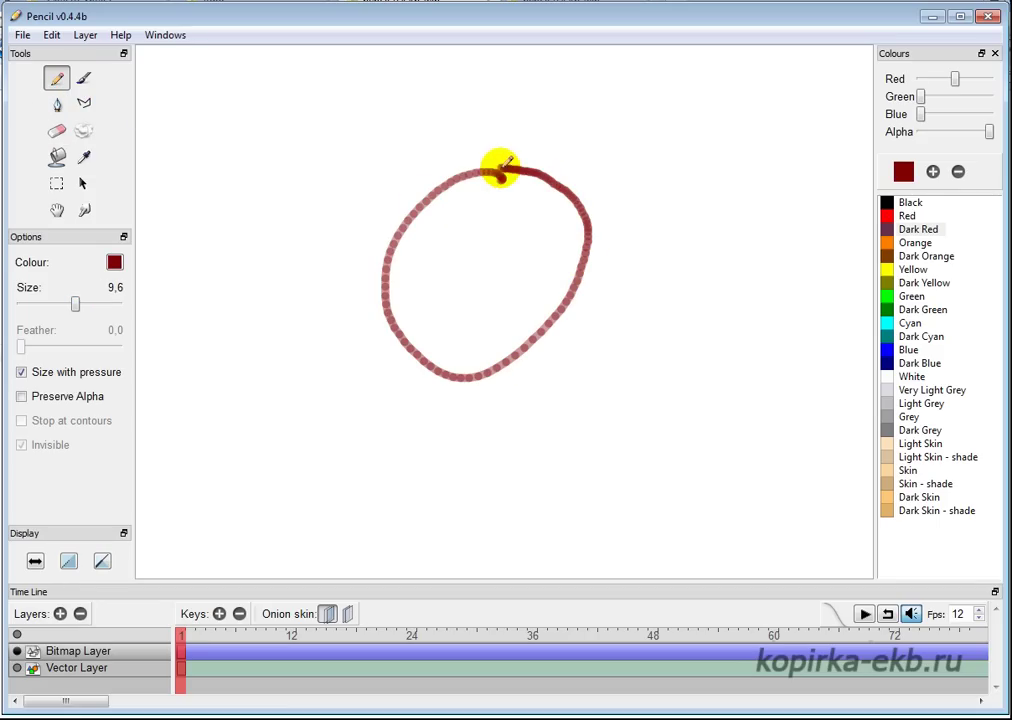
Step: Fill the inside of the dark red oval with blue
left_click(57, 157)
left_click(457, 215)
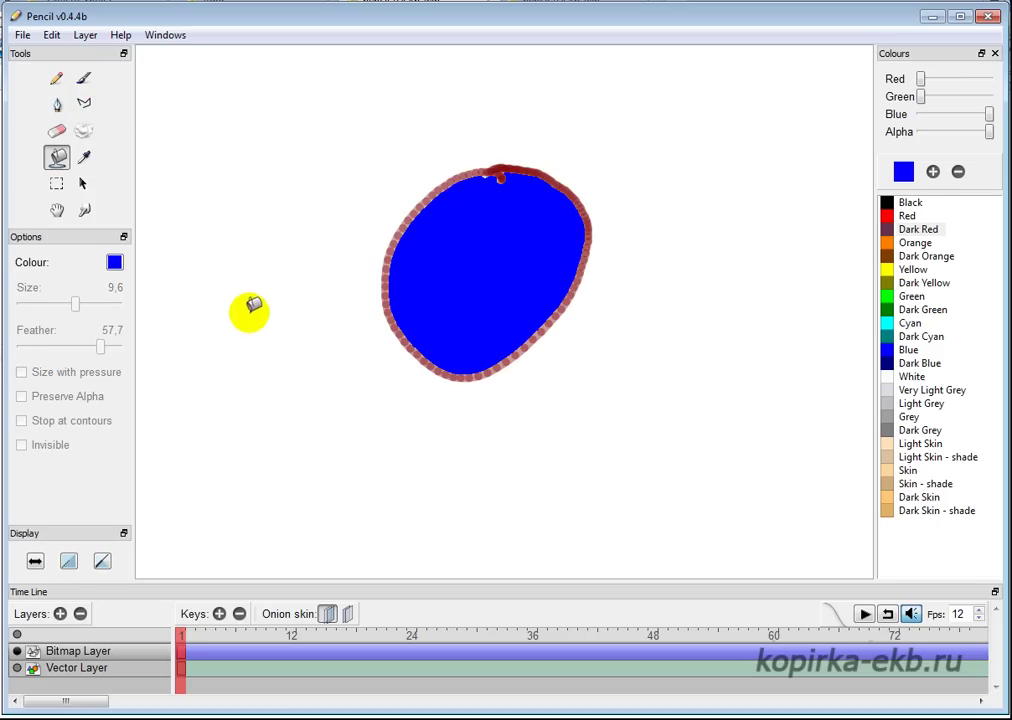
left_click(113, 265)
left_click(113, 262)
left_click(113, 262)
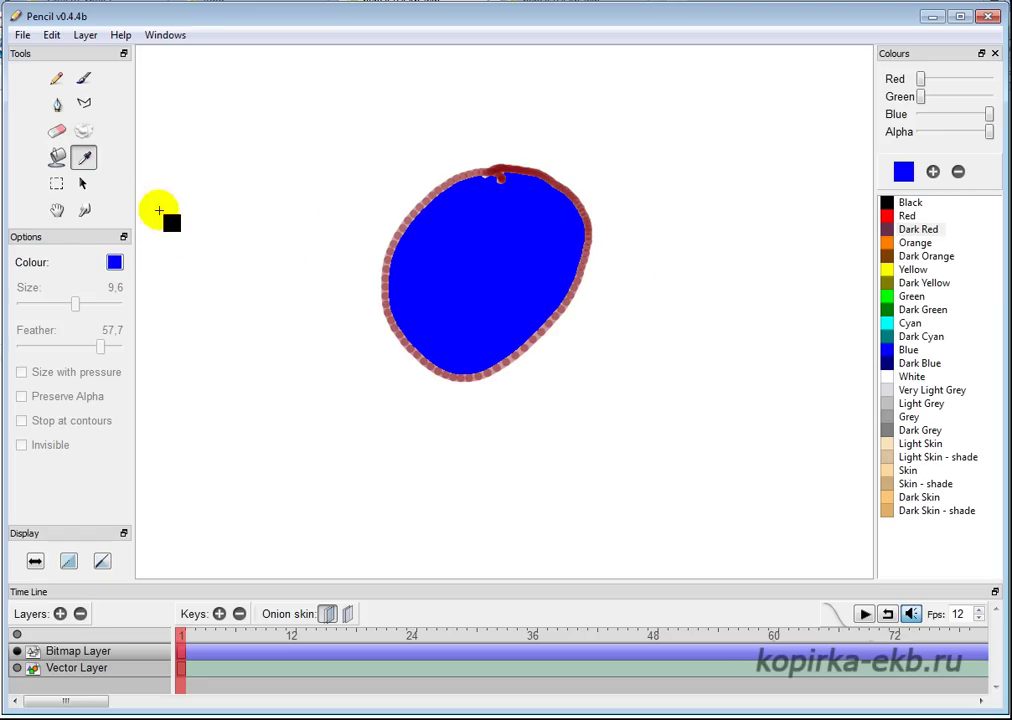
Step: Select the left half of the filled oval with a rectangle and move it away from the right half
left_click(56, 188)
left_click_drag(286, 113, 496, 432)
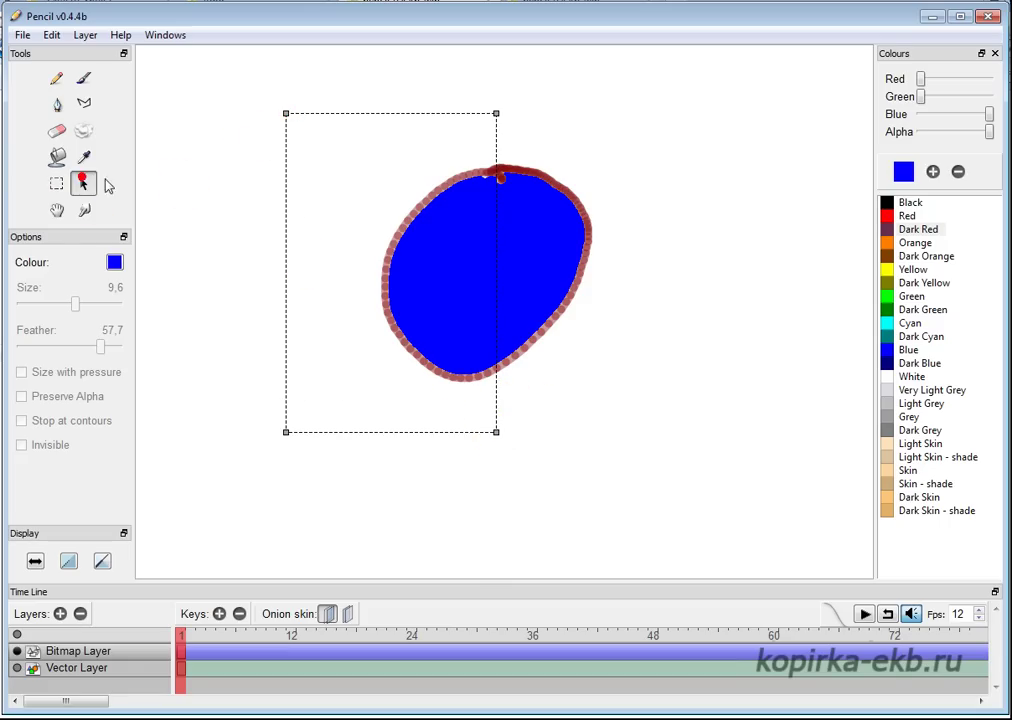
left_click_drag(422, 219, 338, 296)
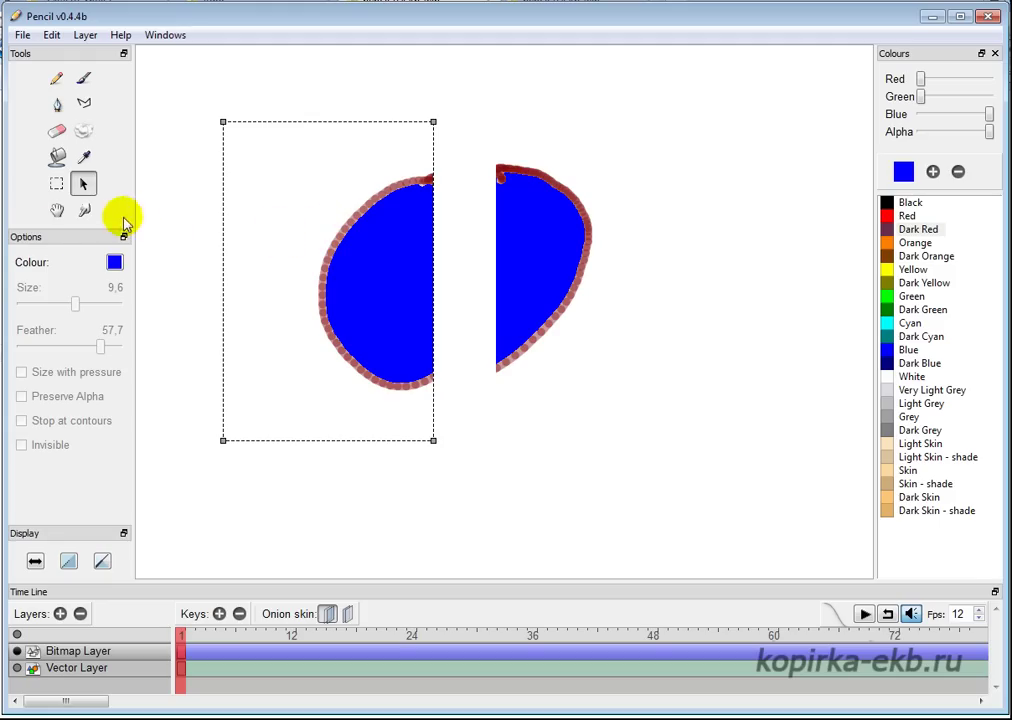
mouse_move(242, 199)
left_mouse_down()
mouse_move(447, 217)
mouse_move(411, 154)
mouse_move(419, 229)
left_mouse_up()
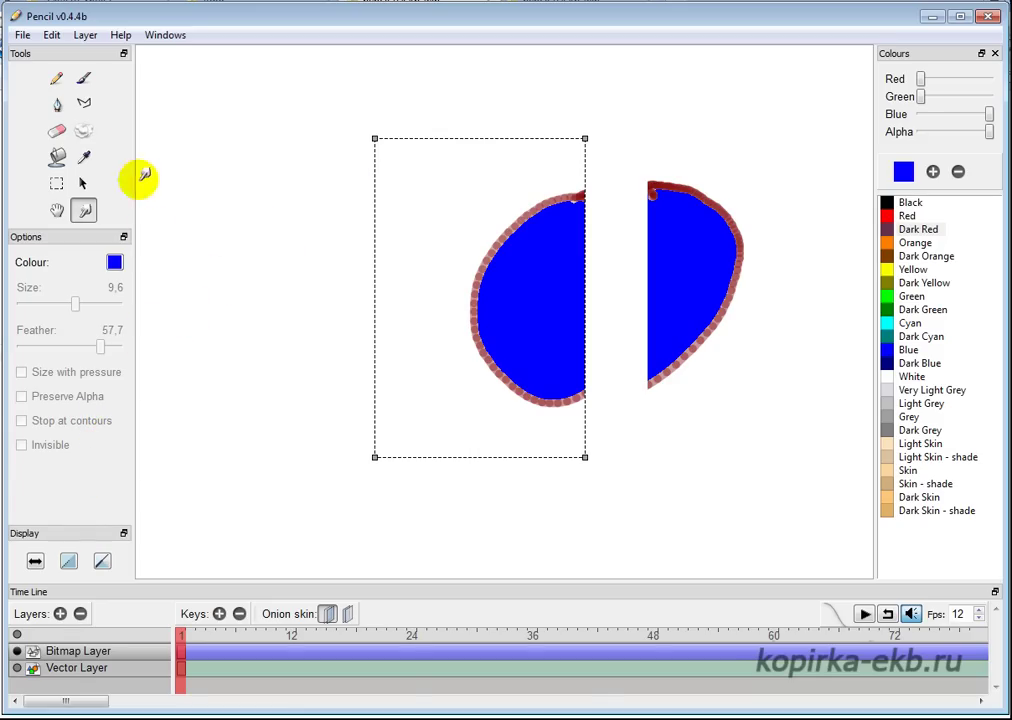
Step: Clear the split blue oval from the canvas and remove the rectangular selection
left_click(84, 130)
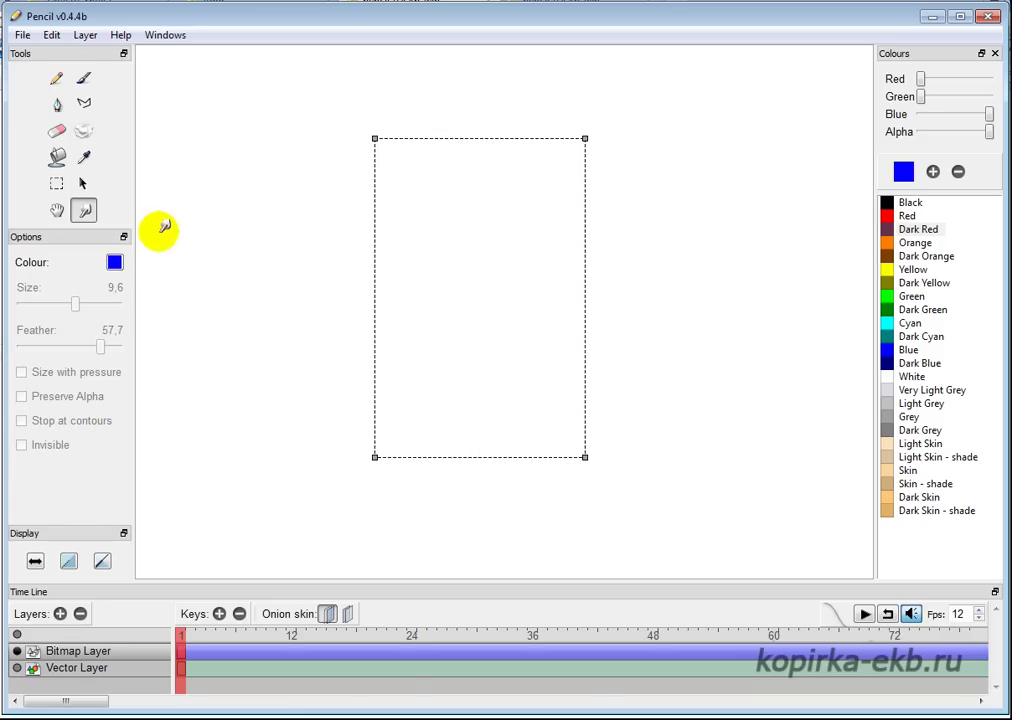
left_click(82, 183)
key("v")
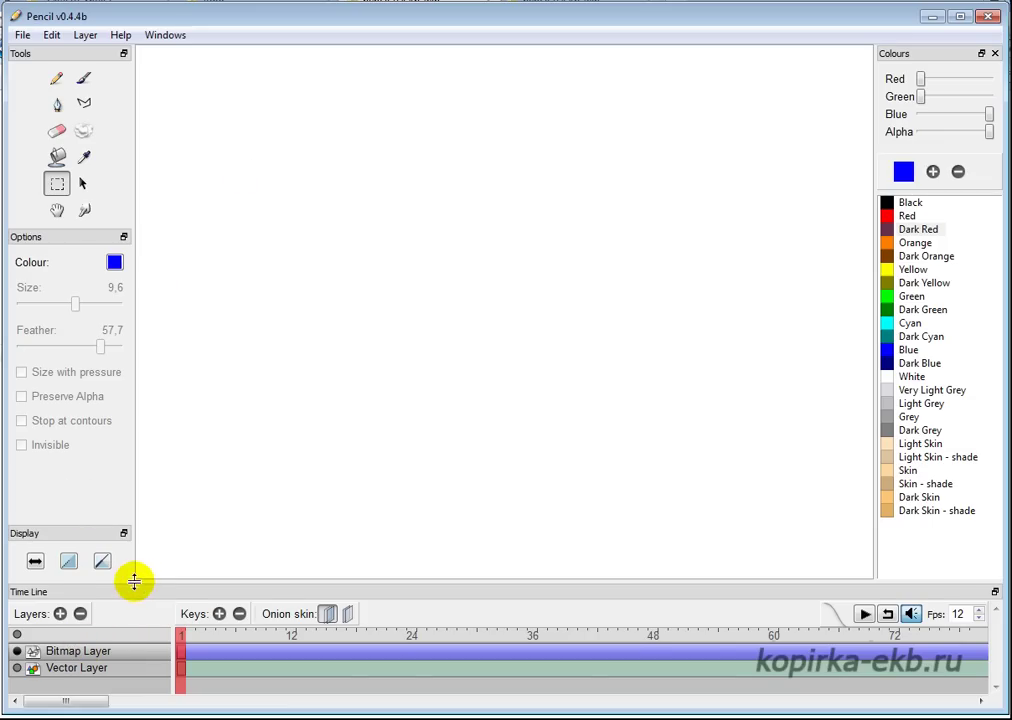
Step: Enlarge the timeline area and paint a blue oval with a scribble inside on the bitmap layer with the Brush tool
left_click_drag(134, 580, 128, 510)
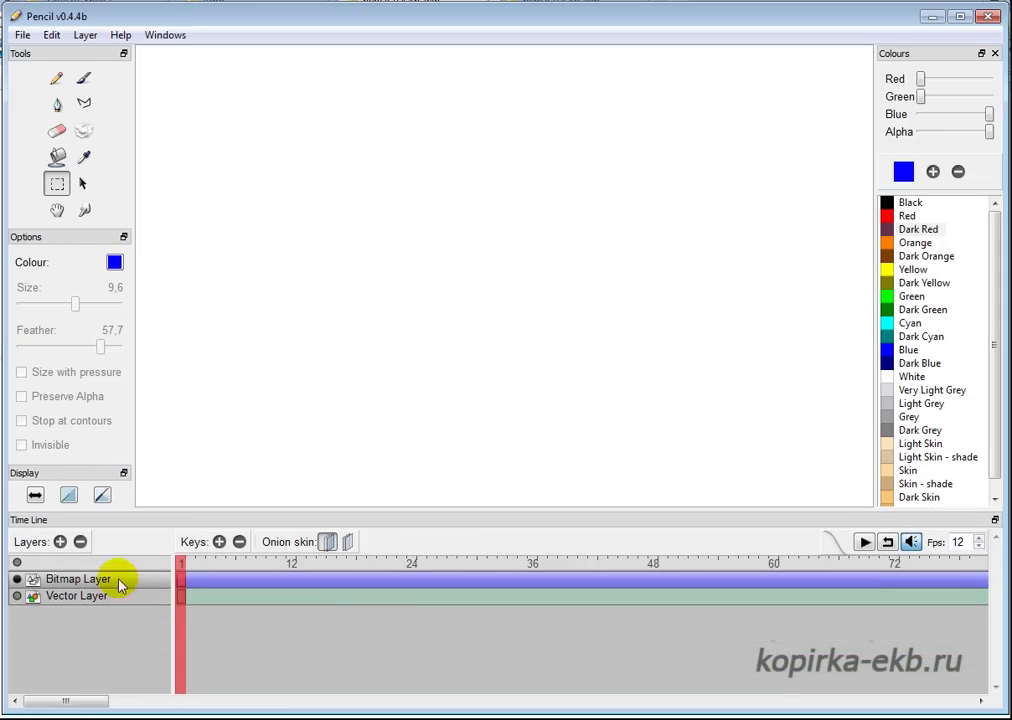
left_click(122, 596)
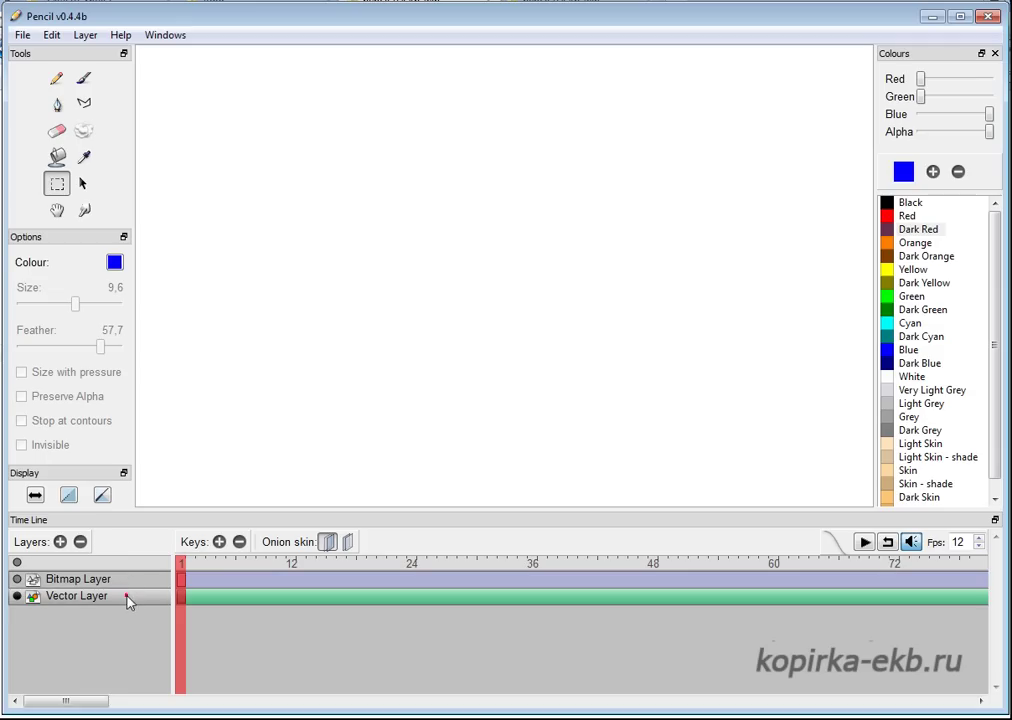
left_click(127, 585)
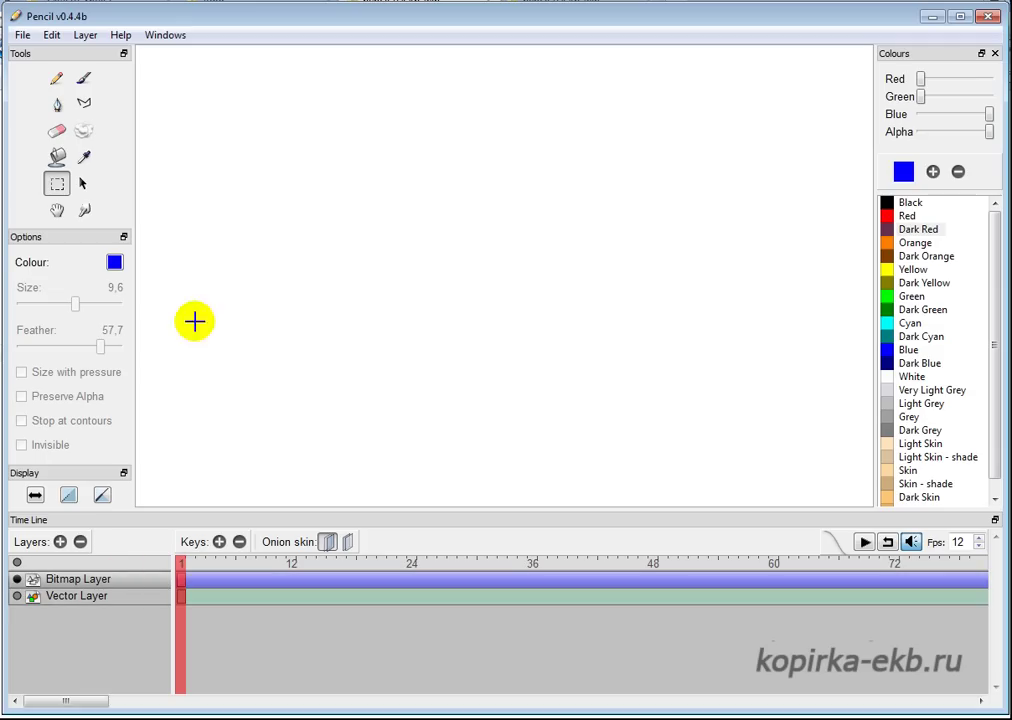
left_click(84, 78)
mouse_move(340, 133)
left_mouse_down()
mouse_move(287, 214)
mouse_move(386, 206)
mouse_move(309, 280)
mouse_move(412, 232)
left_mouse_up()
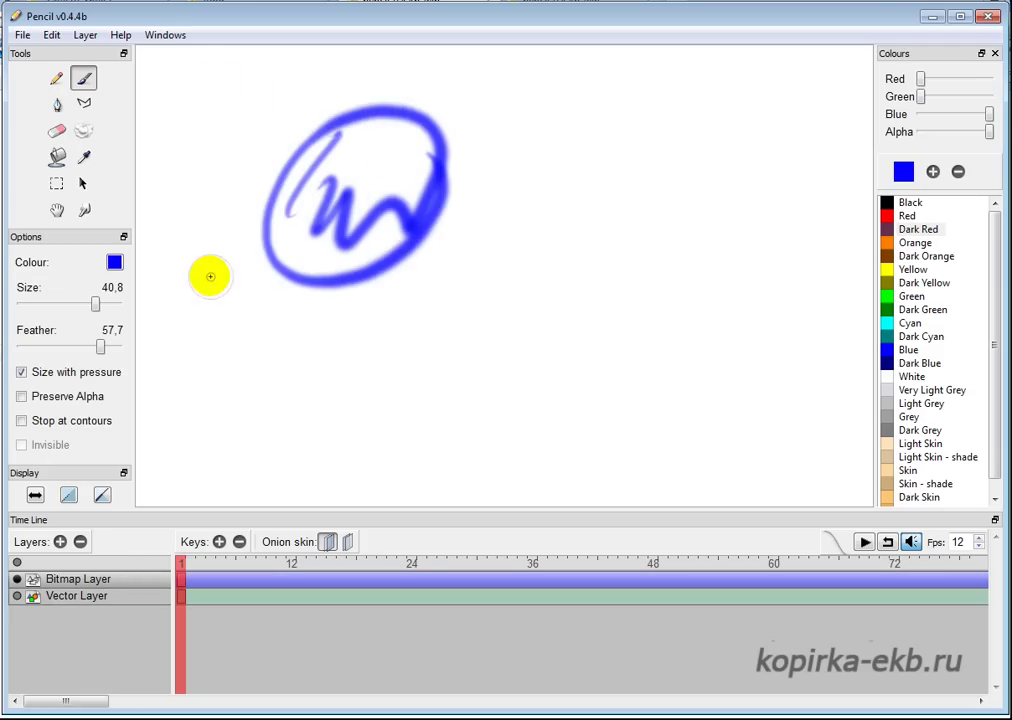
Step: Make the vector layer active and choose the Polyline tool with black colour and size 2,0
left_click(107, 597)
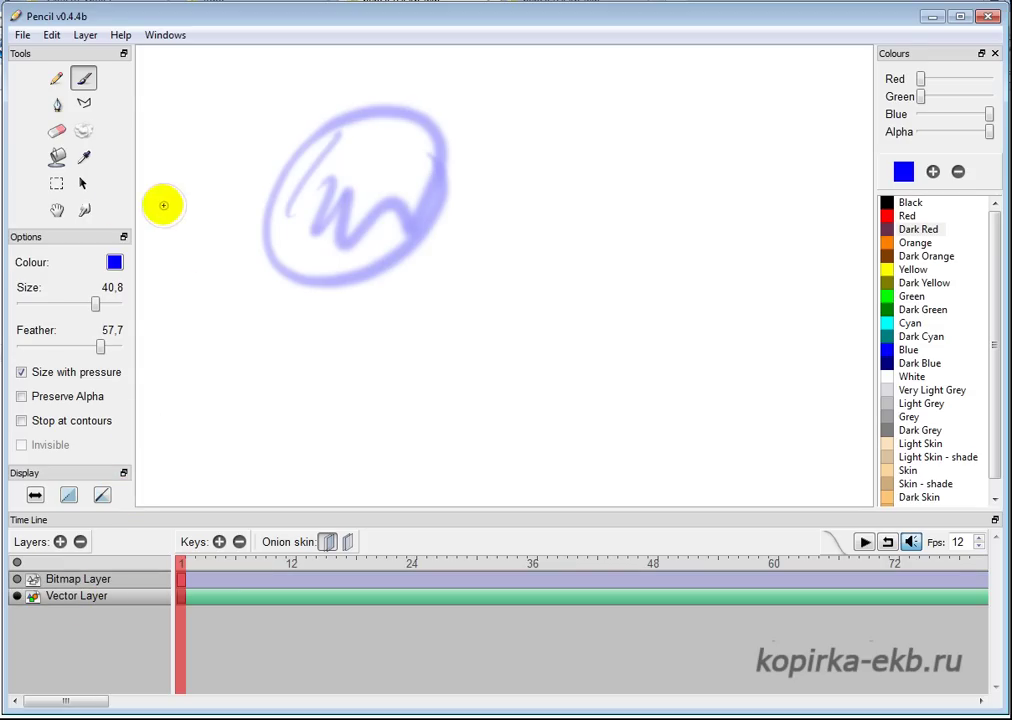
left_click(85, 104)
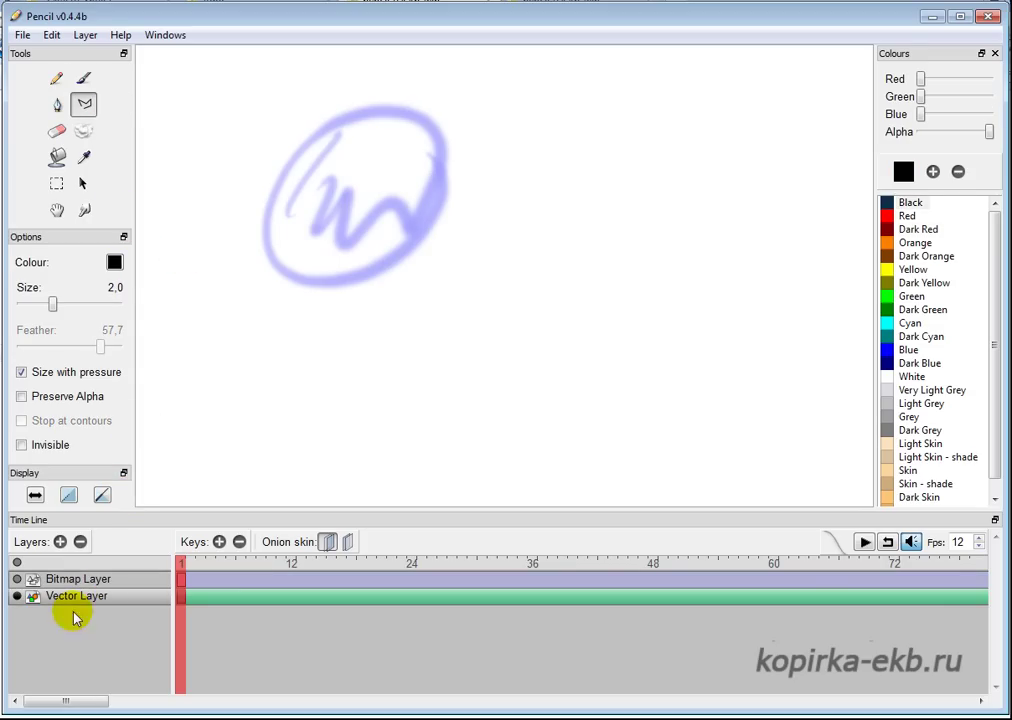
left_click(562, 176)
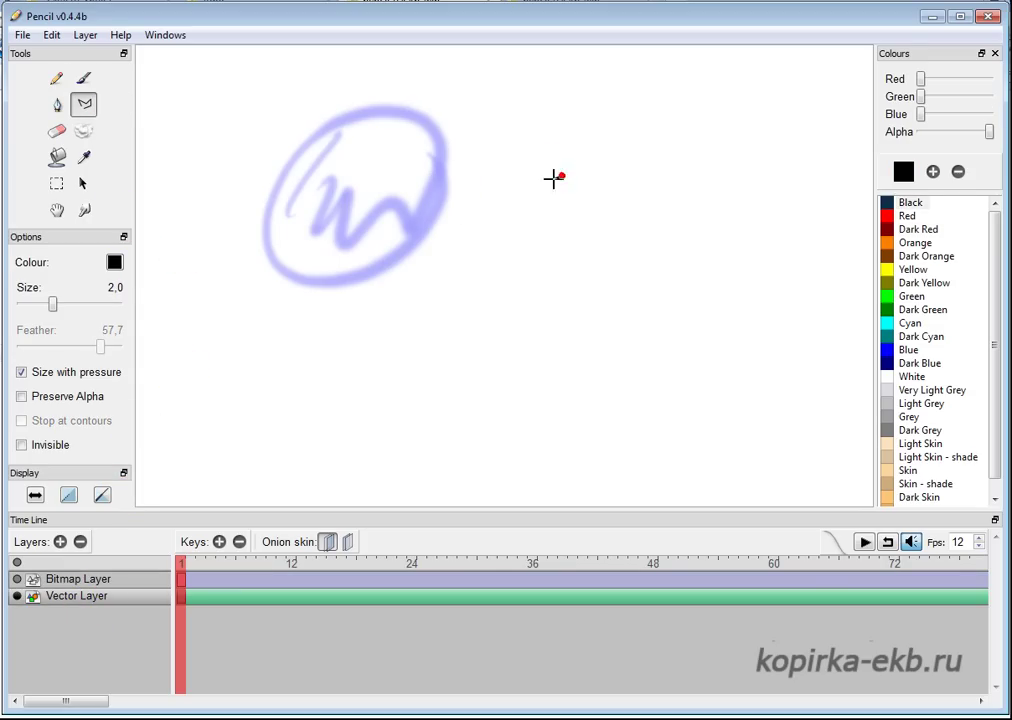
left_click(478, 262)
left_click(515, 348)
left_click(628, 331)
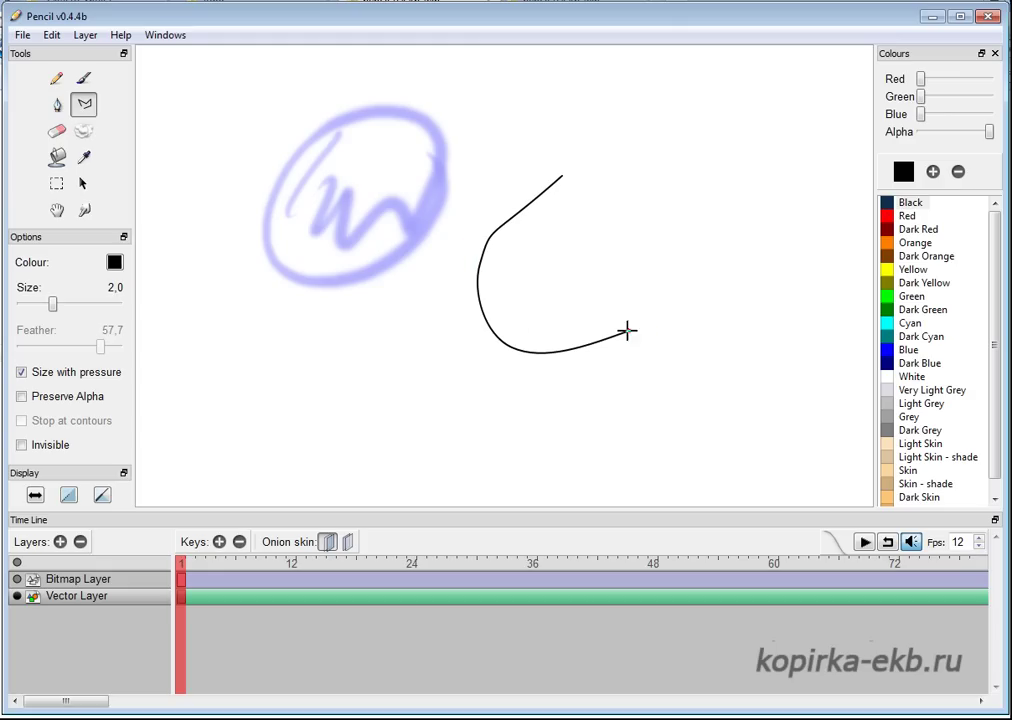
left_click(678, 256)
left_click(641, 190)
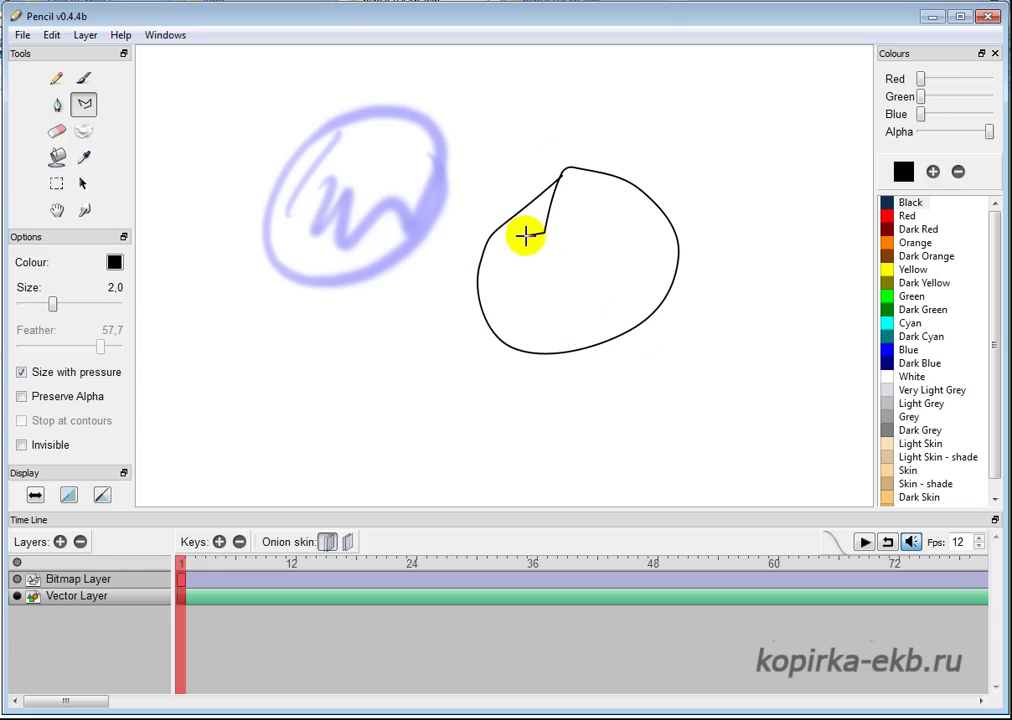
key("Escape")
Step: Draw a rounded black polyline on the vector layer, beside the blue scribble, leaving a small gap between its ends
left_click(544, 217)
left_click(473, 304)
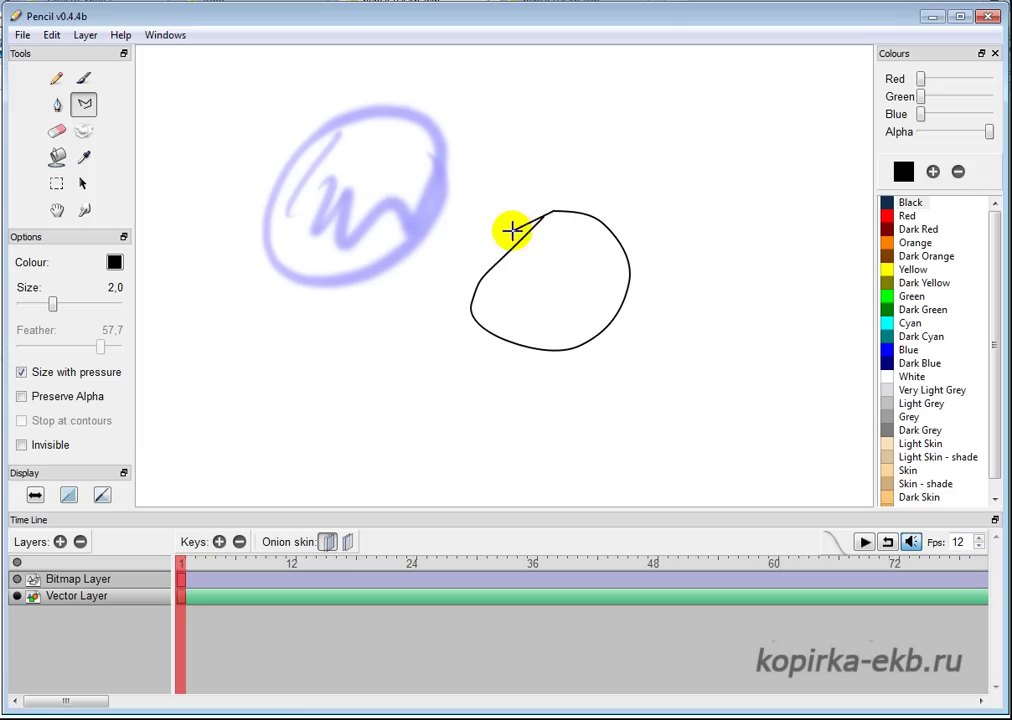
Step: Select the whole black curve and shift it slightly up and to the right
left_click(83, 183)
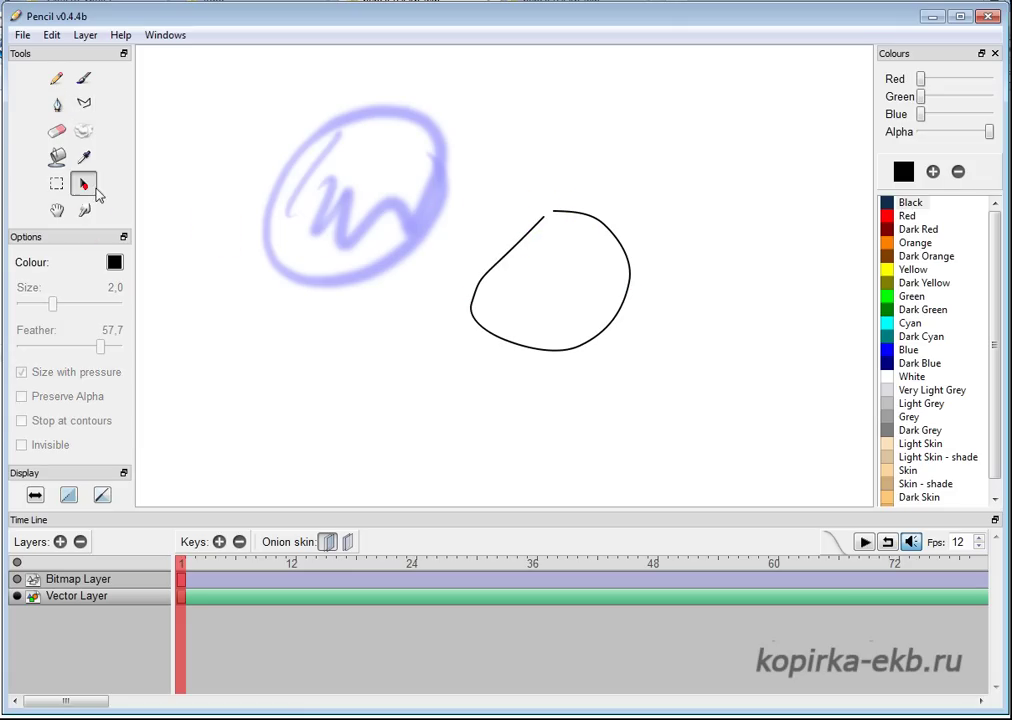
left_click(481, 270)
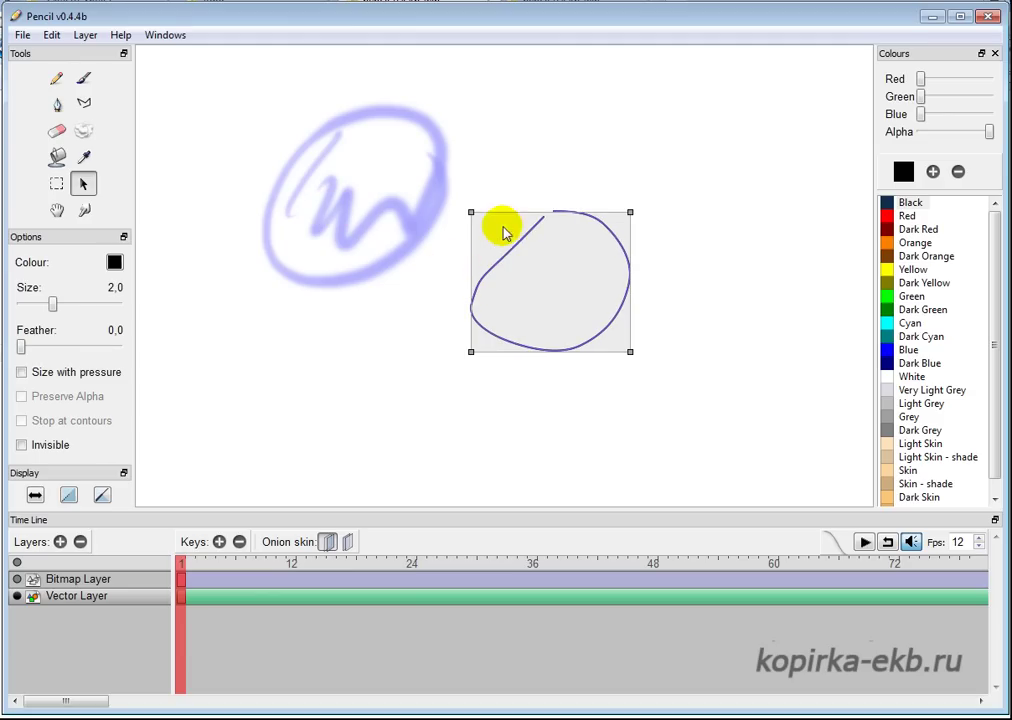
left_click(469, 213)
left_click(492, 265)
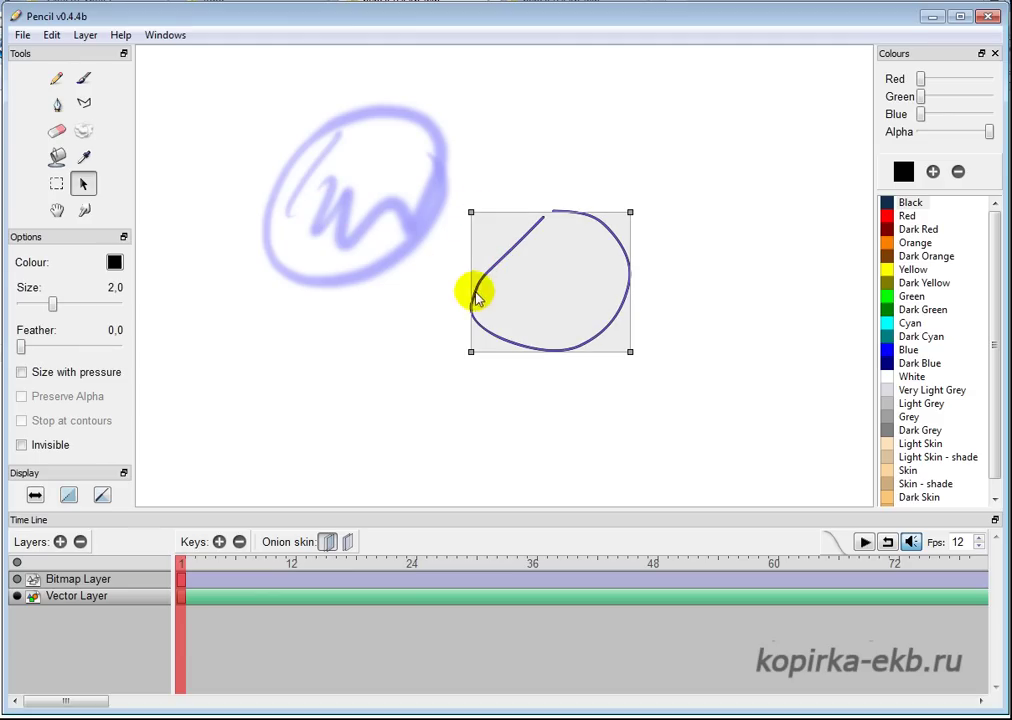
mouse_move(473, 294)
left_mouse_down()
mouse_move(474, 310)
mouse_move(405, 387)
left_mouse_up()
left_click_drag(452, 323, 531, 227)
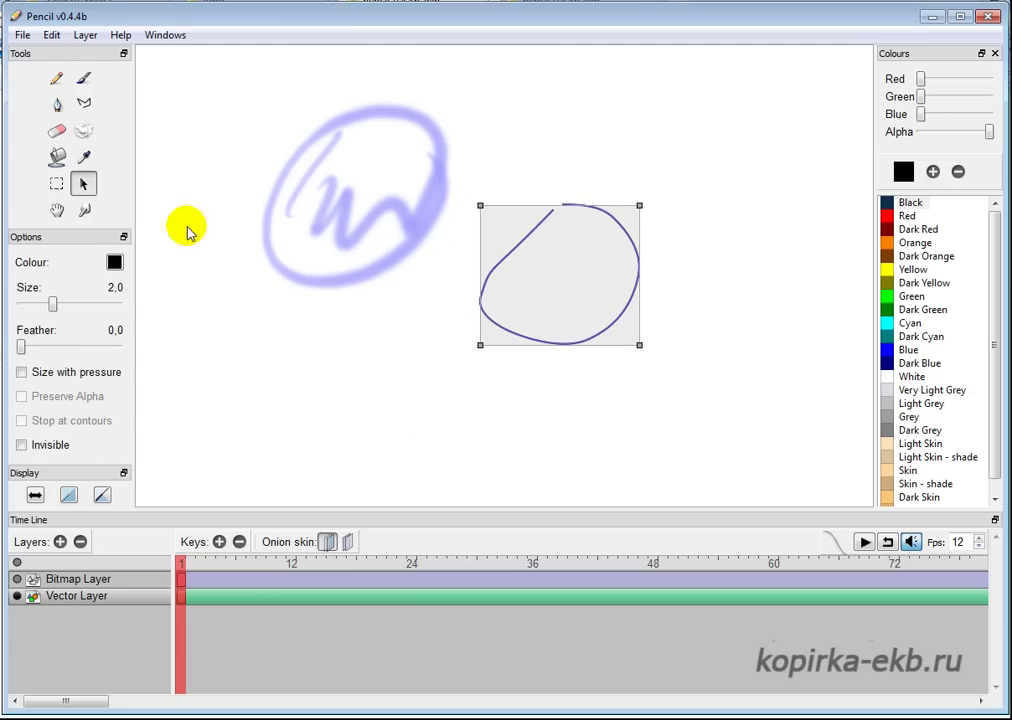
Step: Reshape the black curve by pulling its left and bottom points outward with the Smudge tool
left_click(88, 209)
left_click(86, 210)
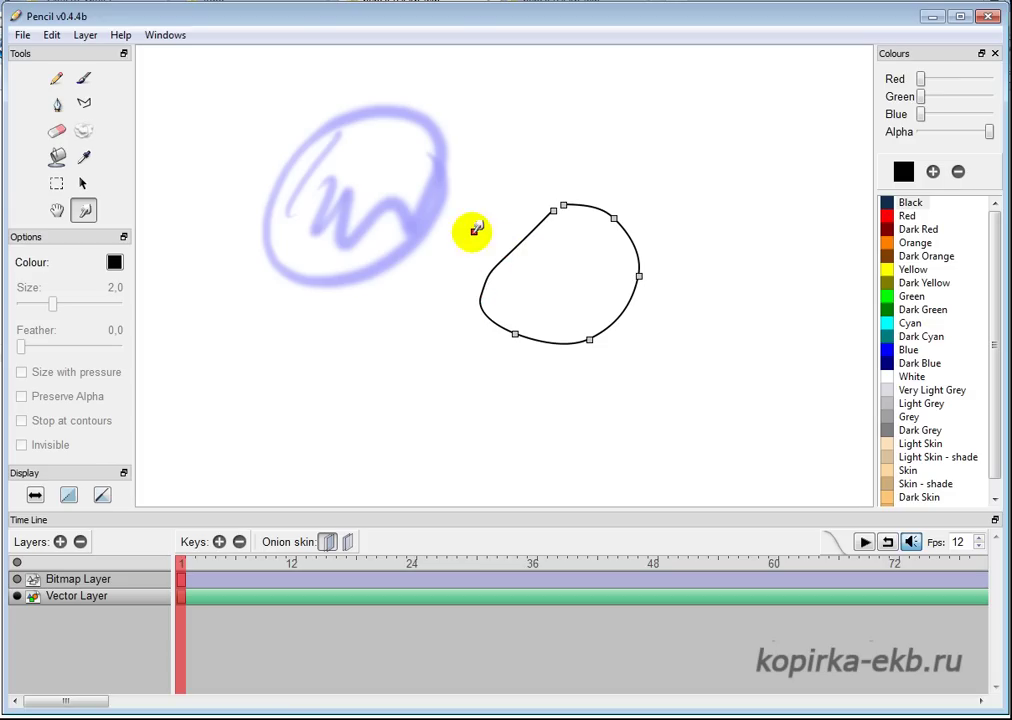
left_click_drag(474, 232, 474, 232)
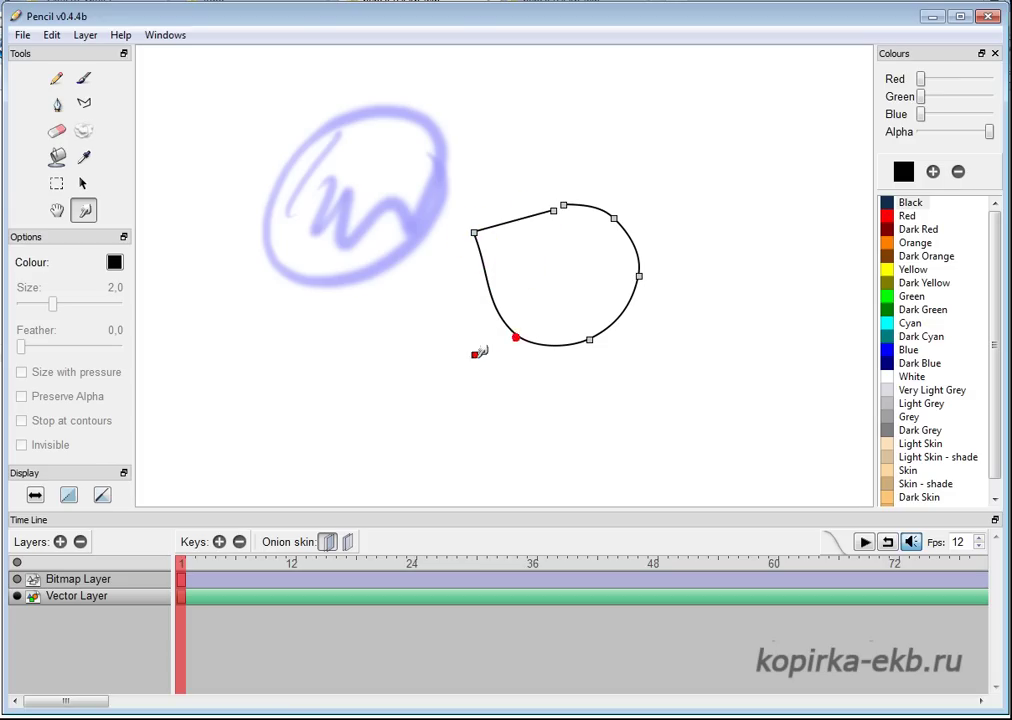
left_click_drag(475, 354, 465, 357)
left_click(602, 338)
left_click_drag(591, 340, 567, 379)
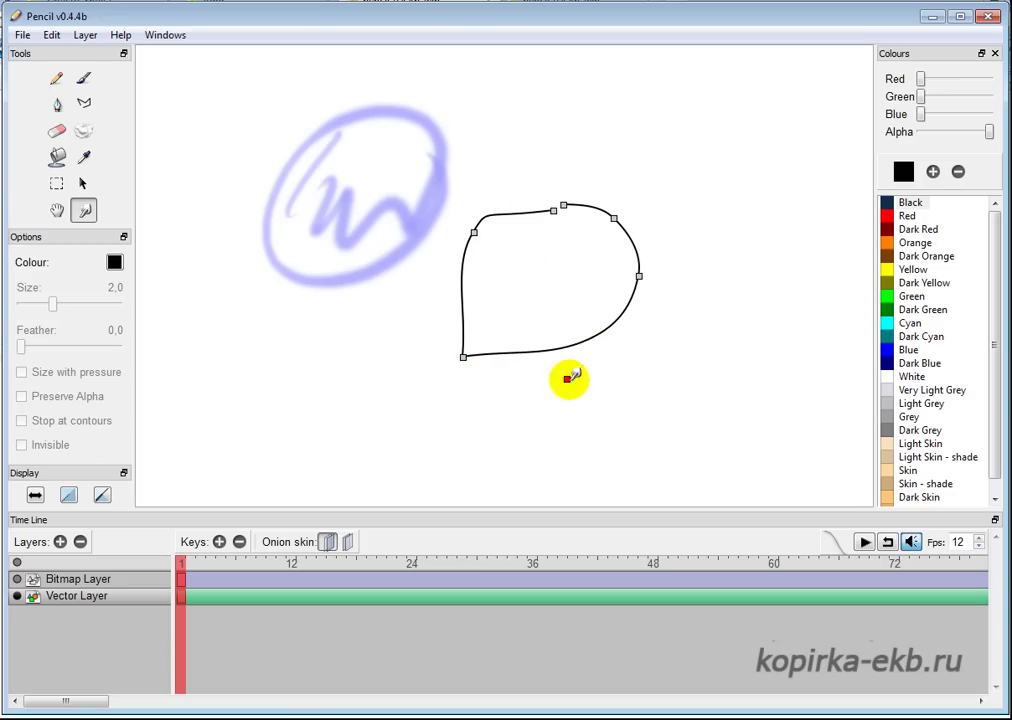
Step: Enlarge the black curve by moving its right, top and upper-left points outward, and bring its two open ends close together
left_click_drag(639, 276, 533, 149)
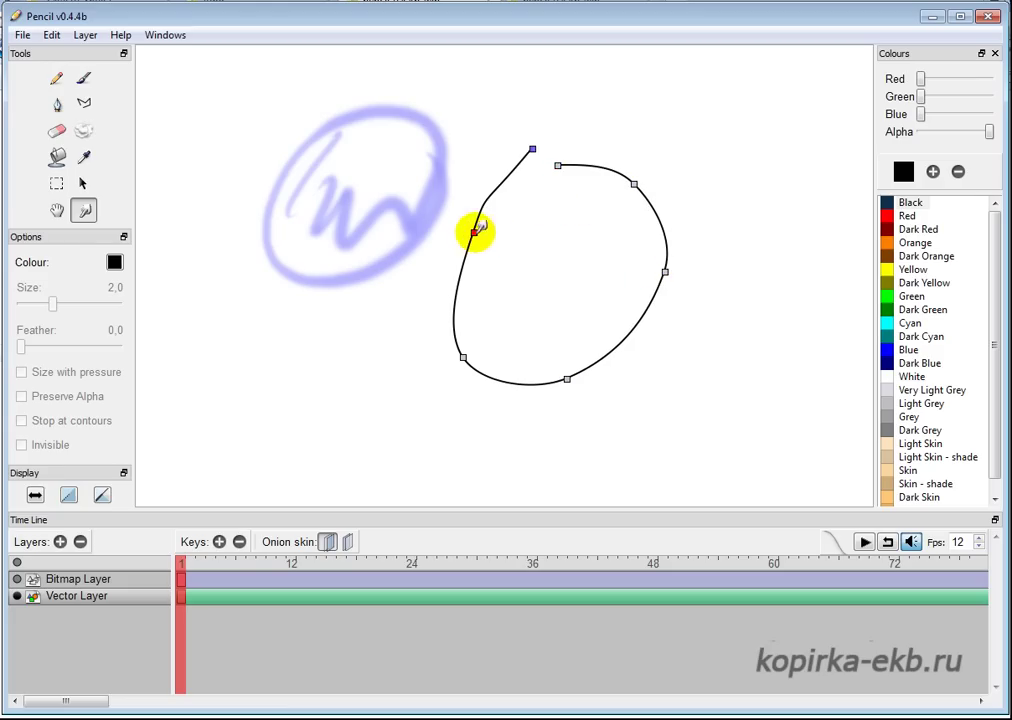
left_click_drag(474, 232, 463, 181)
left_click(557, 165)
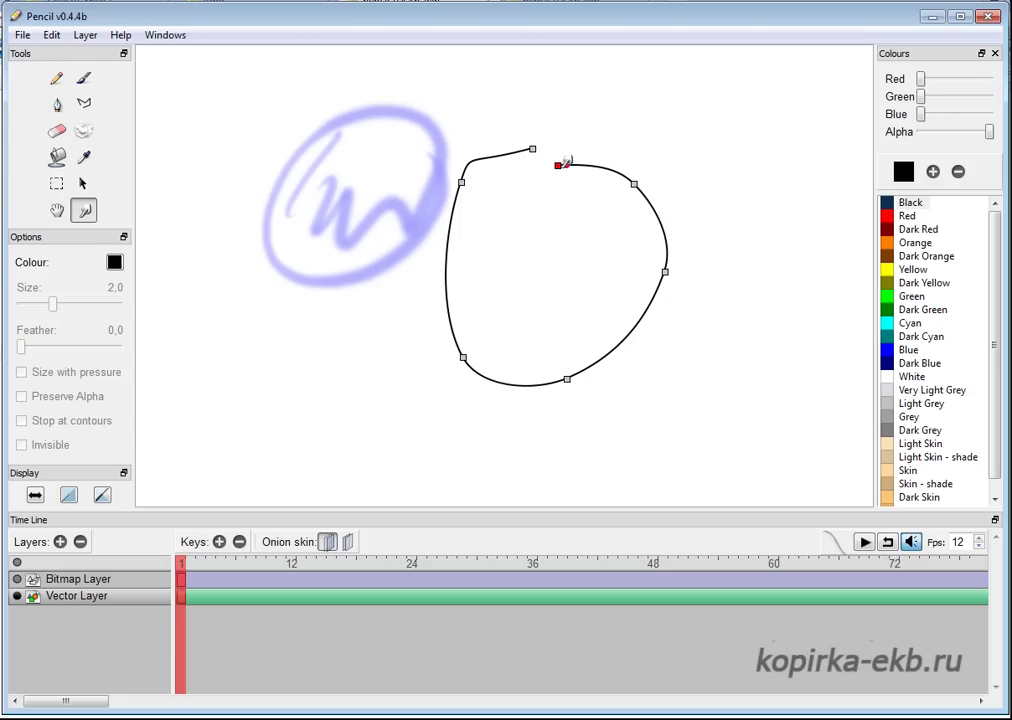
left_click_drag(548, 137, 537, 146)
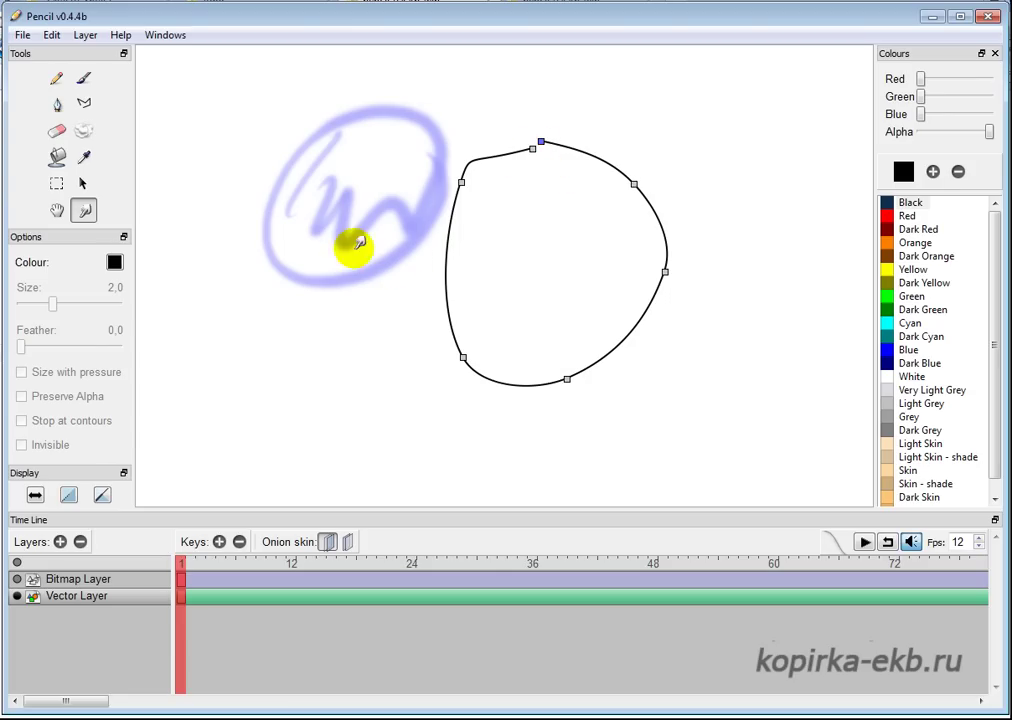
Step: Make the bitmap layer active again and choose the rectangular Select tool
left_click(138, 580)
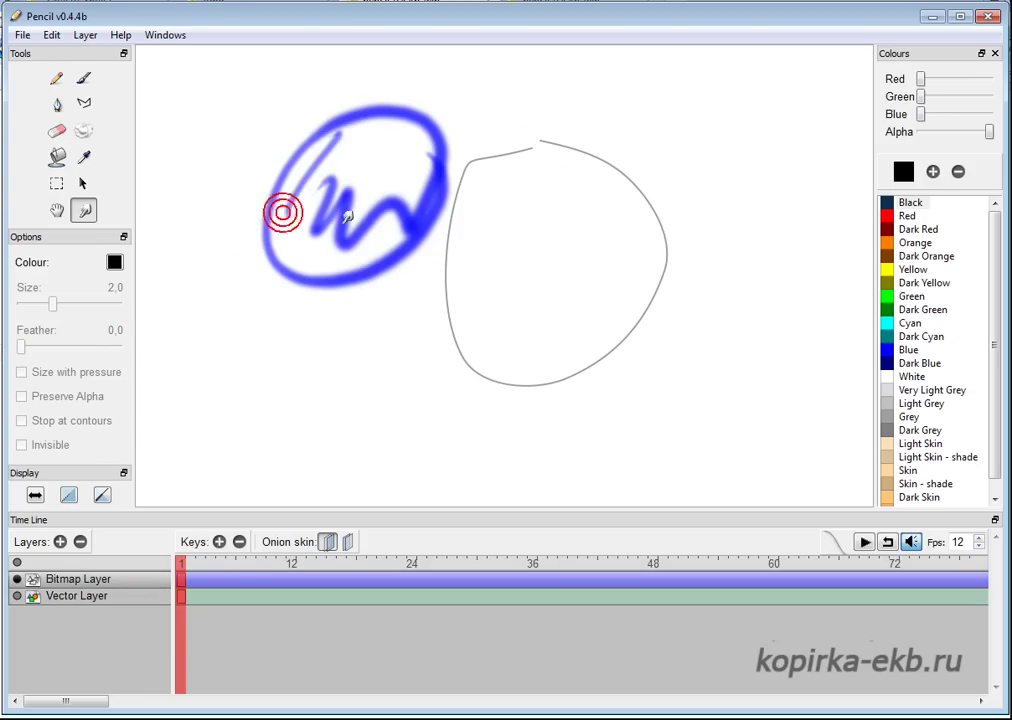
left_click(84, 184)
left_click(58, 184)
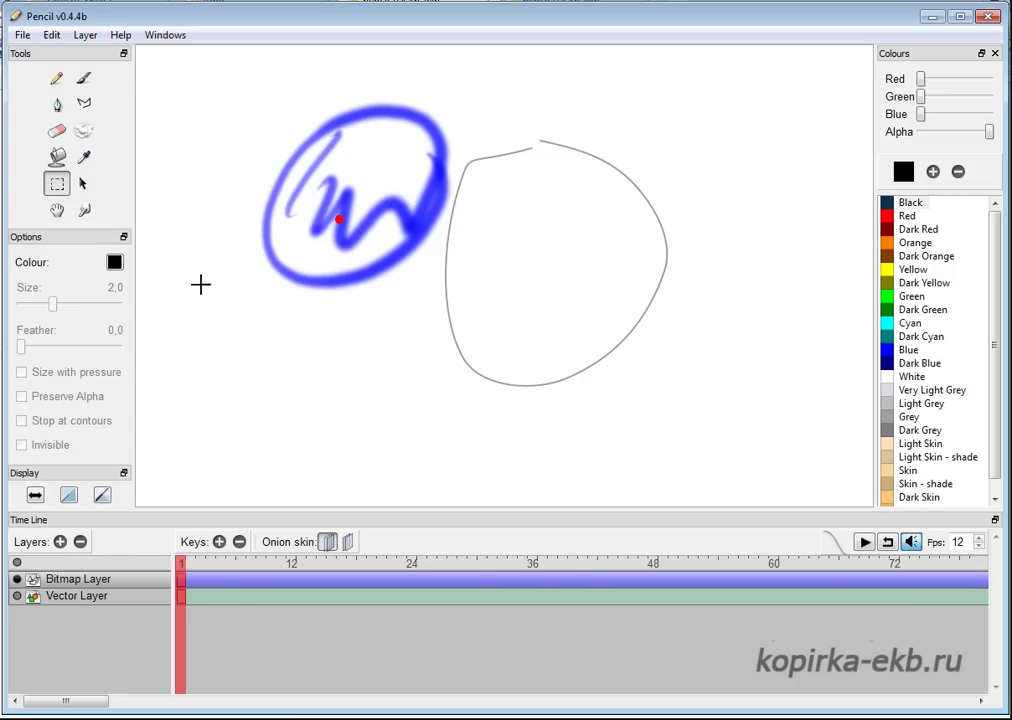
left_click(61, 542)
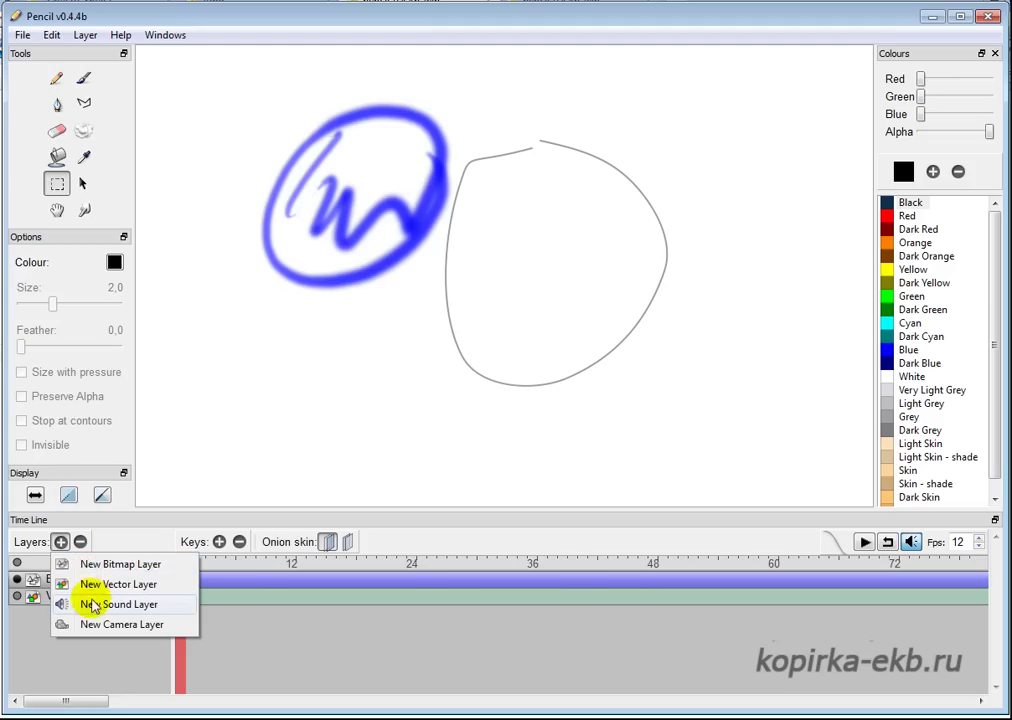
left_click(80, 542)
left_click(527, 383)
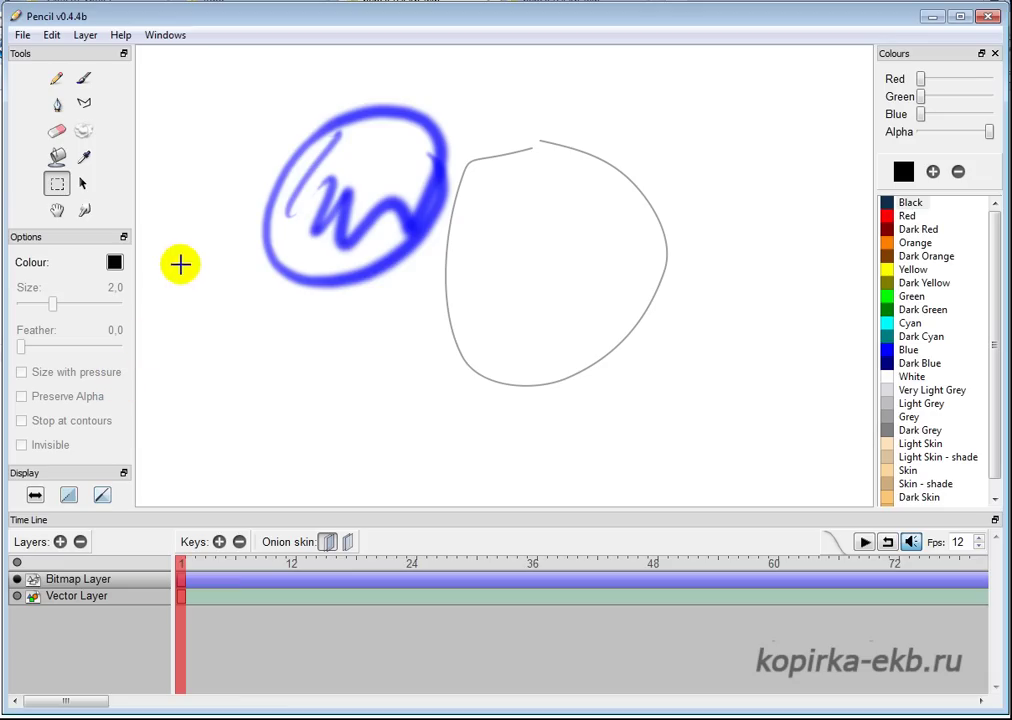
Step: Add a camera layer and shift its view at frame 1 so the whole blue scribble lies inside the camera frame
left_click(60, 542)
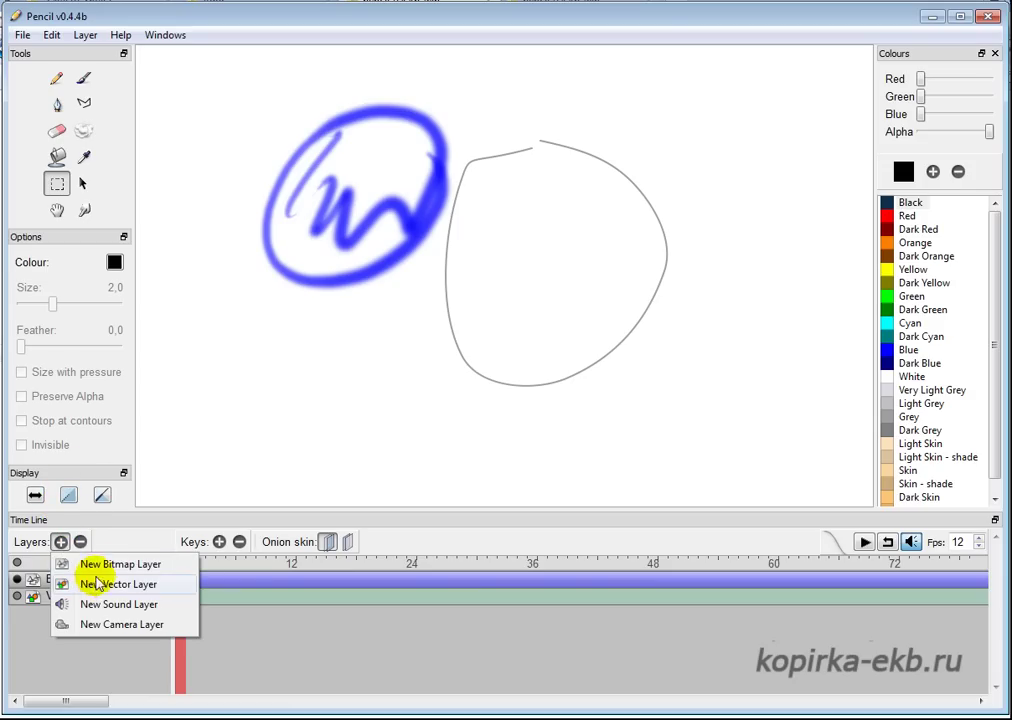
left_click(101, 630)
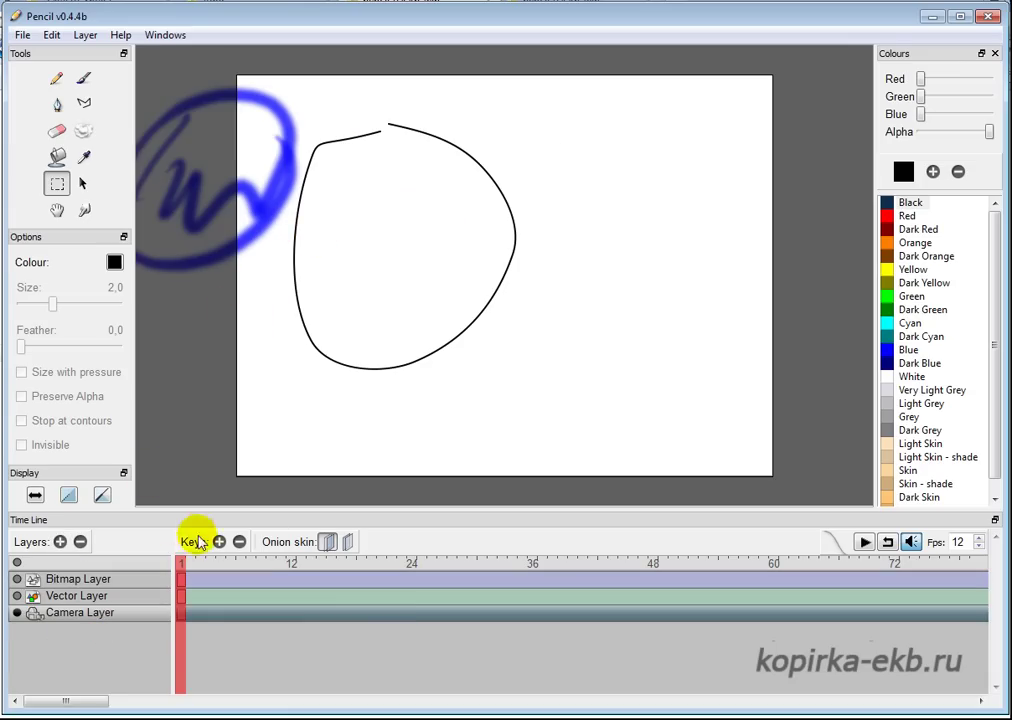
left_click(57, 210)
left_click_drag(378, 229, 698, 271)
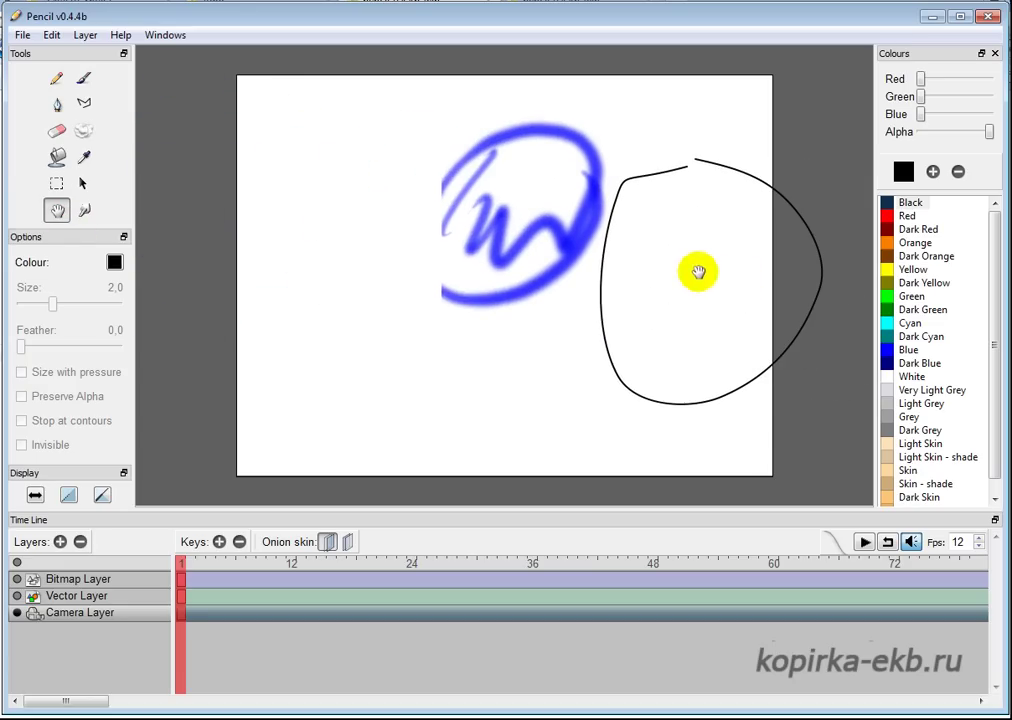
Step: Add a camera key at frame 15, shift its view until the blue scribble lies outside the frame, and play the animation
left_click(321, 560)
left_click(219, 542)
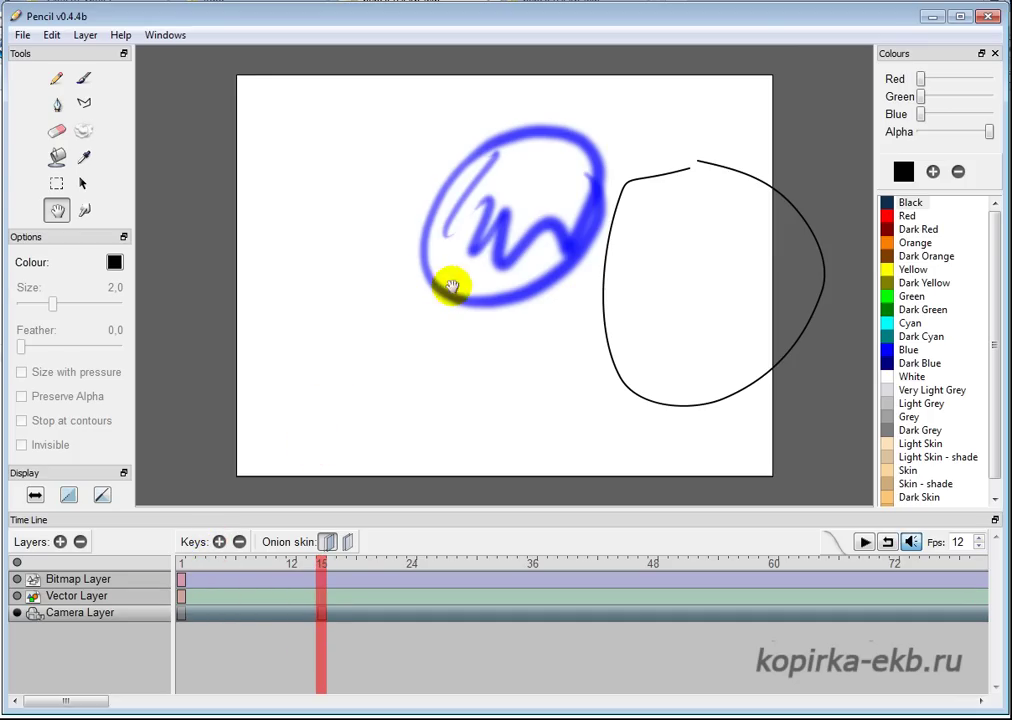
left_click_drag(628, 262, 264, 294)
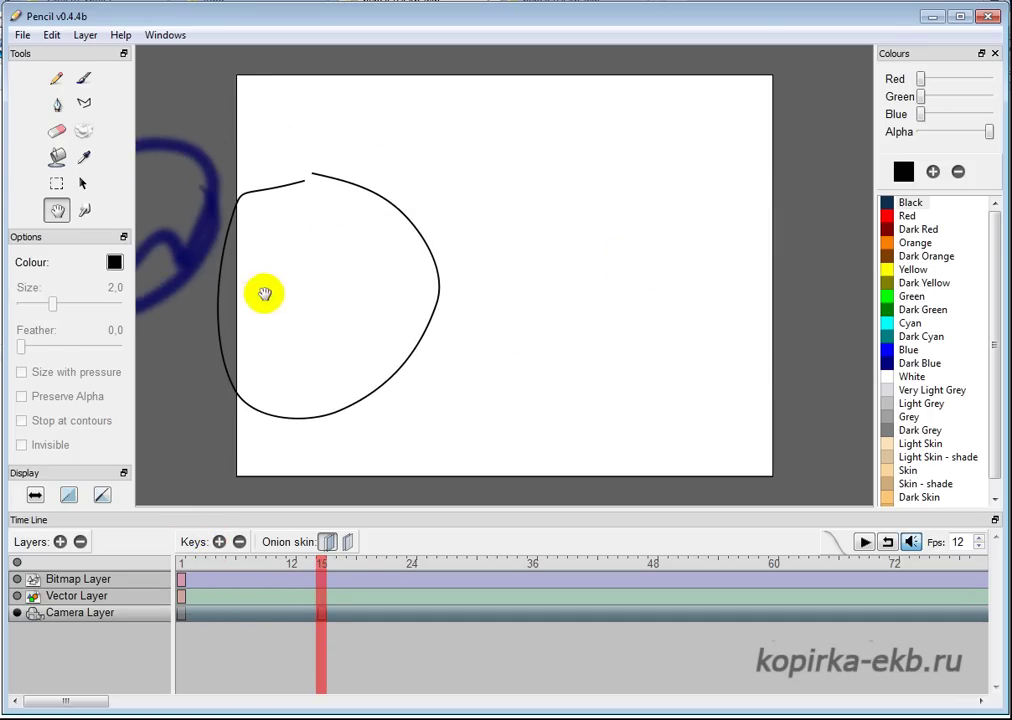
left_click(864, 542)
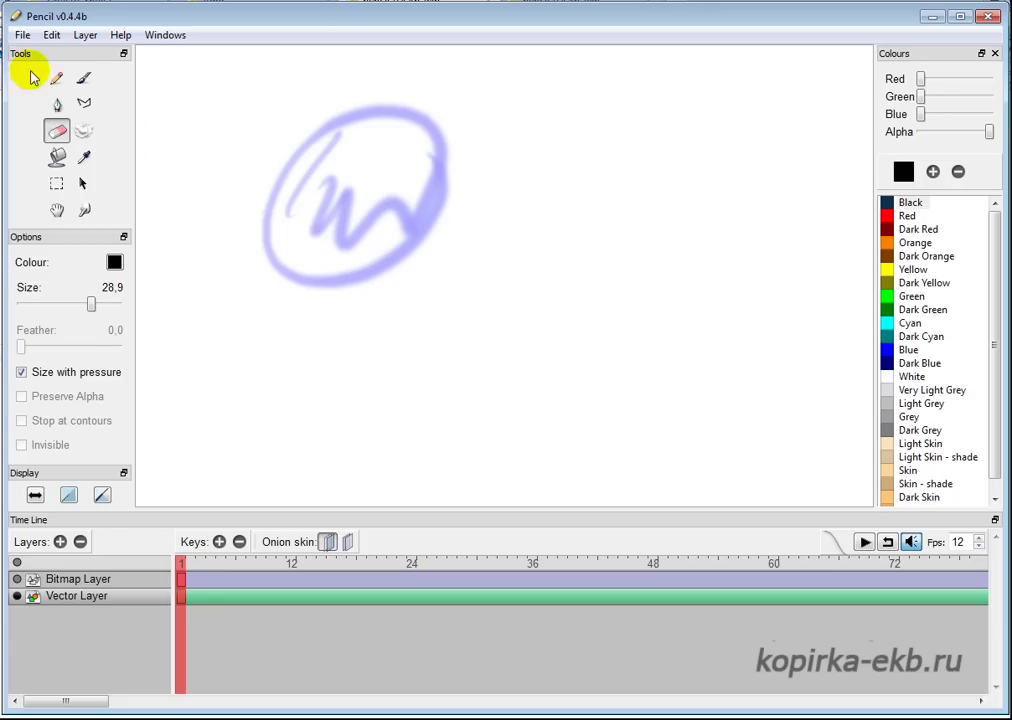
Step: Start a new empty document in place of the current drawing
left_click(22, 36)
left_click(47, 55)
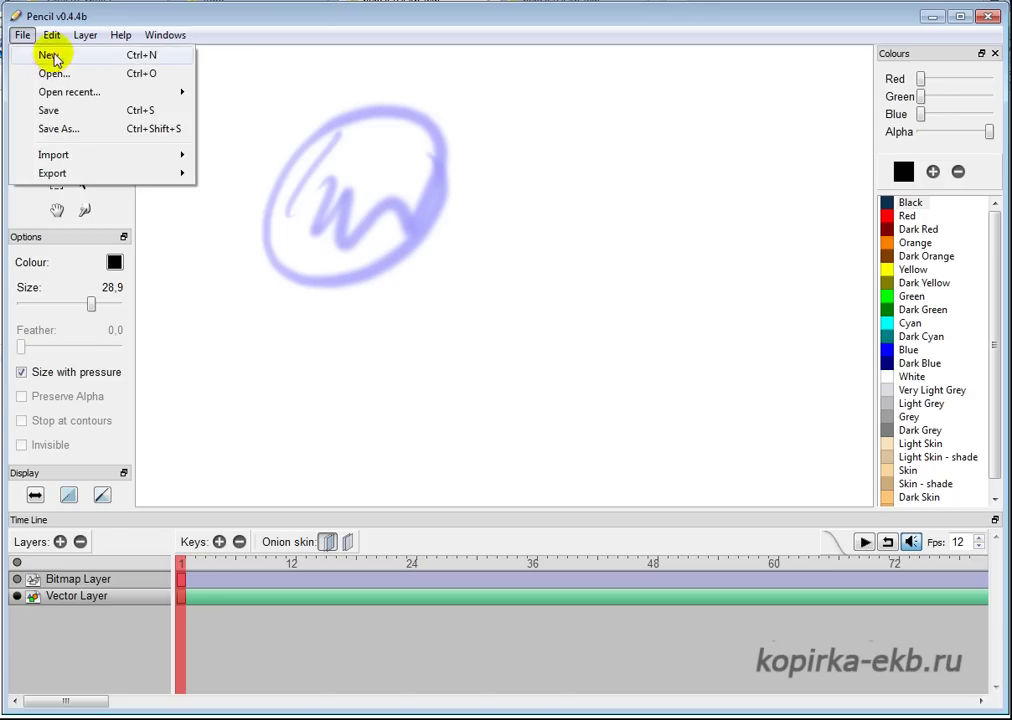
left_click(495, 385)
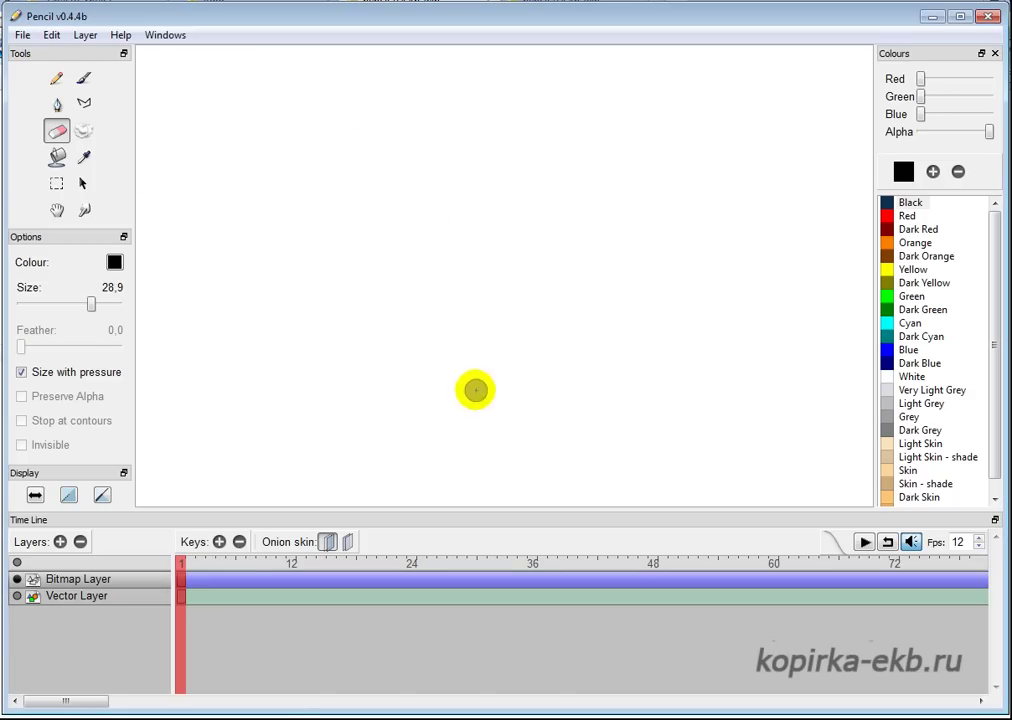
Step: Move the playhead to frame 34 and set the playback rate to 15 fps
left_click_drag(192, 566, 508, 573)
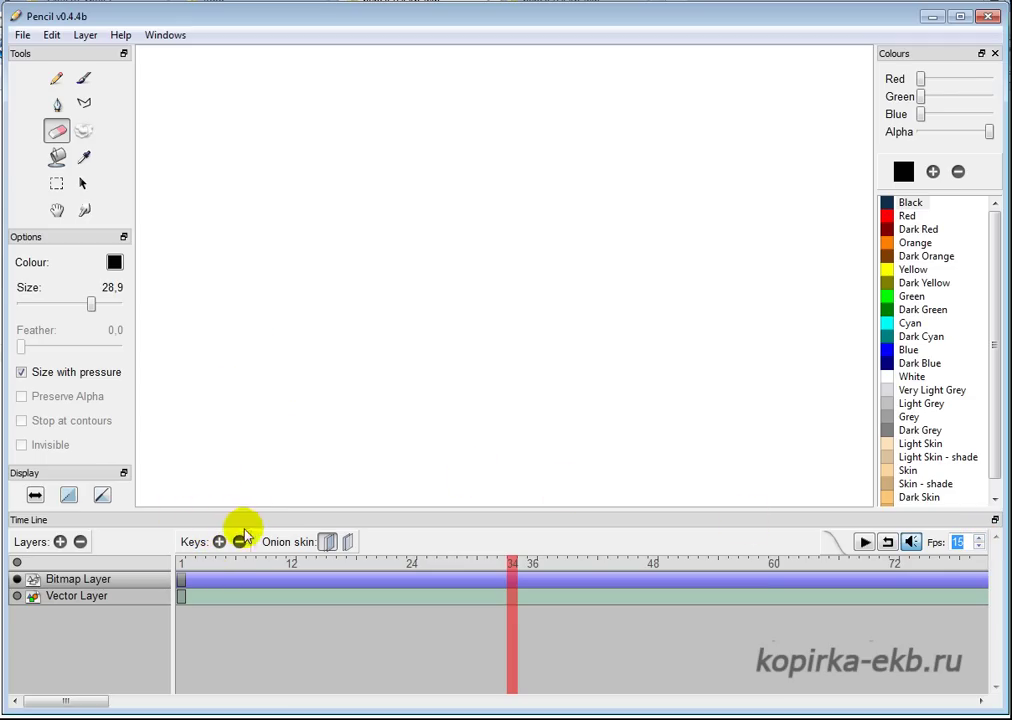
Step: Turn on the onion skin for the previous frame only and move the playhead to frame 1
left_click(347, 543)
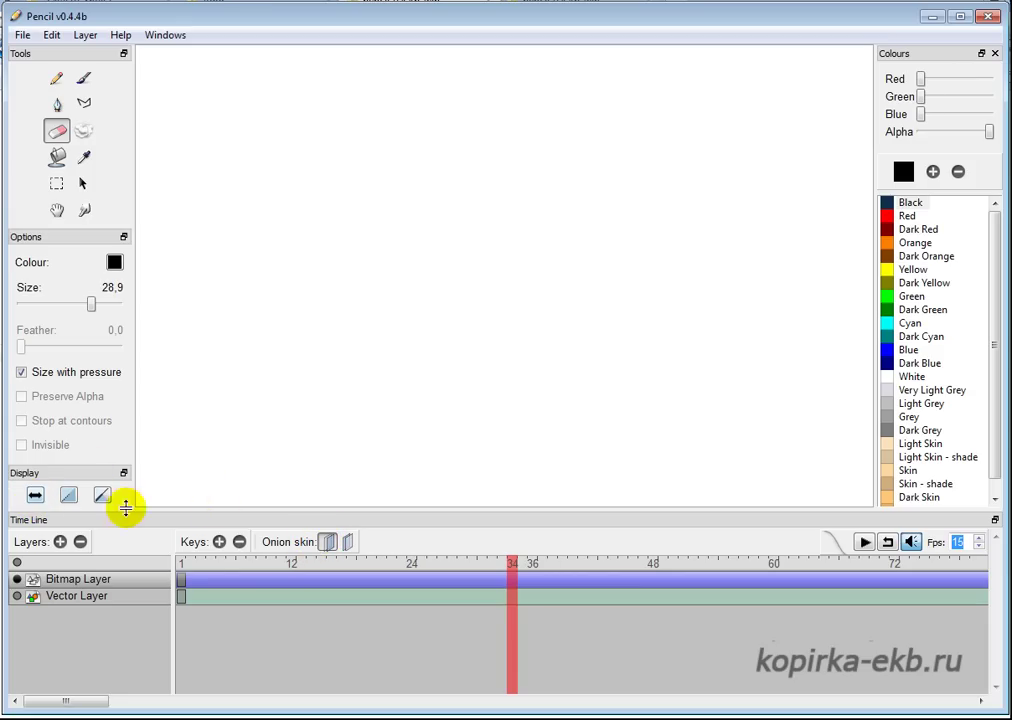
left_click(184, 564)
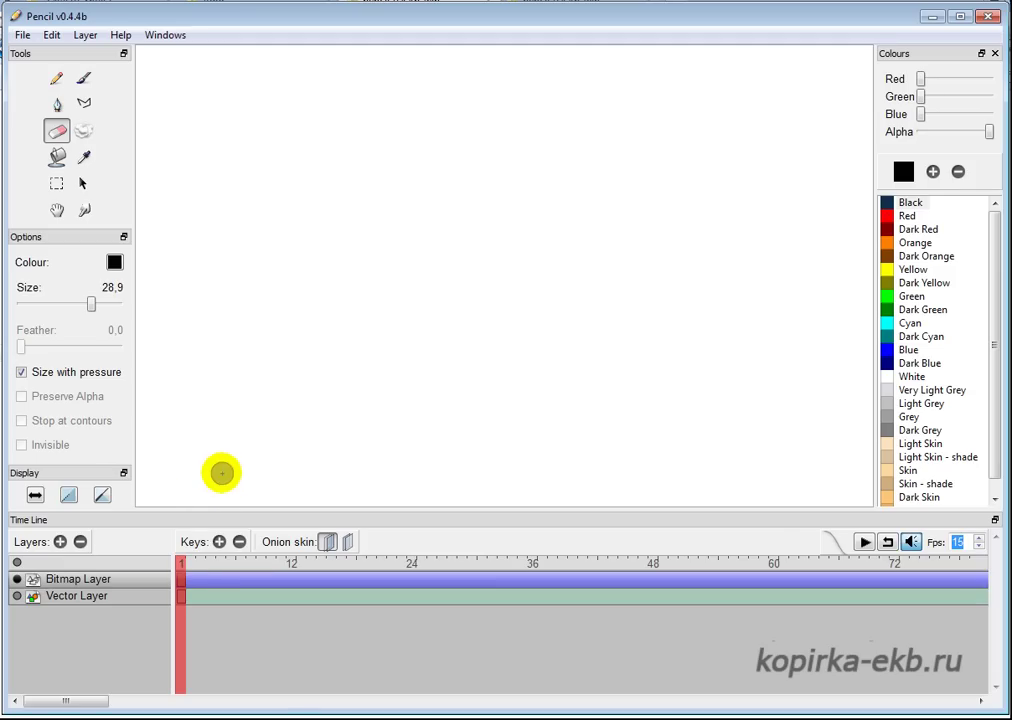
Step: Try a blue brush stroke, undo it, and set the brush to black with size 10.3 and feather 1.8
left_click(84, 80)
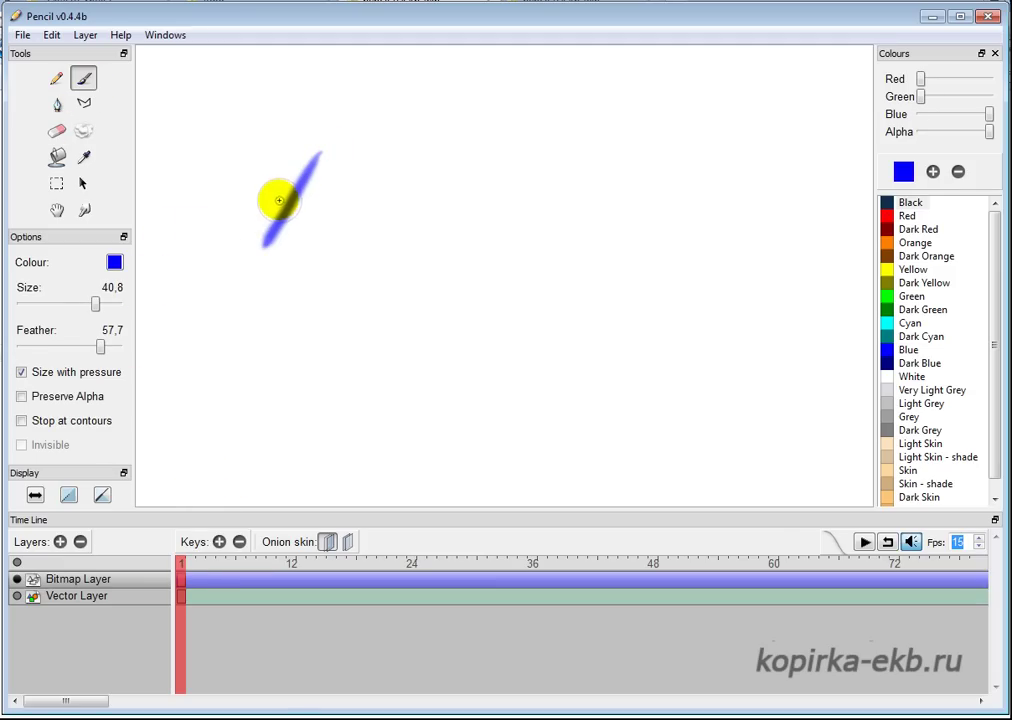
key("ctrl+z")
left_click(62, 303)
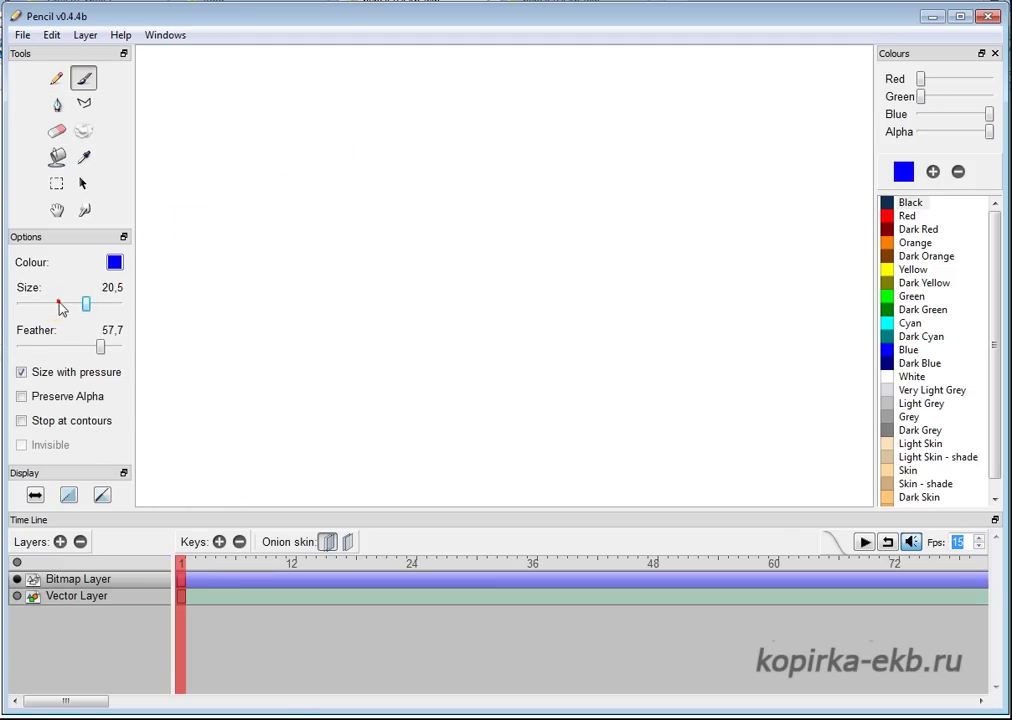
left_click(53, 346)
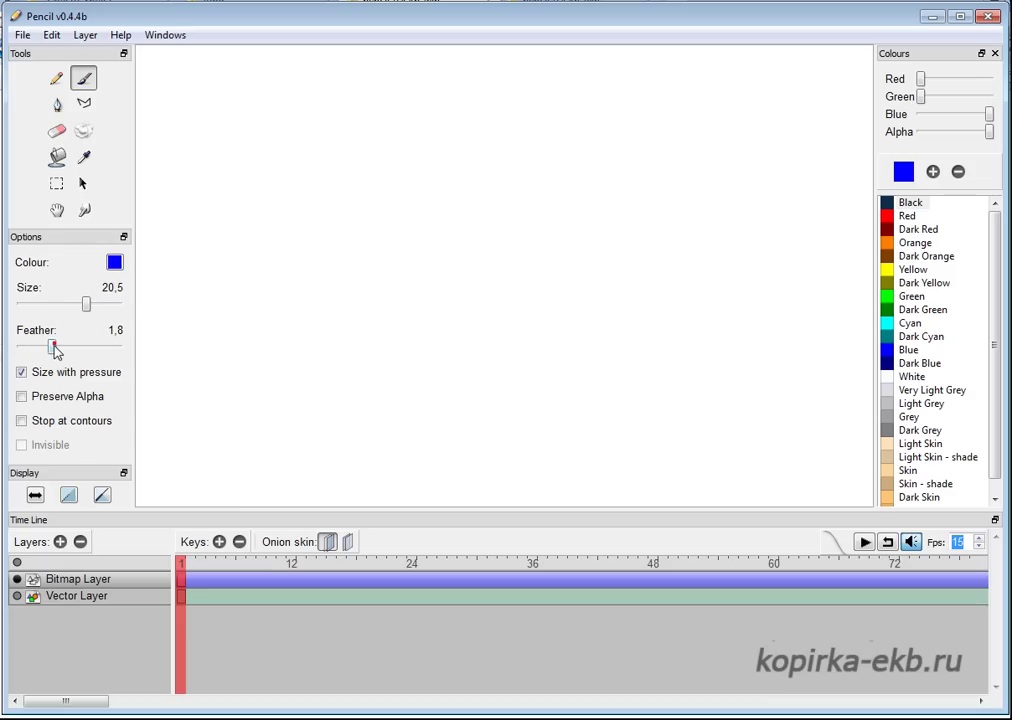
left_click(45, 300)
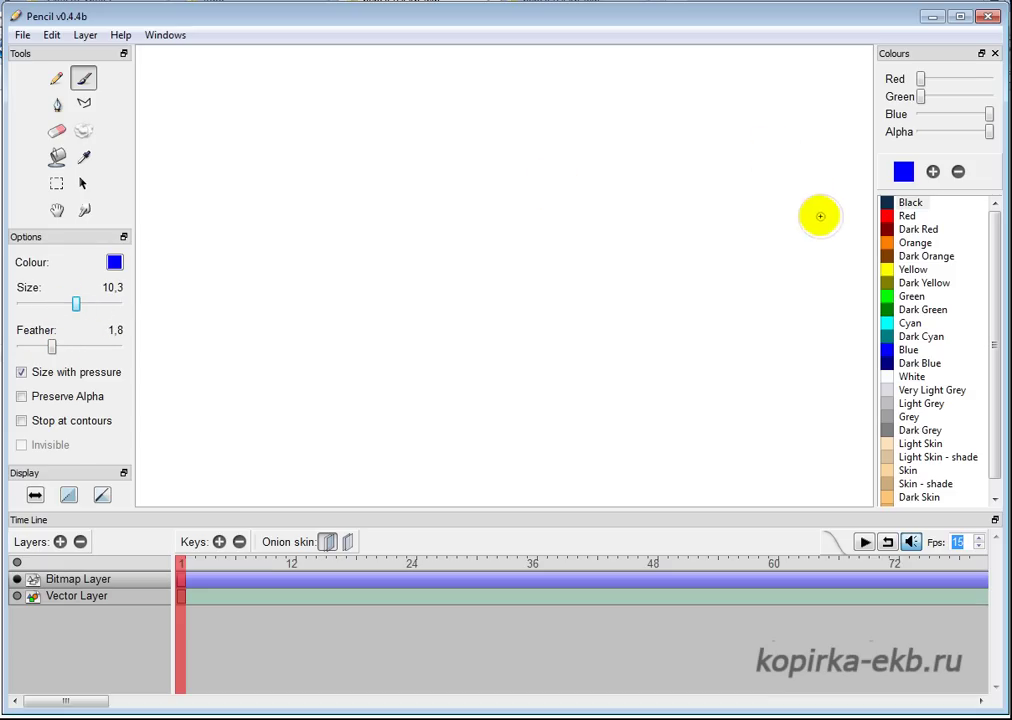
left_click(885, 202)
Step: Try black brush strokes, reduce the brush to size 8.9 and feather 0.3, and clear the frame
left_click_drag(320, 168, 302, 237)
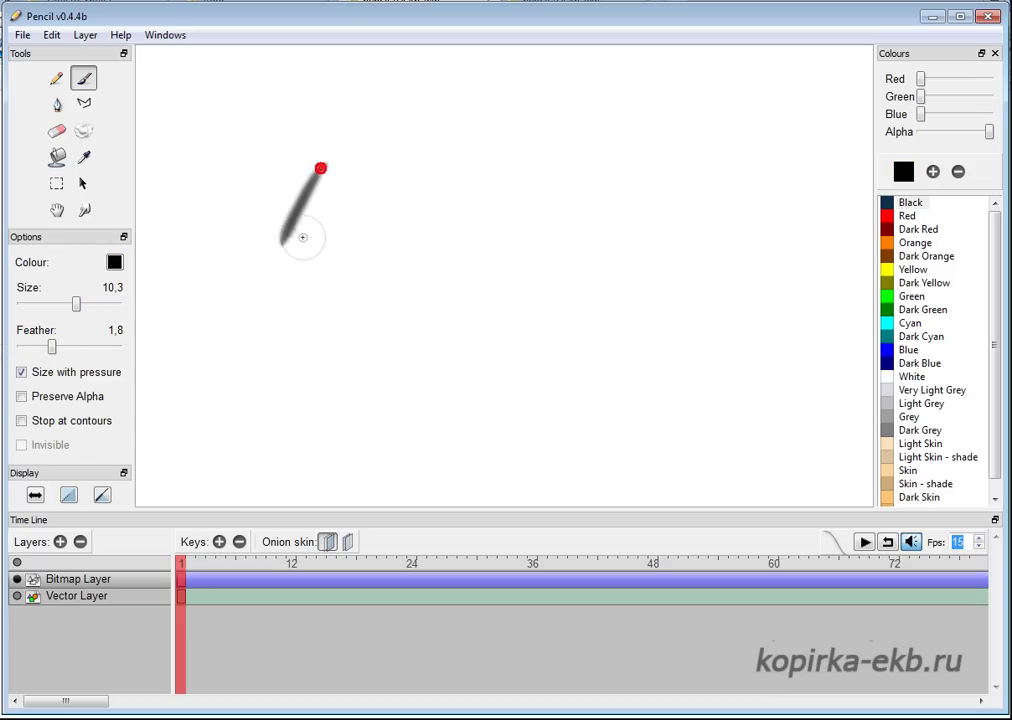
key("ctrl+z")
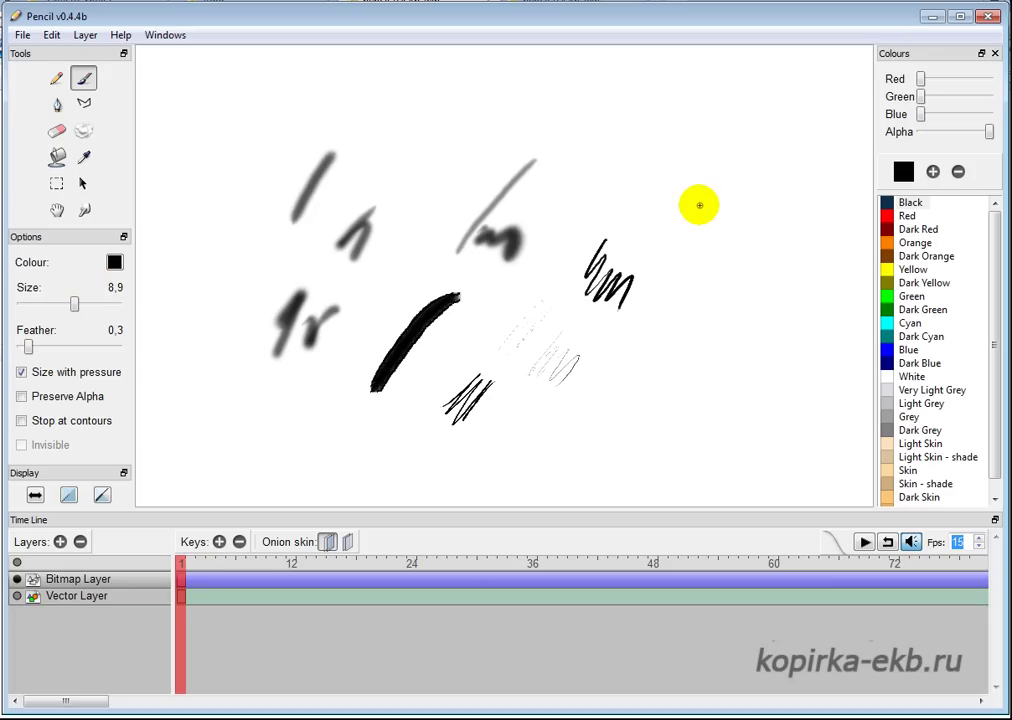
left_click(84, 132)
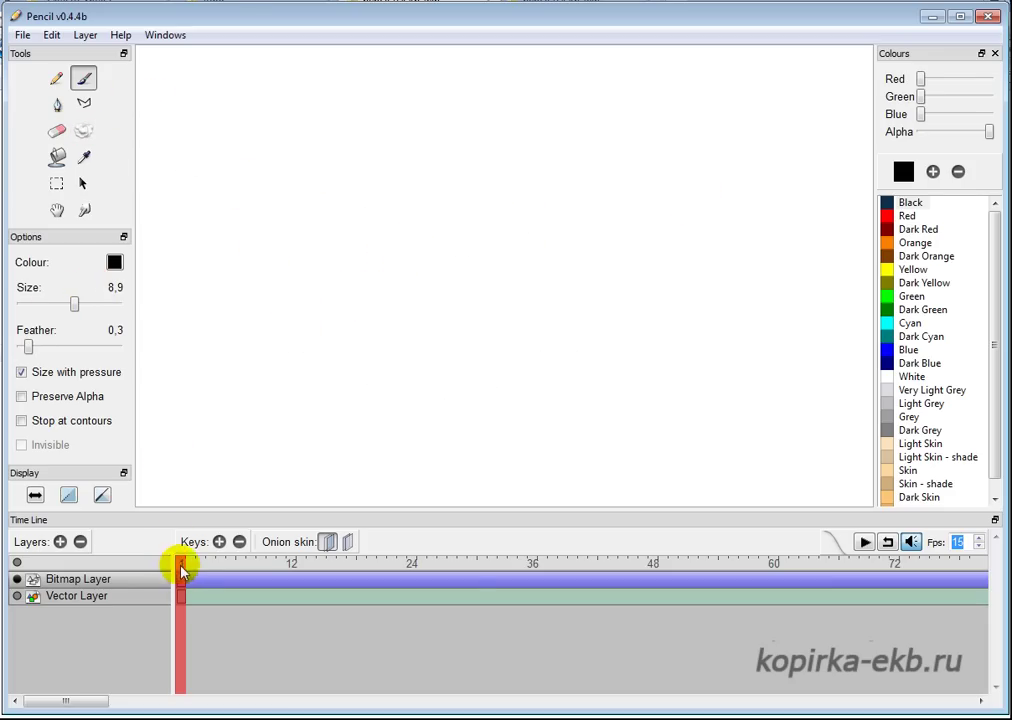
Step: Paint a standing human figure with round head, two eyes, arms and legs mid-canvas on the Bitmap Layer at frame 1
left_click(147, 578)
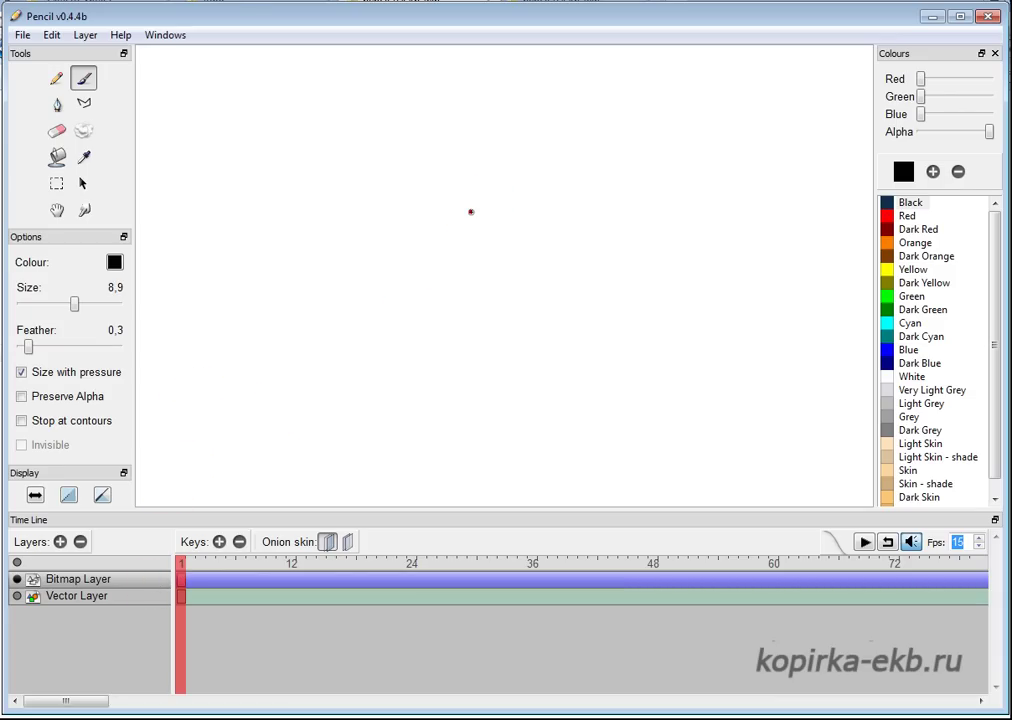
mouse_move(464, 213)
left_mouse_down()
mouse_move(472, 260)
mouse_move(465, 217)
mouse_move(457, 226)
mouse_move(480, 214)
mouse_move(497, 226)
mouse_move(484, 261)
mouse_move(495, 253)
mouse_move(483, 260)
mouse_move(496, 241)
mouse_move(484, 241)
mouse_move(489, 214)
mouse_move(470, 233)
mouse_move(485, 231)
mouse_move(469, 232)
mouse_move(470, 258)
mouse_move(442, 271)
mouse_move(508, 271)
left_mouse_up()
left_click(470, 233)
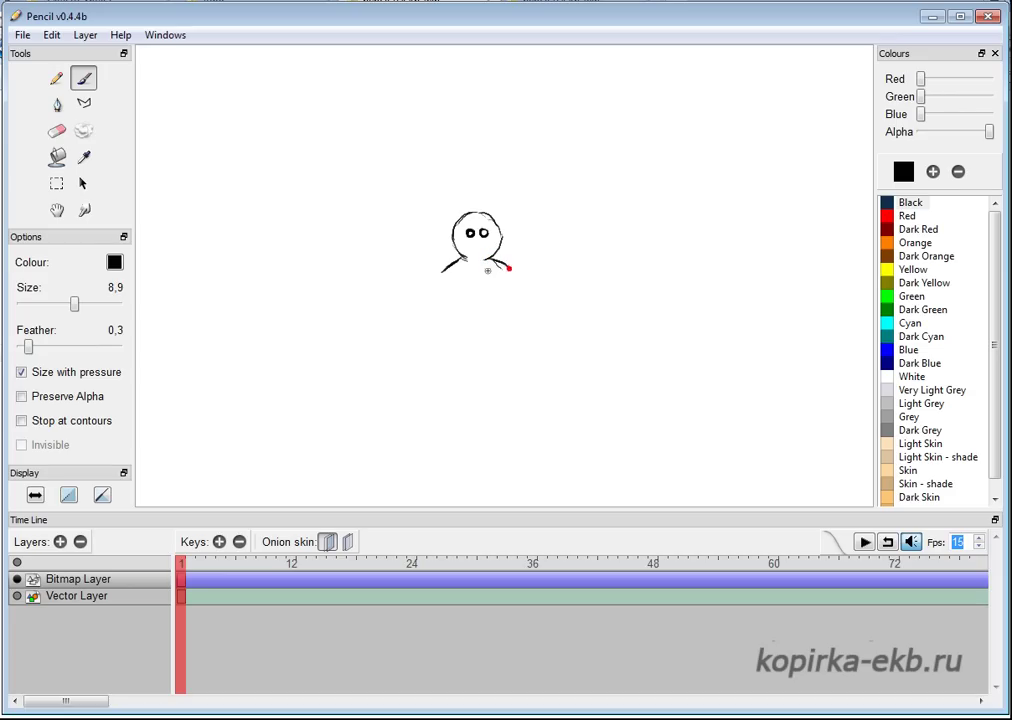
left_click(441, 271)
left_click(450, 290)
mouse_move(452, 285)
left_mouse_down()
mouse_move(456, 307)
mouse_move(501, 301)
mouse_move(514, 274)
mouse_move(524, 288)
left_mouse_up()
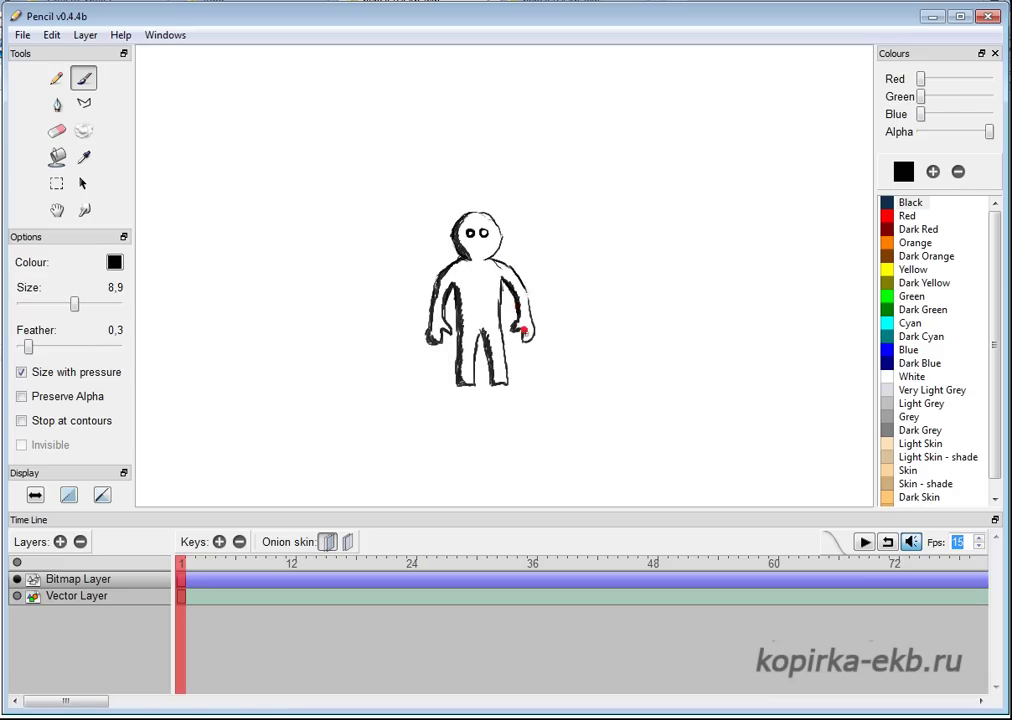
Step: Finish the shading on the figure's hand and neck and paint a dark ground shadow beneath its feet
left_click_drag(525, 332, 528, 340)
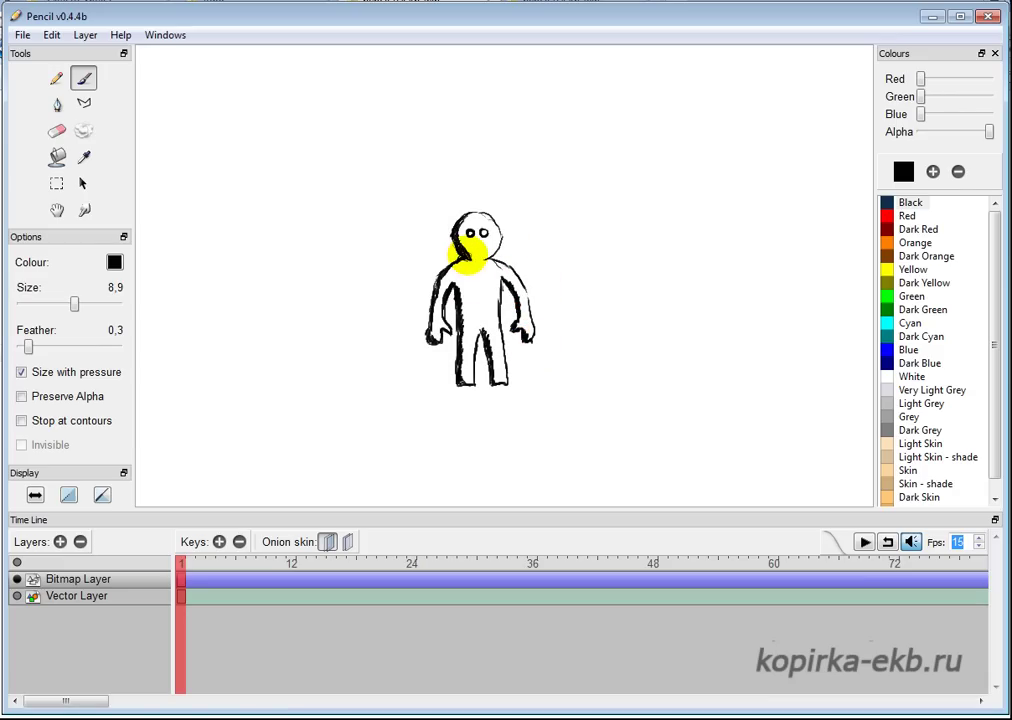
left_click_drag(466, 252, 471, 260)
mouse_move(440, 385)
left_mouse_down()
mouse_move(452, 384)
mouse_move(420, 384)
mouse_move(484, 386)
mouse_move(425, 383)
mouse_move(477, 384)
mouse_move(500, 360)
left_mouse_up()
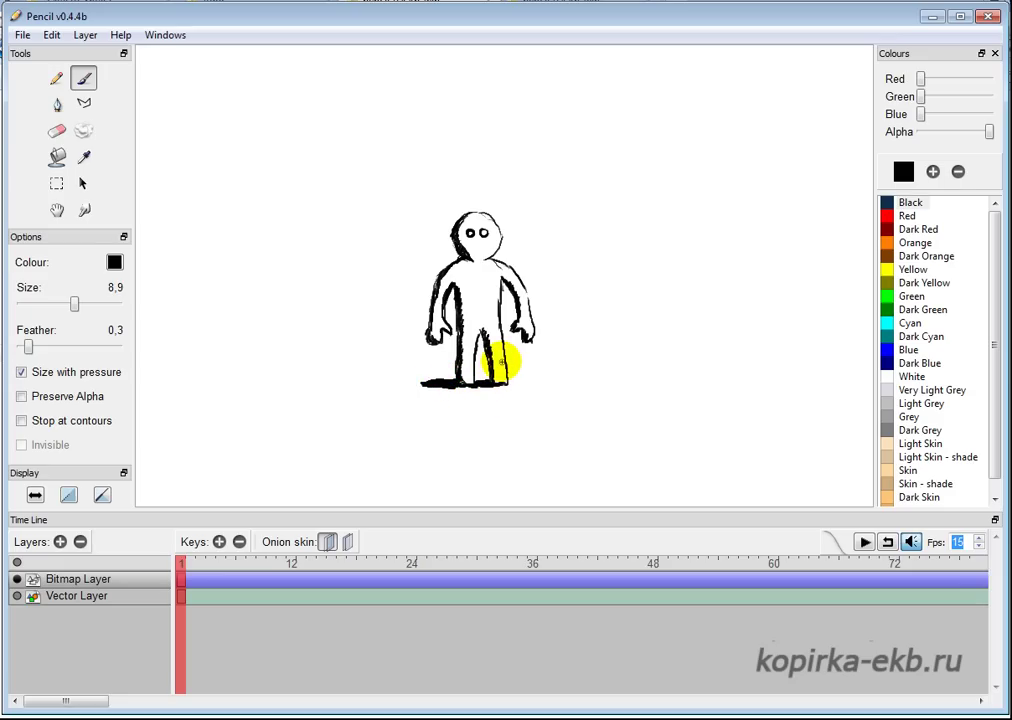
Step: Add a bitmap key at frame 2 and switch the previous-frame onion skin off and on again
left_click(219, 543)
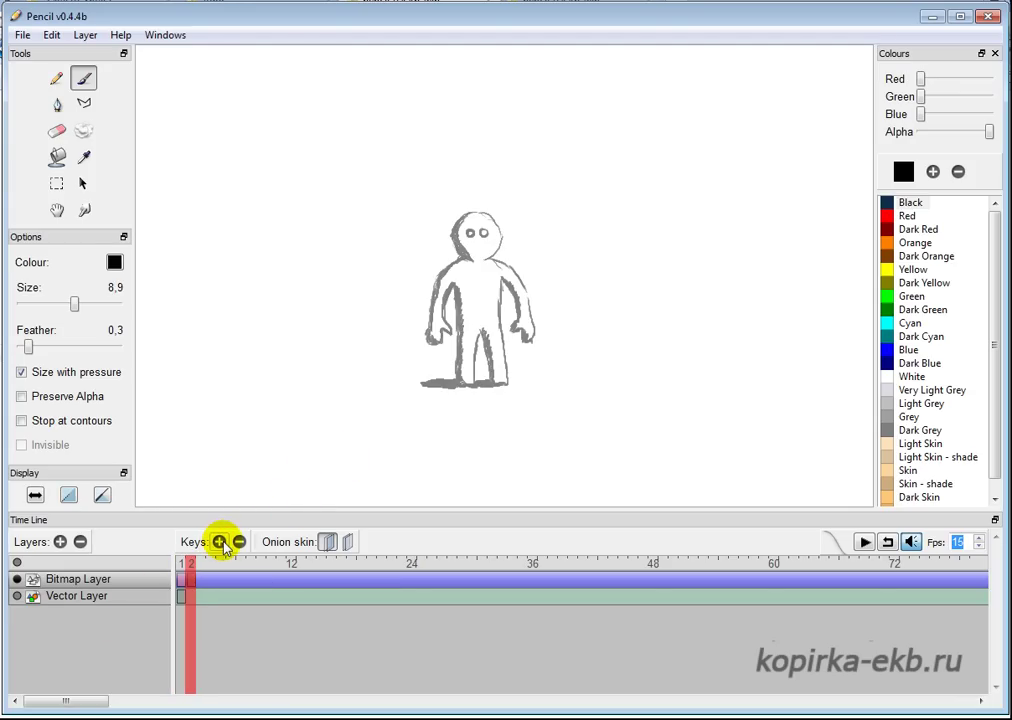
left_click(326, 542)
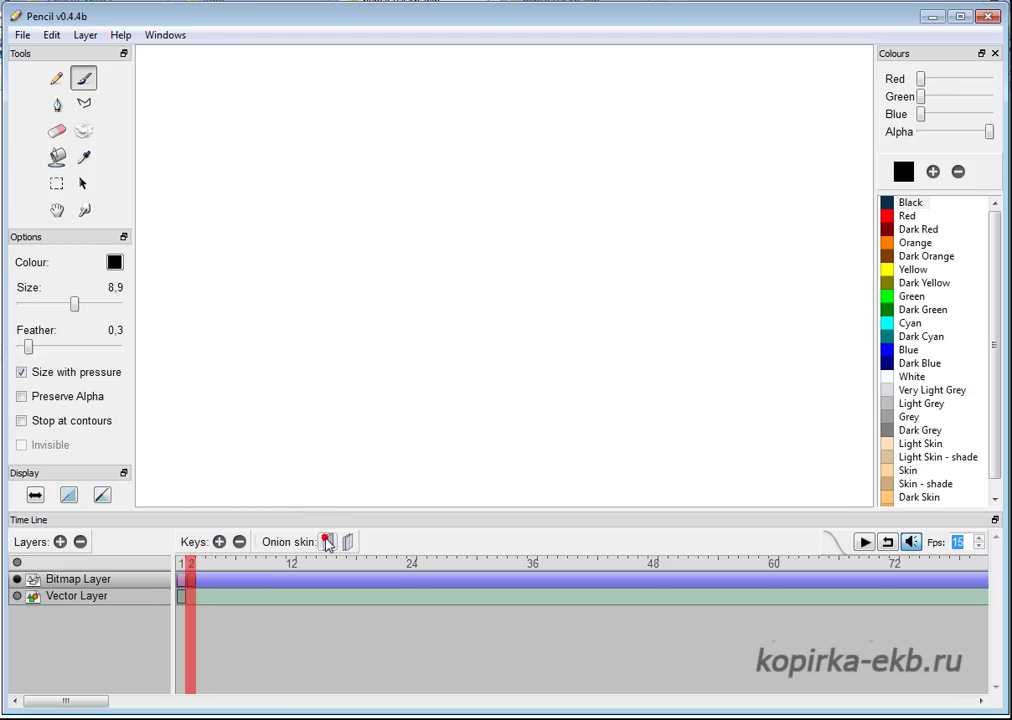
left_click(326, 542)
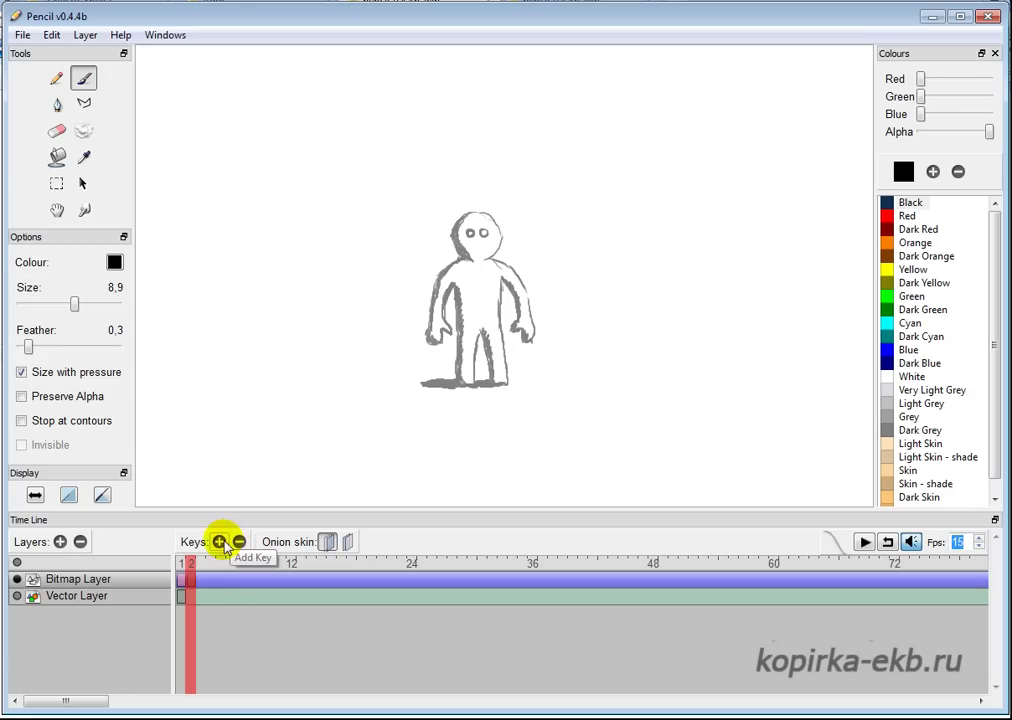
Step: Copy the figure from frame 1 and paste it into frame 2
left_click(183, 564)
left_click(183, 565)
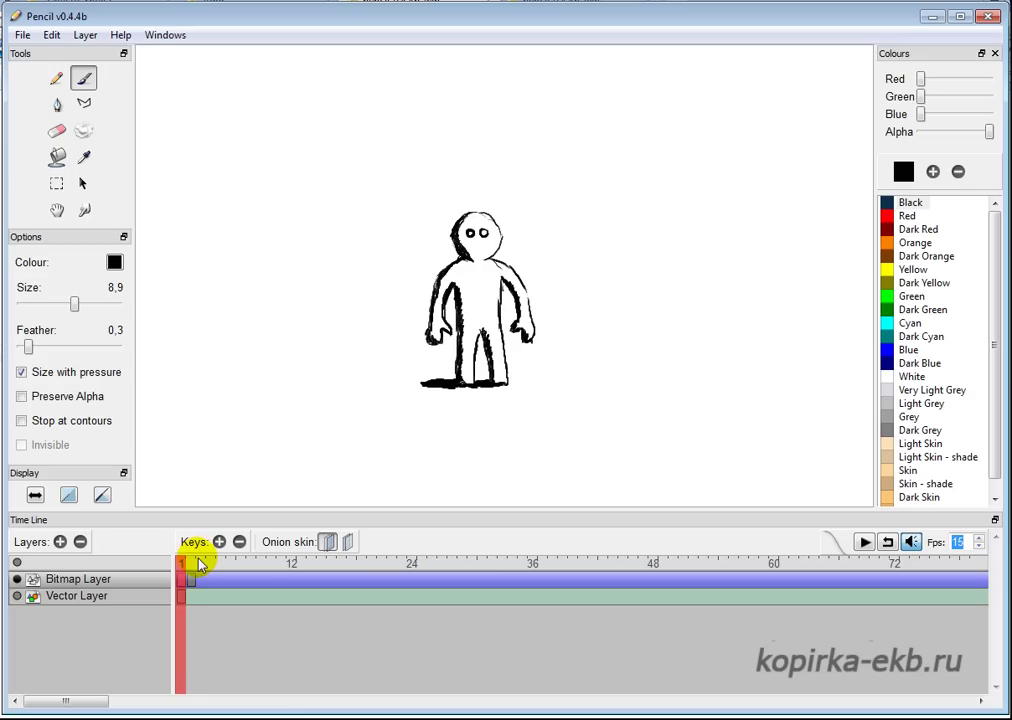
left_click(191, 564)
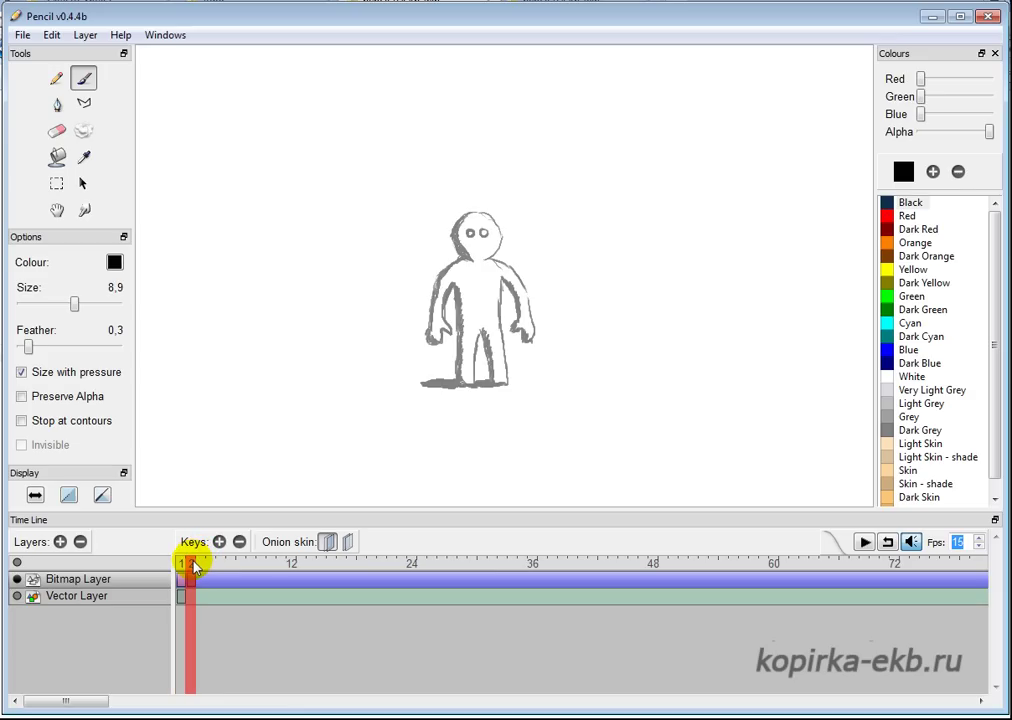
key("ctrl+v")
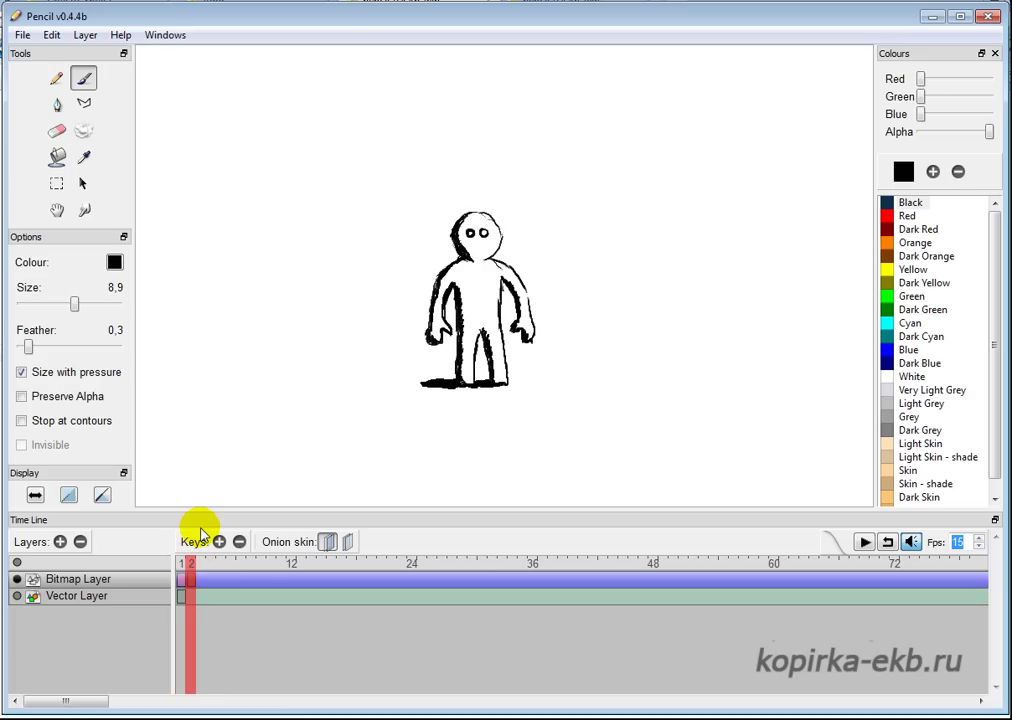
Step: Select the whole figure on frame 2, move it slightly straight down, and deselect it
left_click(57, 183)
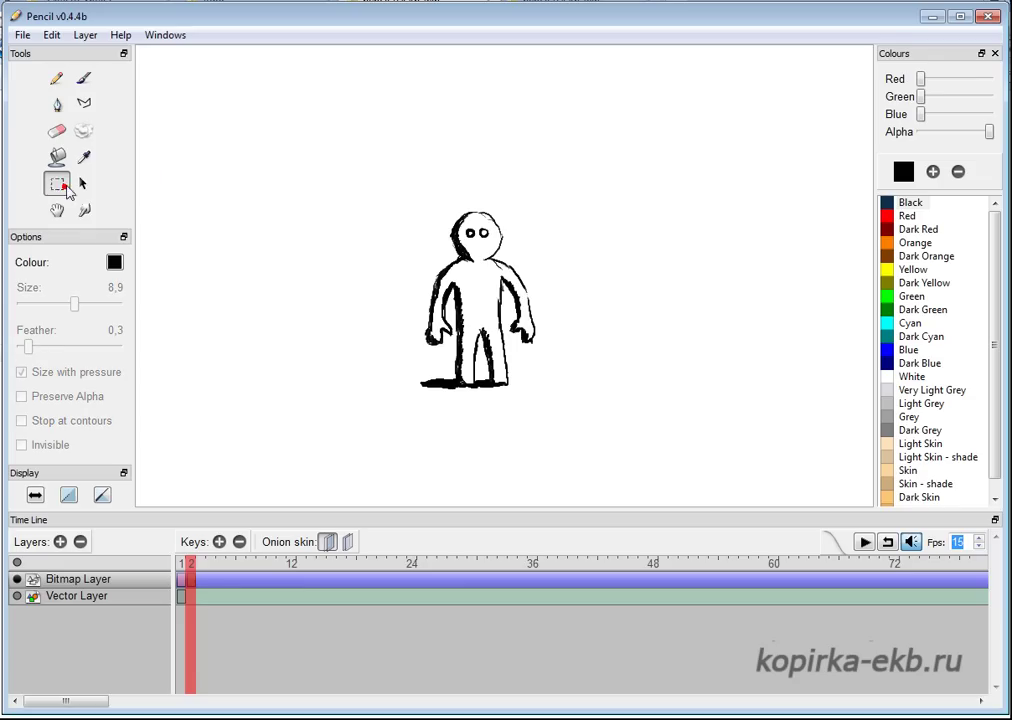
left_click_drag(384, 198, 566, 403)
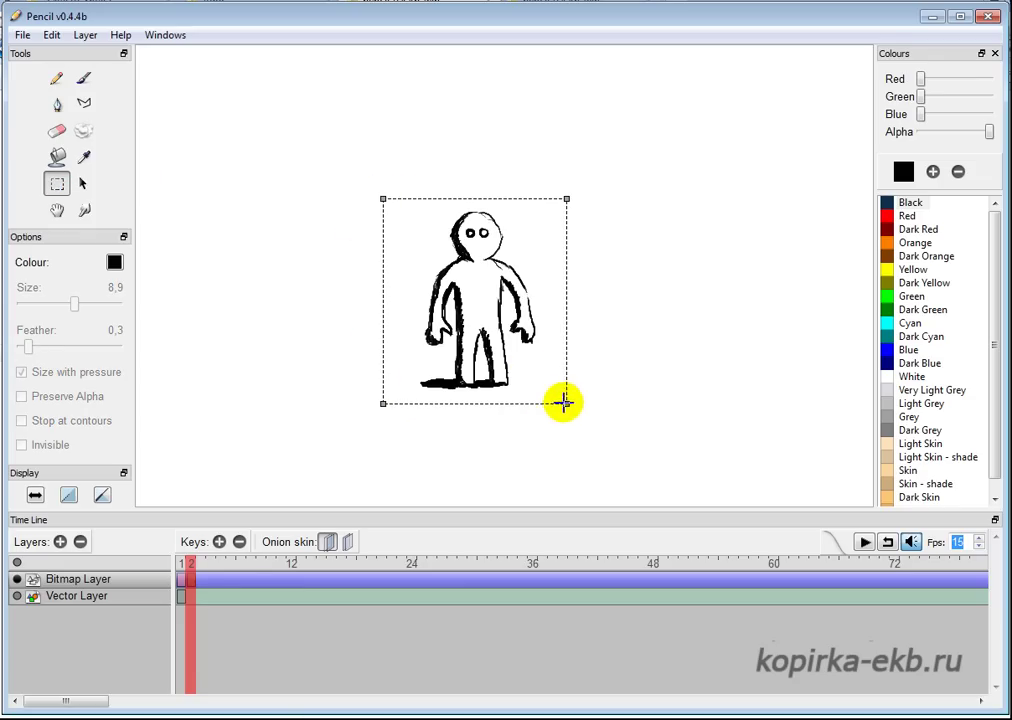
left_click(83, 184)
left_click_drag(466, 264, 480, 280)
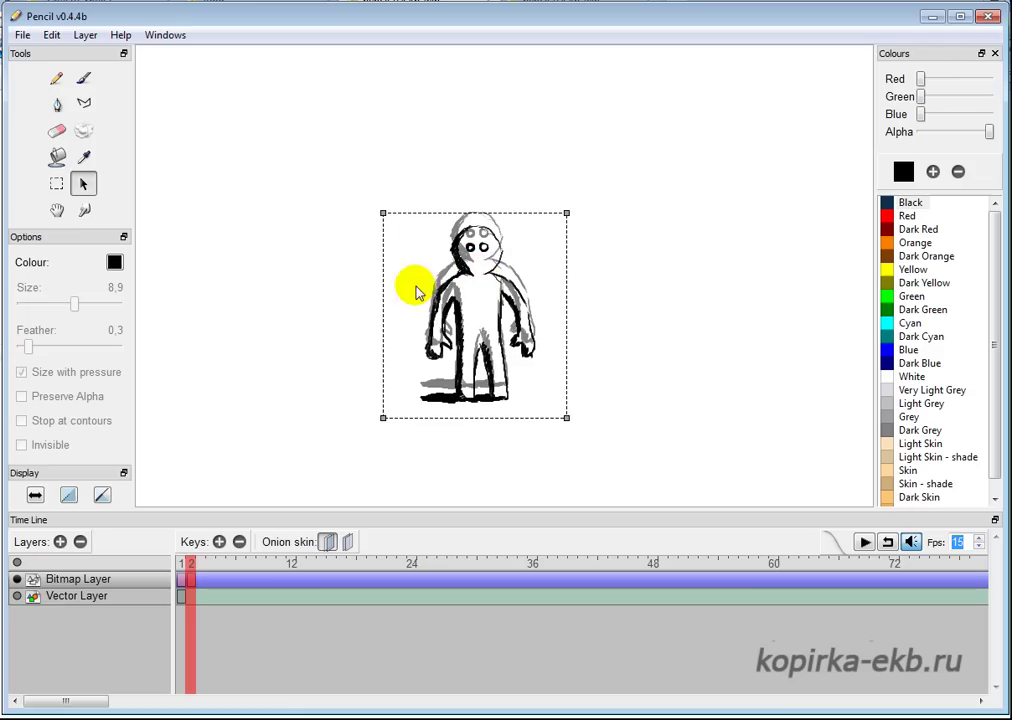
left_click(339, 301)
key("v")
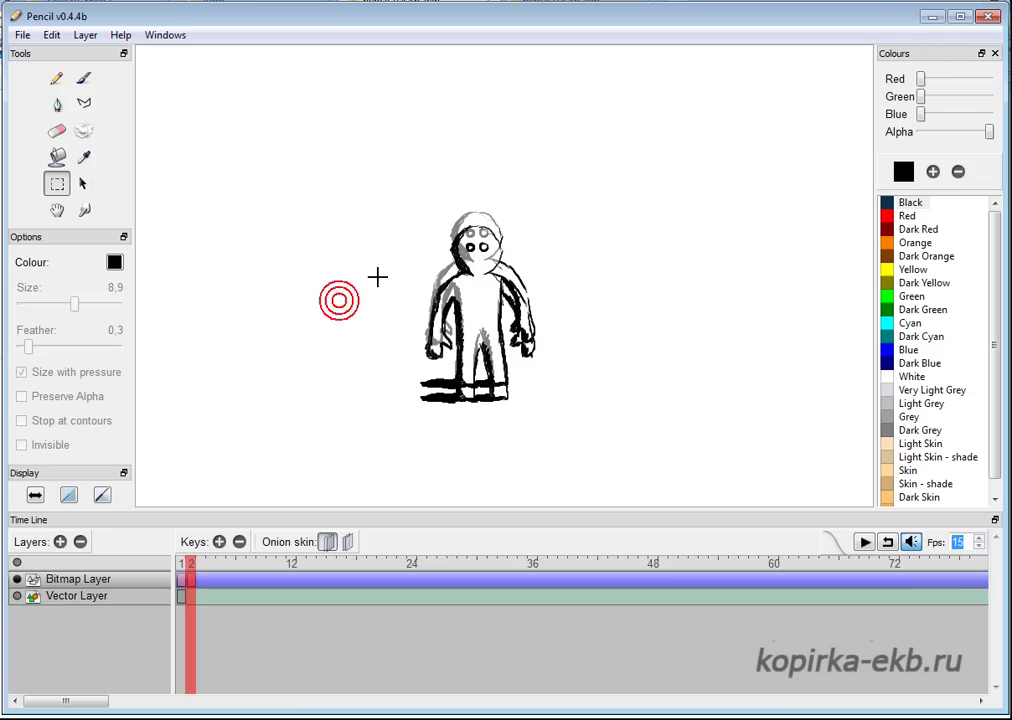
Step: Erase the arms, legs and ground shadow from the figure on frame 2, keeping its head and torso
left_click(56, 130)
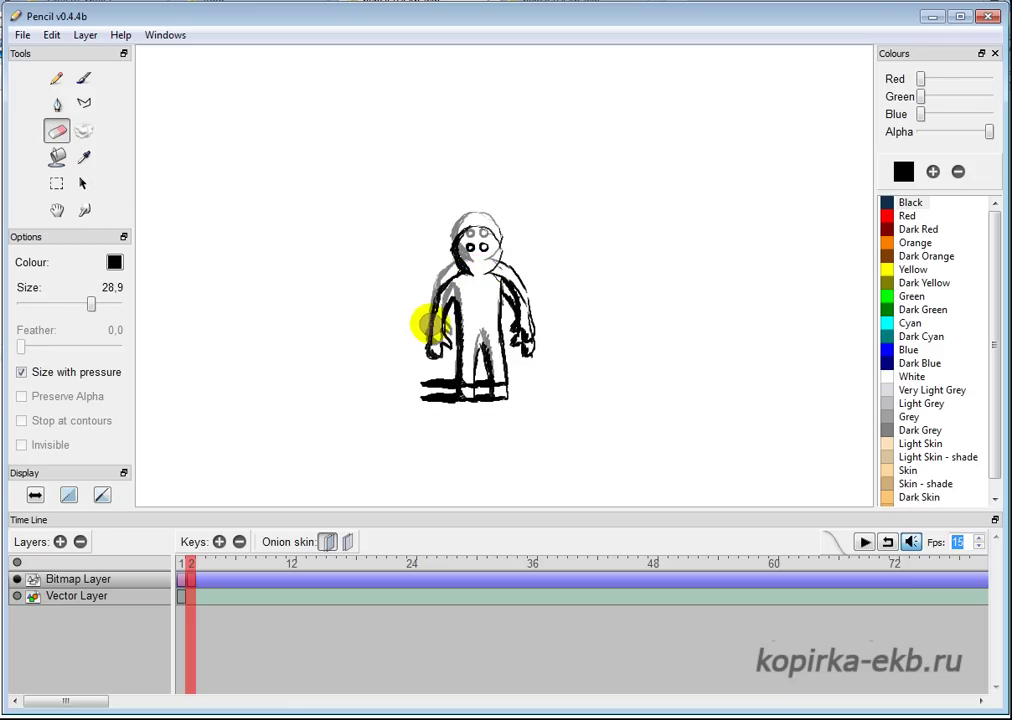
mouse_move(437, 294)
left_mouse_down()
mouse_move(429, 353)
mouse_move(439, 356)
mouse_move(443, 325)
mouse_move(444, 360)
mouse_move(447, 349)
mouse_move(415, 390)
mouse_move(512, 392)
mouse_move(466, 383)
mouse_move(501, 348)
mouse_move(461, 352)
mouse_move(499, 343)
mouse_move(489, 359)
mouse_move(518, 360)
mouse_move(482, 412)
mouse_move(491, 416)
mouse_move(436, 382)
mouse_move(419, 385)
mouse_move(521, 353)
mouse_move(531, 332)
mouse_move(522, 341)
mouse_move(520, 286)
mouse_move(501, 366)
left_mouse_up()
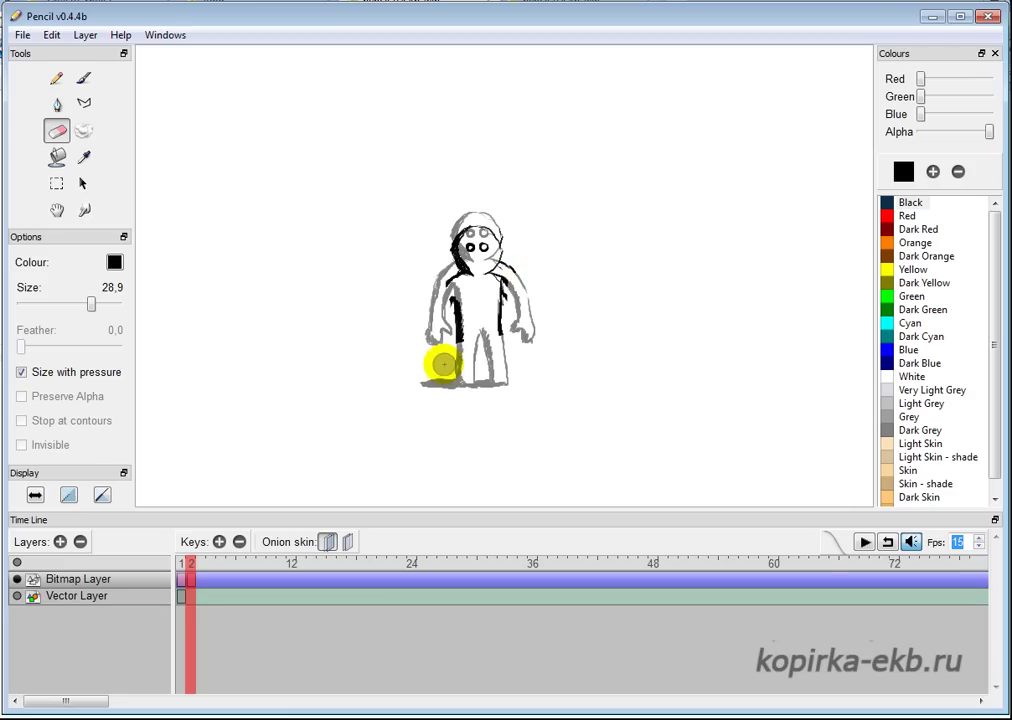
mouse_move(440, 361)
left_mouse_down()
mouse_move(547, 298)
mouse_move(428, 282)
left_mouse_up()
left_click(462, 348)
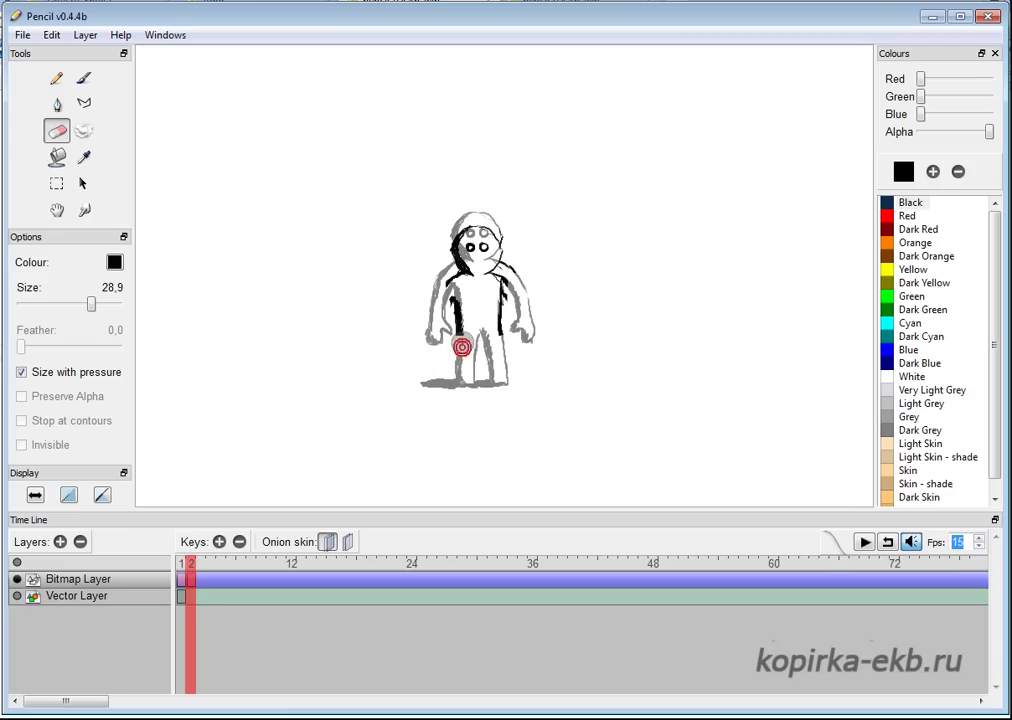
Step: Paint two new arms with hands on frame 2, bent and spread outward from the shoulders
left_click(83, 80)
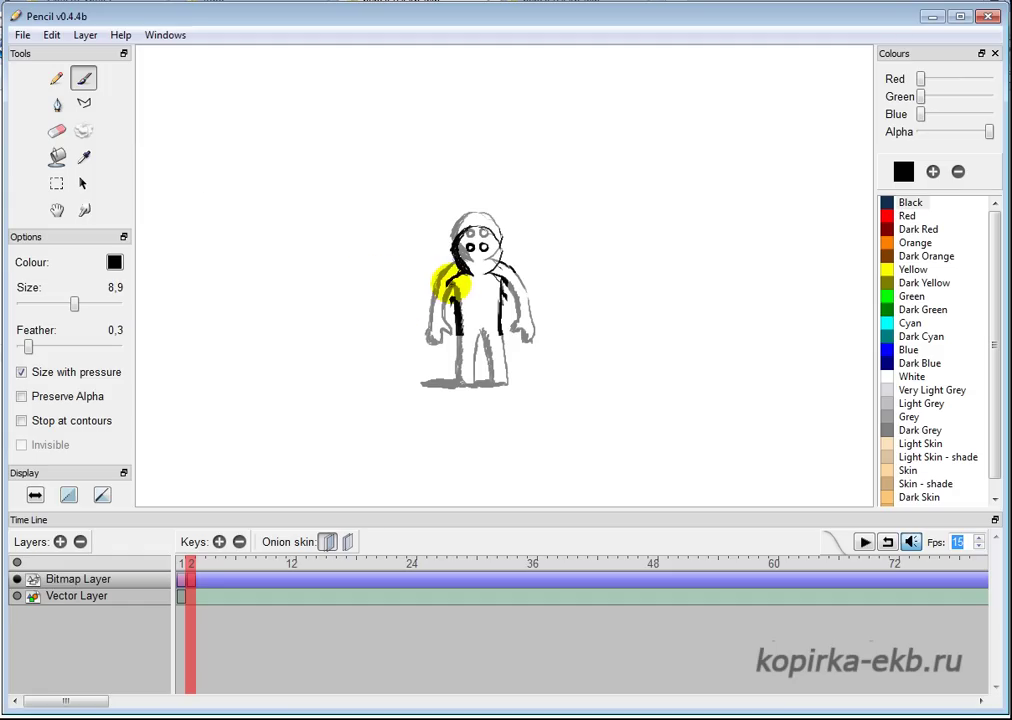
left_click_drag(447, 283, 446, 285)
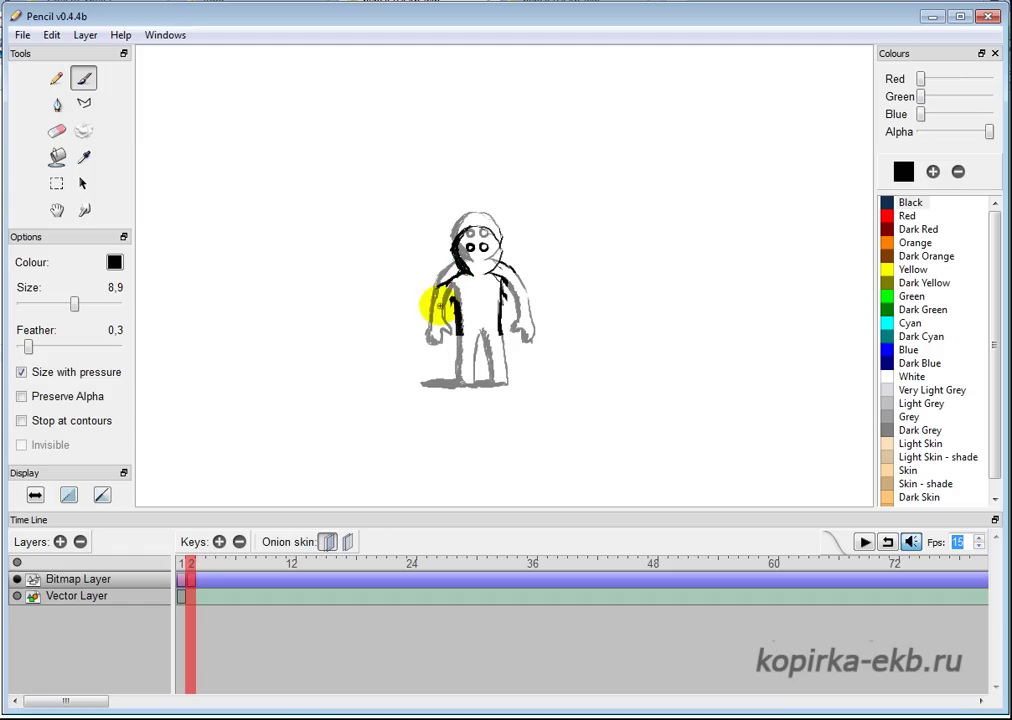
left_click(441, 297)
left_click_drag(449, 299, 438, 303)
left_click(501, 300)
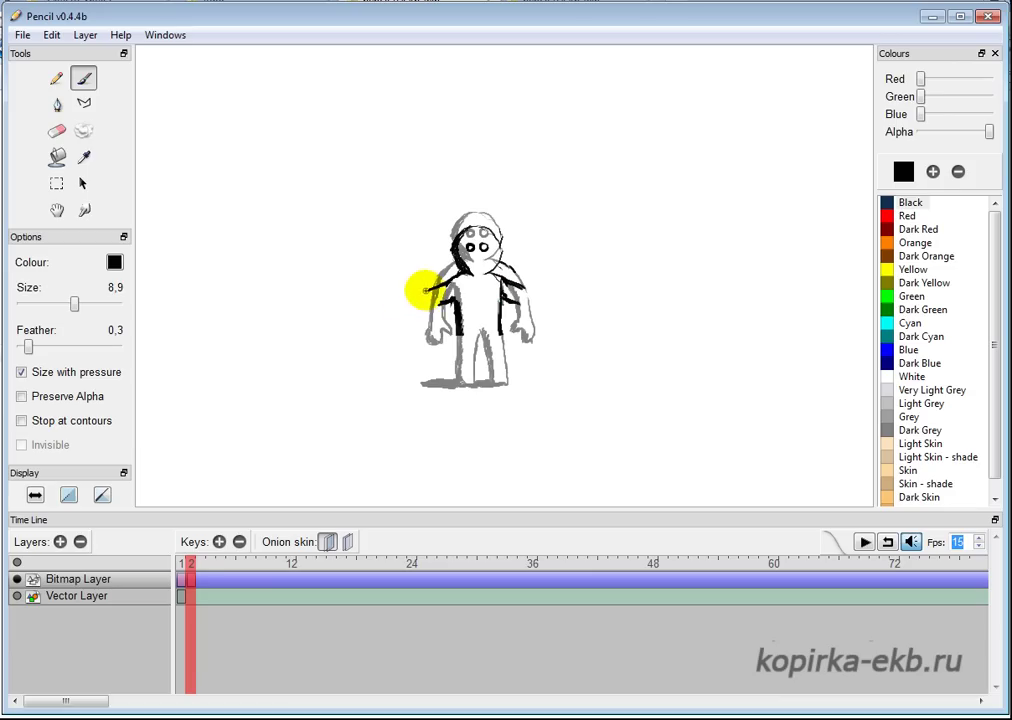
left_click(422, 292)
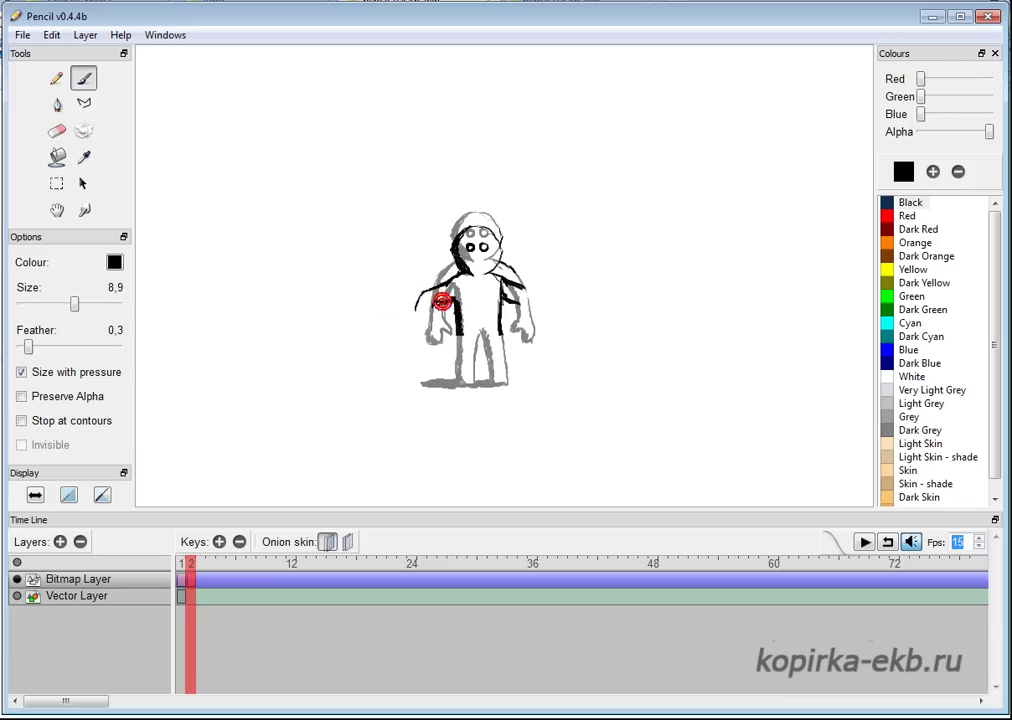
left_click_drag(442, 301, 434, 311)
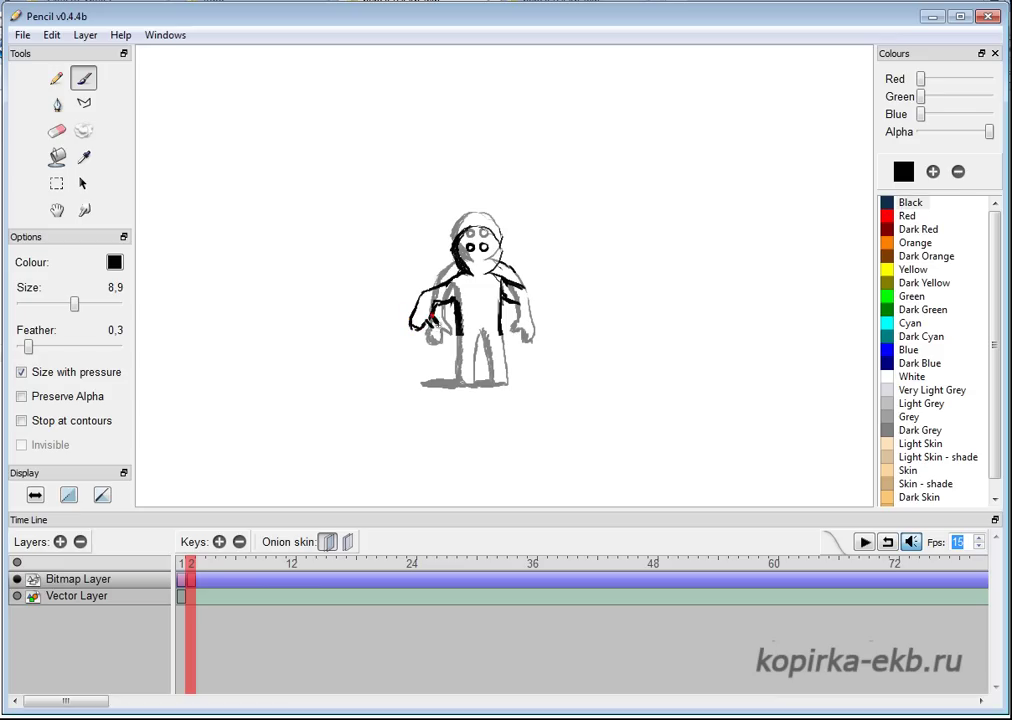
left_click(517, 303)
left_click_drag(552, 326, 536, 296)
Step: Paint two legs bent outward at the knees, with feet at the onion-skin figure's ground level, and touch up the neck
left_click(461, 332)
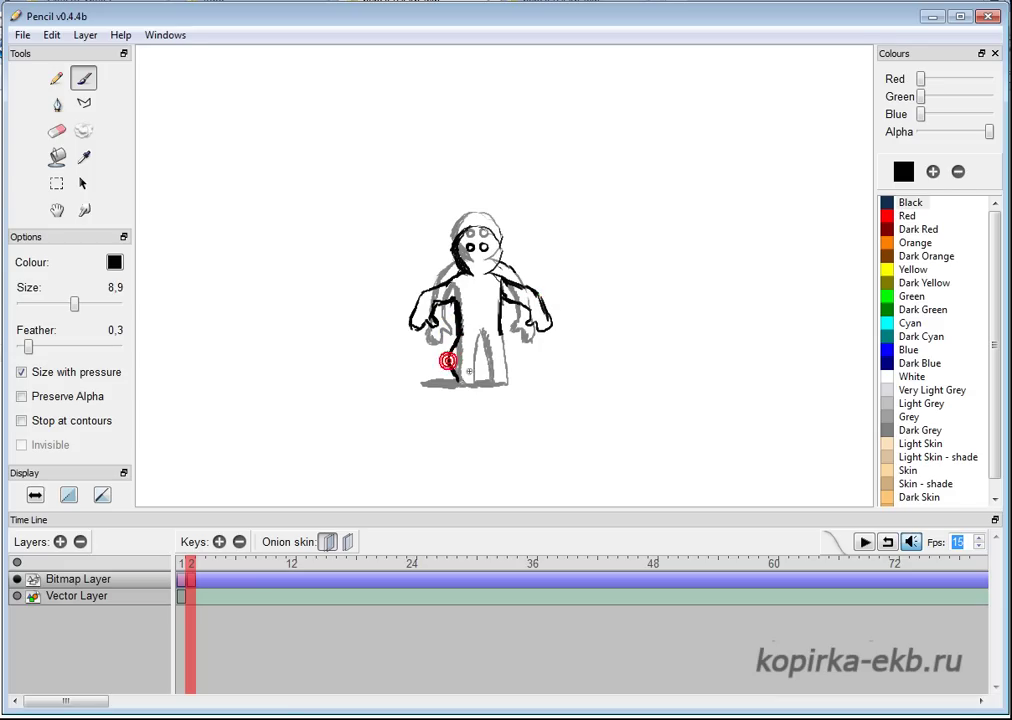
left_click_drag(468, 364, 458, 380)
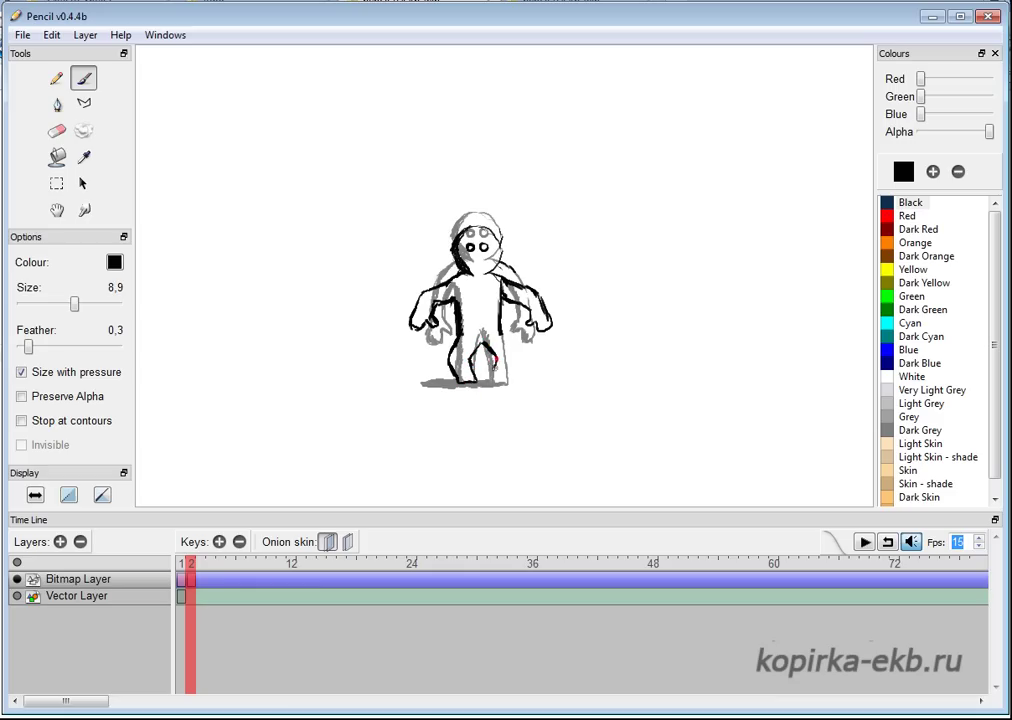
left_click_drag(496, 362, 494, 376)
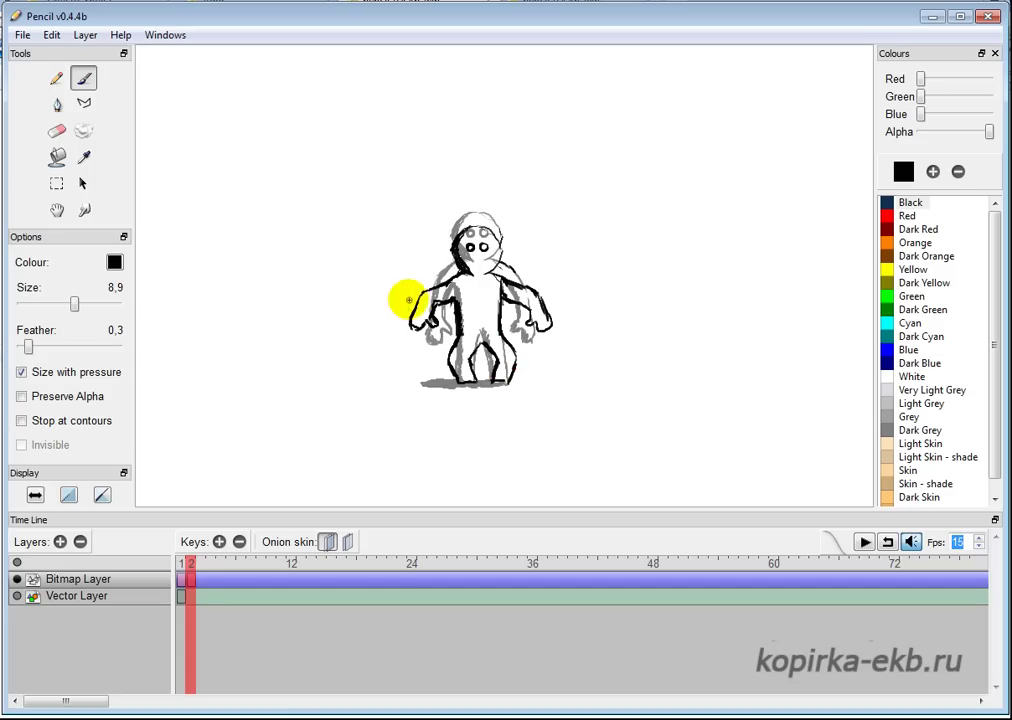
left_click(460, 273)
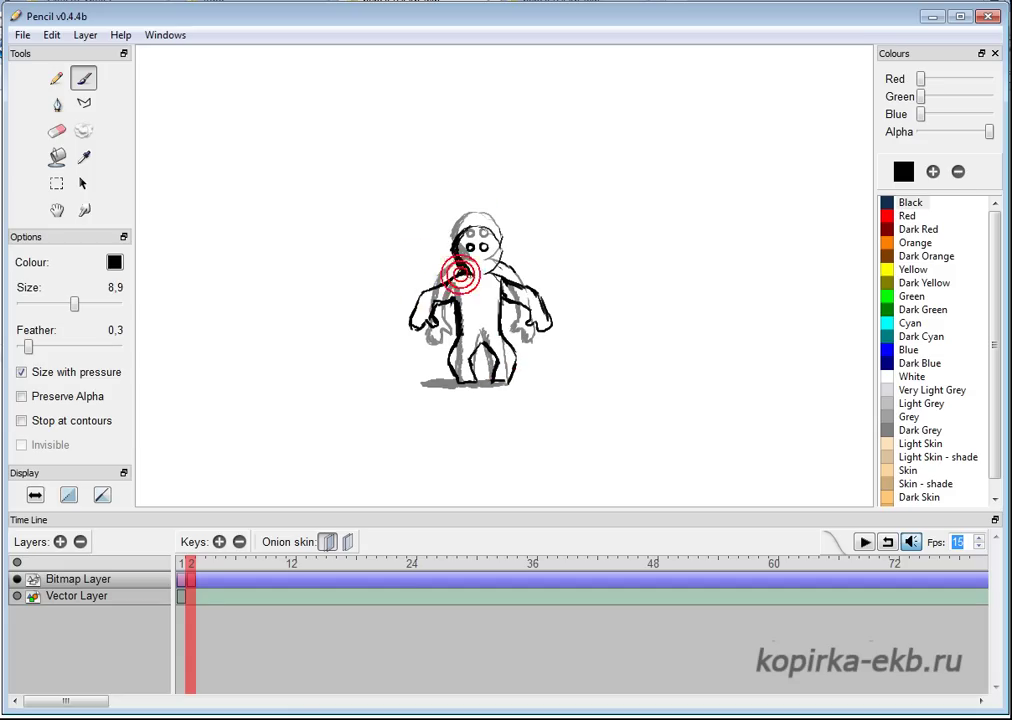
Step: Thicken the arm and leg outlines on frame 2 and paint a black ground shadow beneath the feet
mouse_move(460, 273)
left_mouse_down()
mouse_move(429, 294)
mouse_move(432, 285)
left_mouse_up()
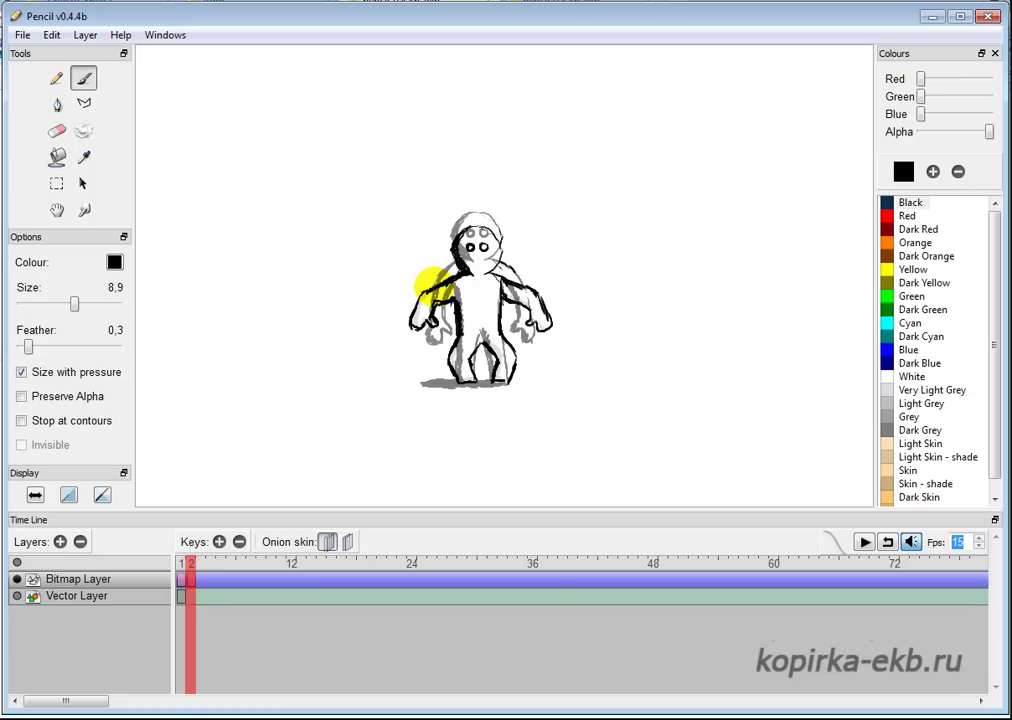
left_click(540, 327)
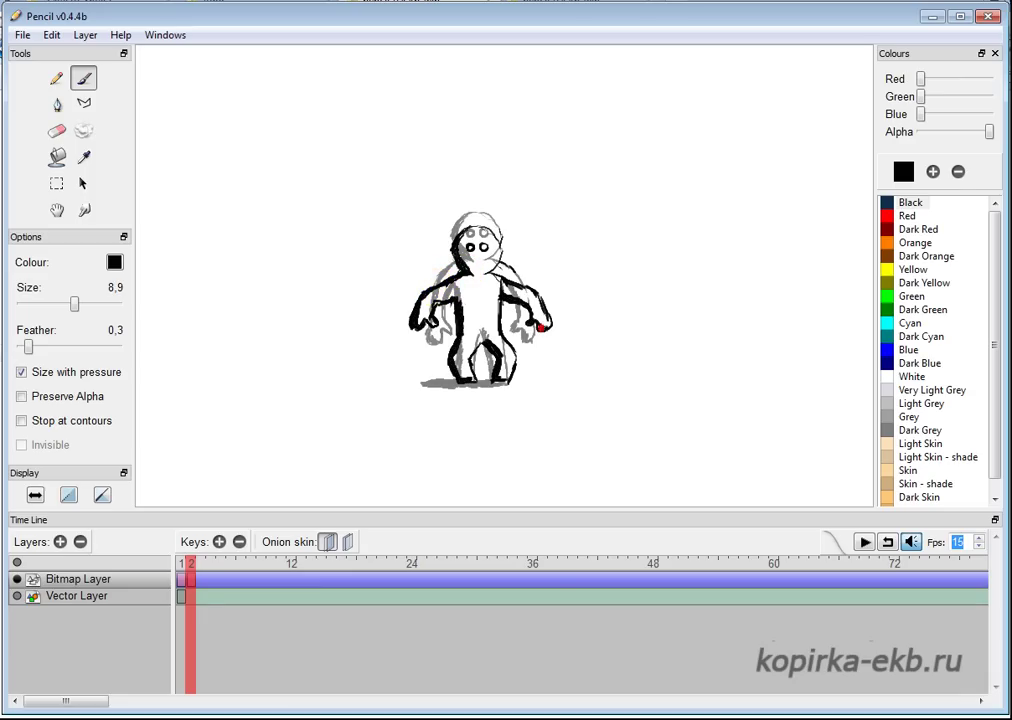
mouse_move(452, 382)
left_mouse_down()
mouse_move(422, 381)
mouse_move(497, 387)
mouse_move(475, 380)
left_mouse_up()
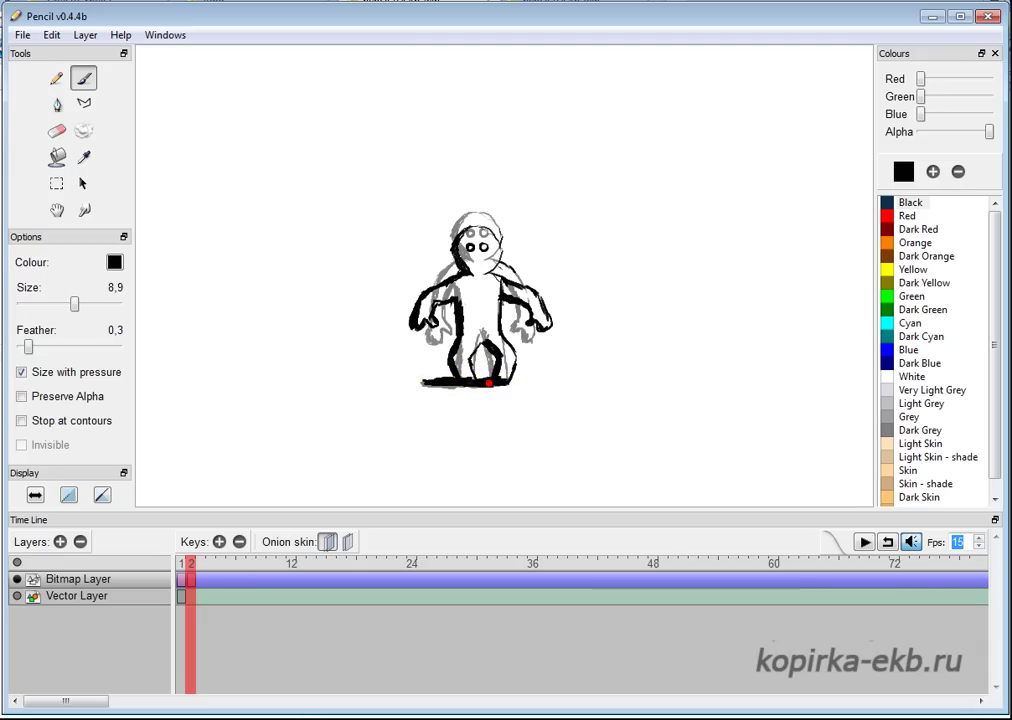
Step: Erase the head on frame 2 and repaint it as a round head with shaded edge and two ringed eyes
left_click(57, 130)
mouse_move(470, 221)
left_mouse_down()
mouse_move(451, 245)
mouse_move(462, 265)
mouse_move(490, 259)
mouse_move(497, 243)
mouse_move(497, 256)
mouse_move(463, 265)
mouse_move(490, 266)
mouse_move(488, 251)
mouse_move(503, 257)
mouse_move(474, 269)
left_mouse_up()
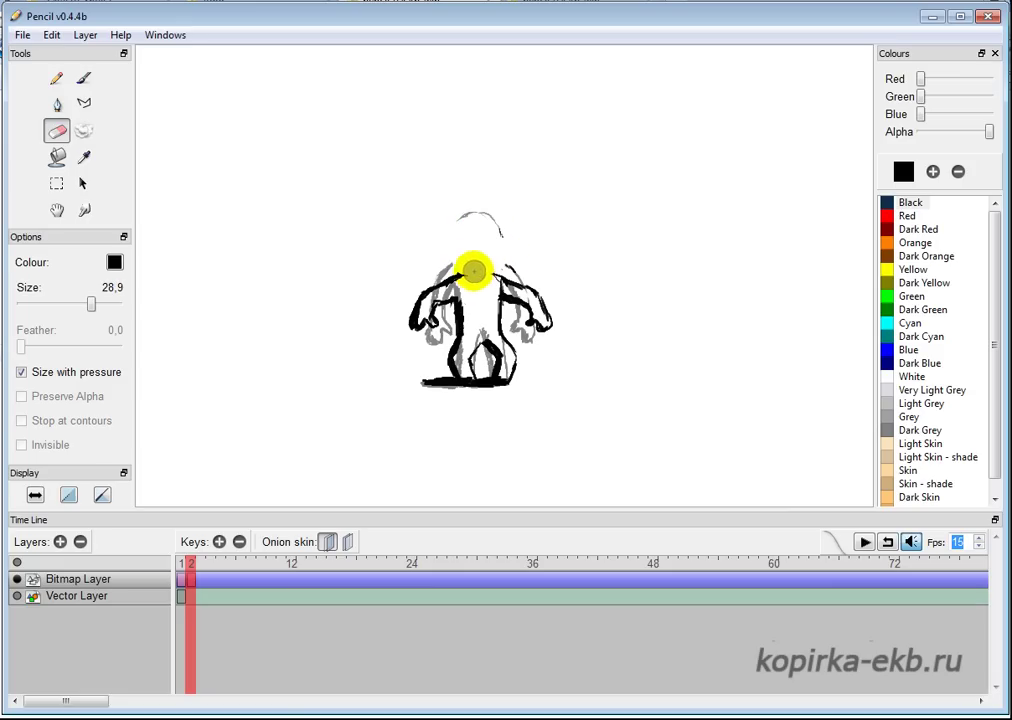
left_click(82, 82)
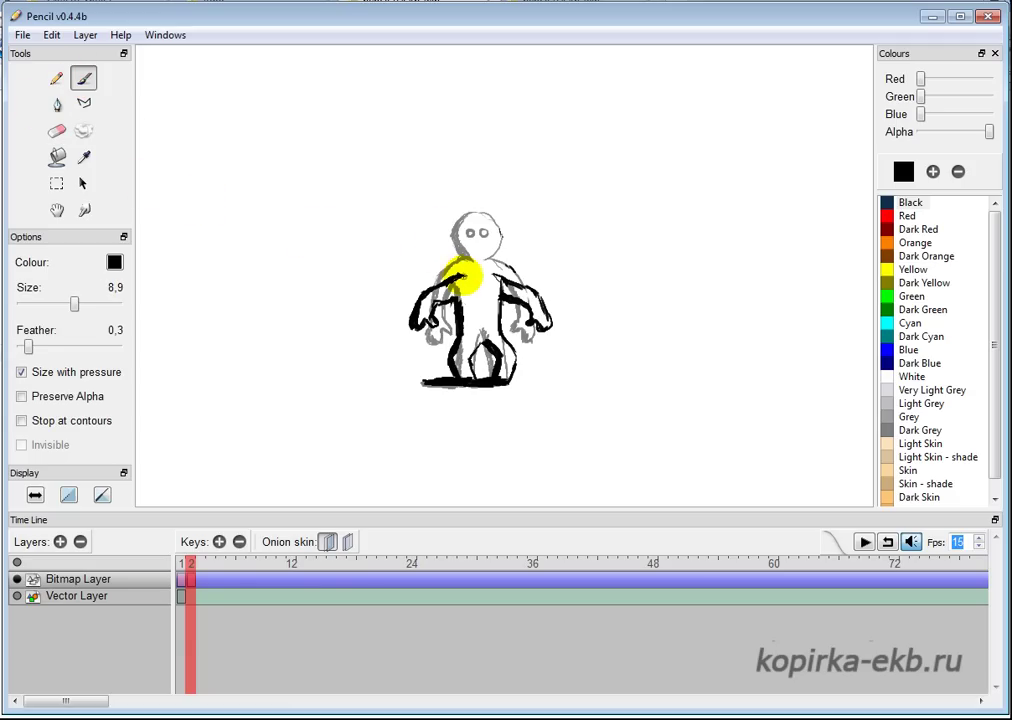
left_click_drag(461, 270, 465, 274)
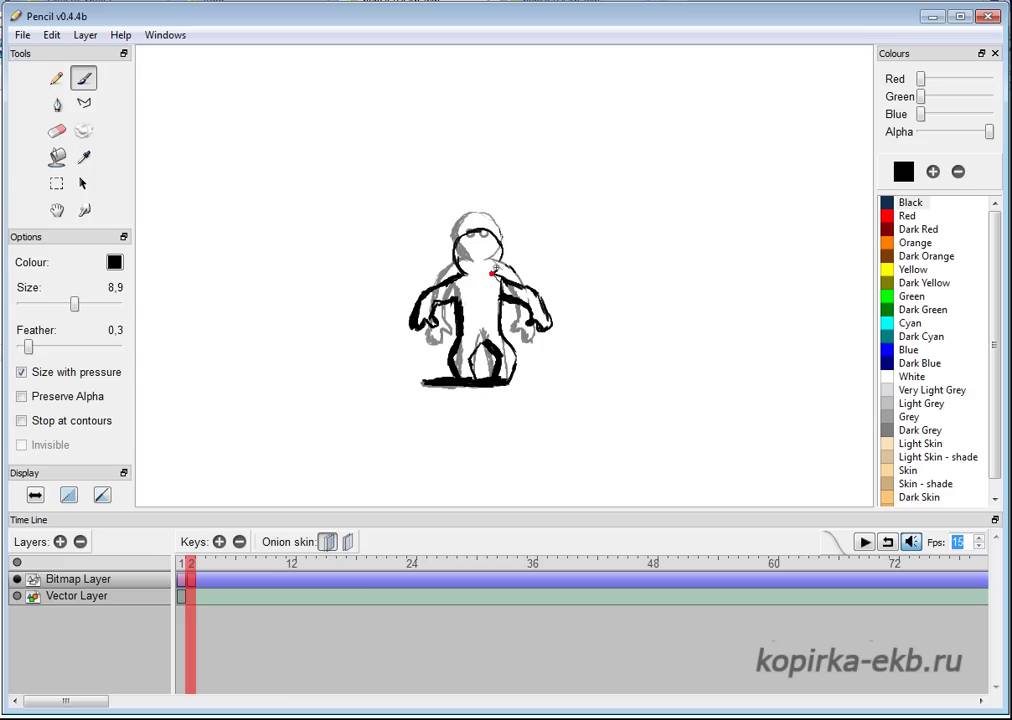
left_click(473, 245)
left_click_drag(472, 248, 474, 247)
left_click_drag(484, 246, 482, 250)
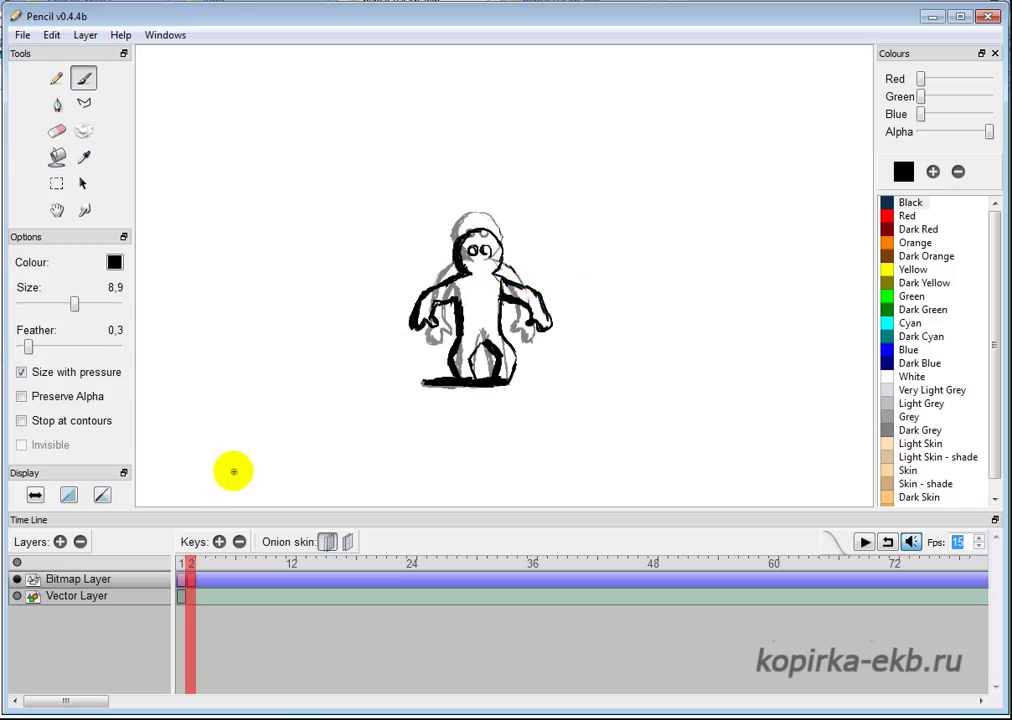
Step: Add a key at frame 3, and erase the stray marks beside frame 2's head and shoulder with onion skin off
left_click(219, 542)
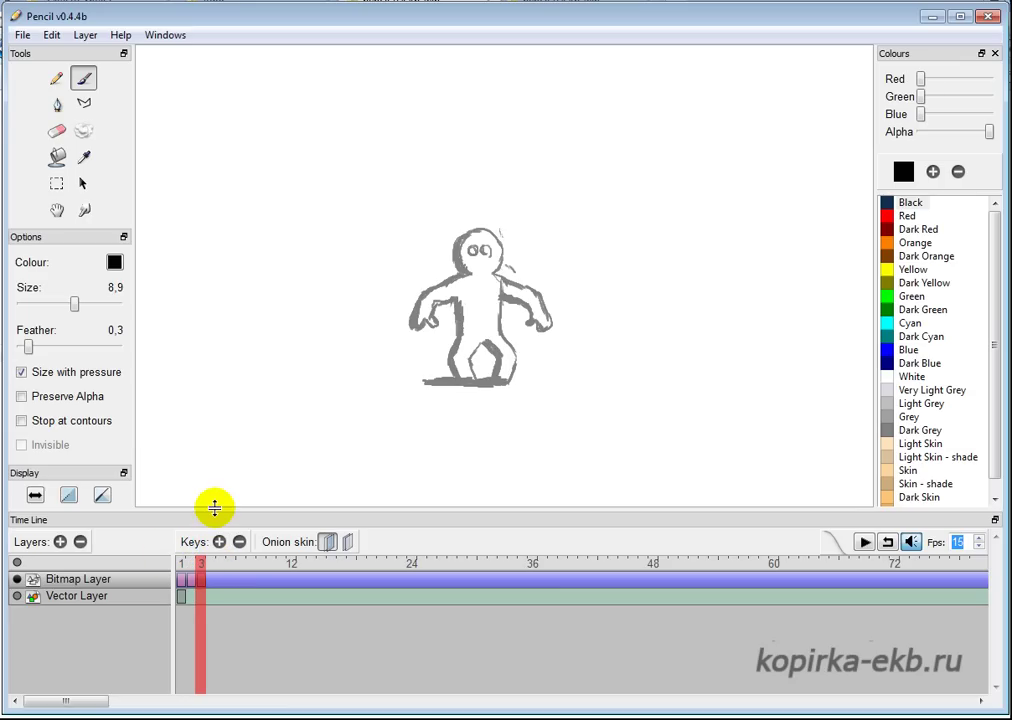
left_click(191, 563)
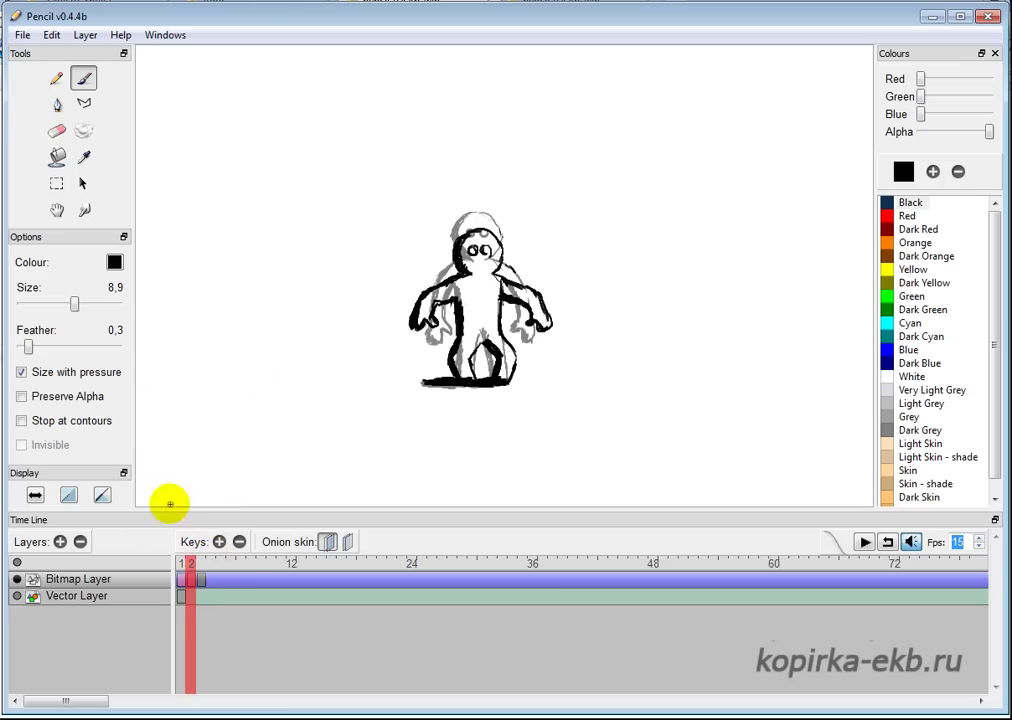
left_click(327, 541)
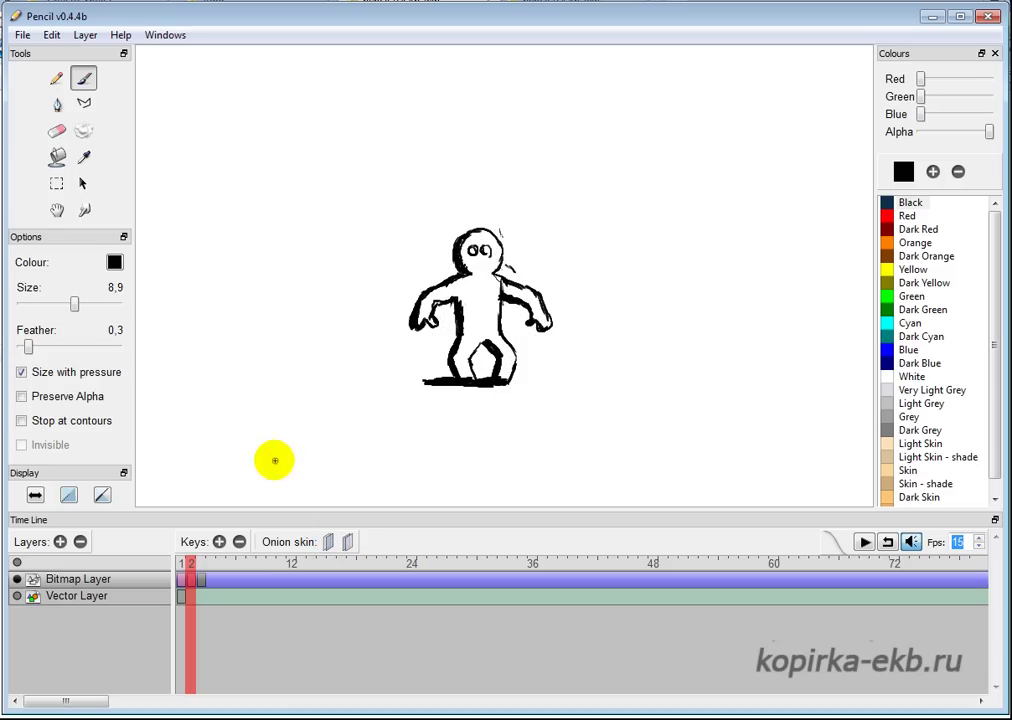
left_click(57, 133)
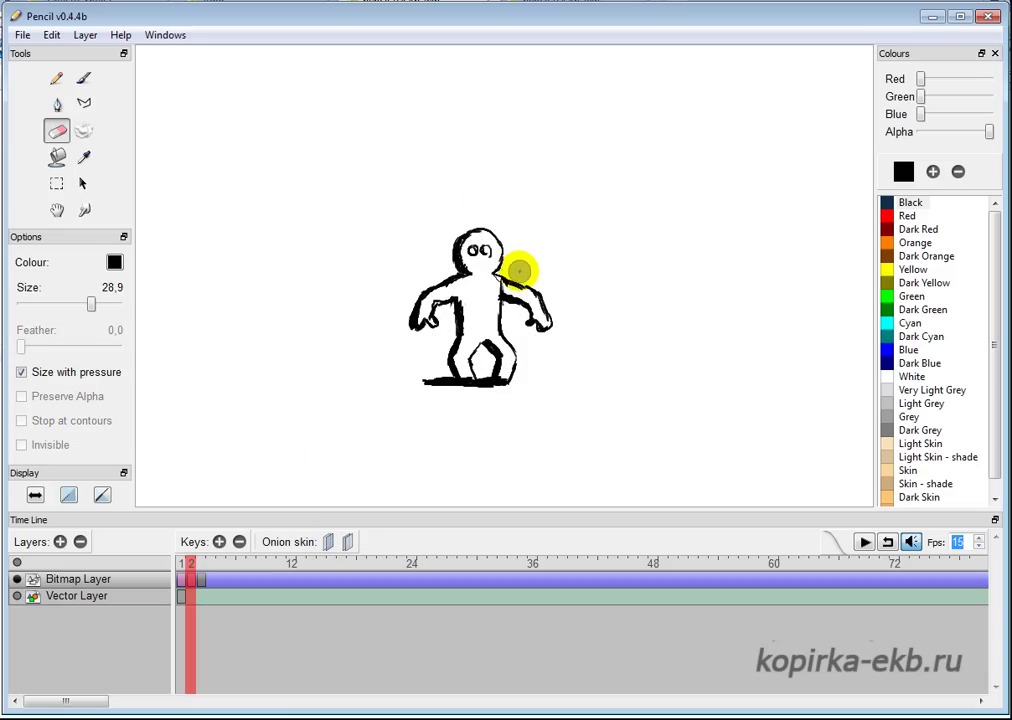
Step: Turn the previous-frame onion skin back on, review frames 3 and 1, and return to frame 3
left_click(327, 541)
left_click(202, 563)
left_click(202, 563)
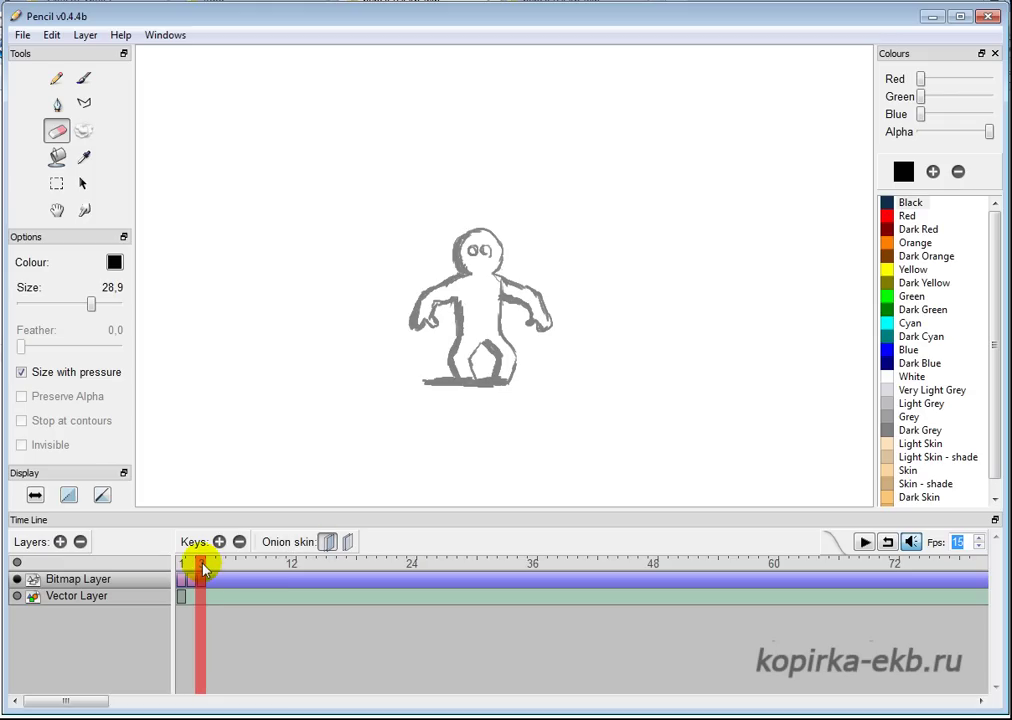
left_click(184, 566)
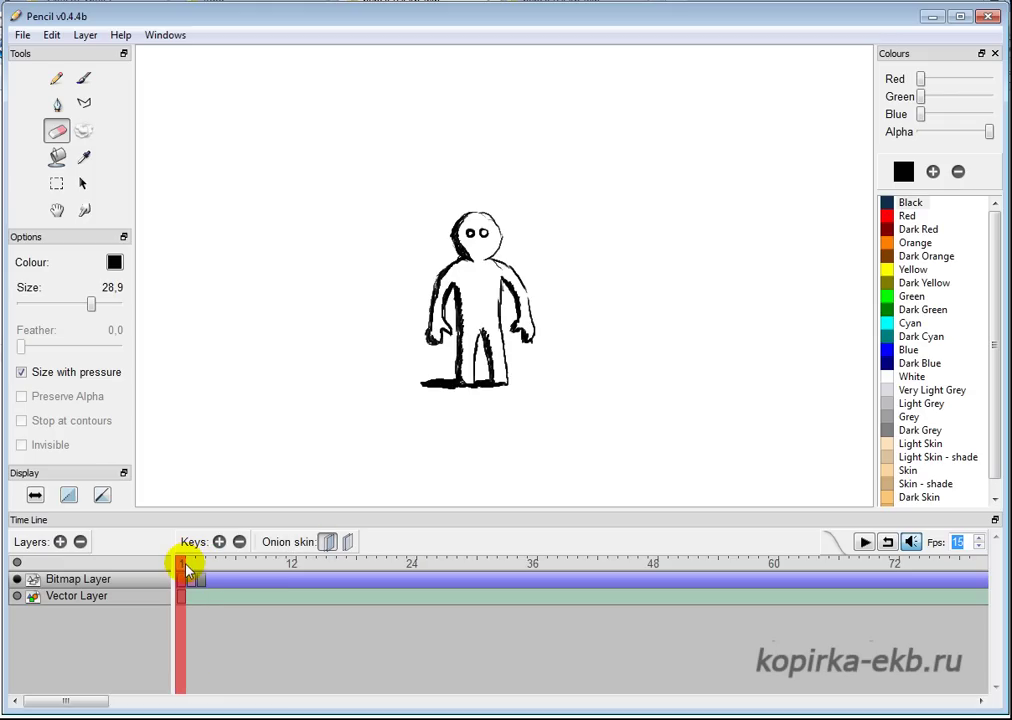
left_click(201, 565)
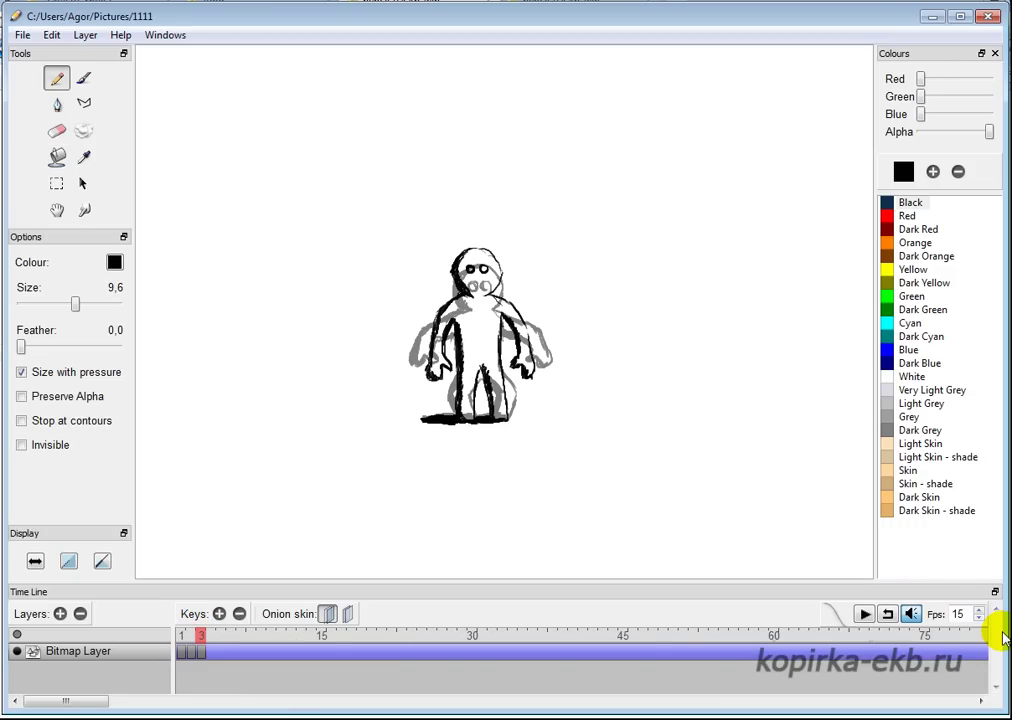
Step: Add a key at frame 4 and brush a head with two eyes slightly higher than the onion-skin head
left_click(220, 614)
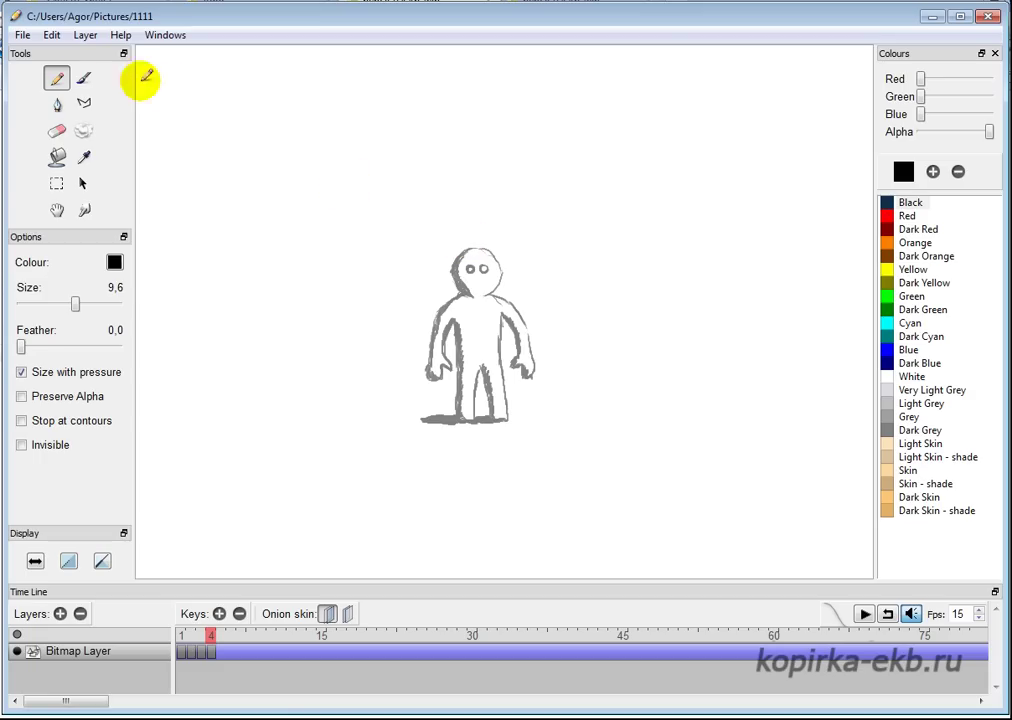
left_click(84, 78)
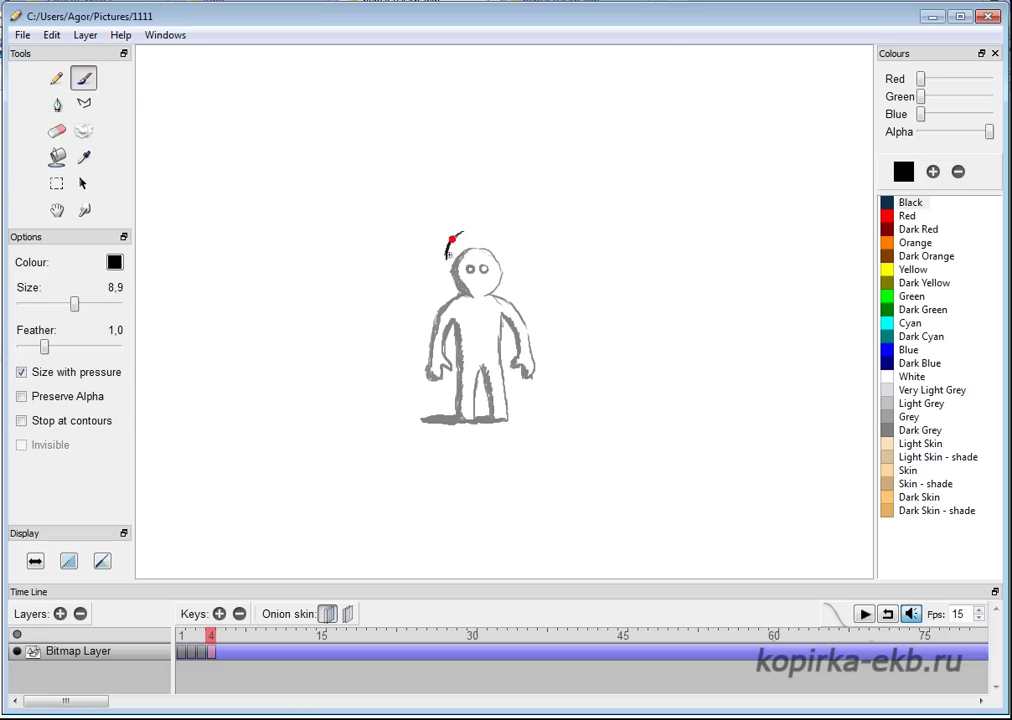
left_click_drag(447, 250, 457, 237)
left_click_drag(499, 266, 455, 270)
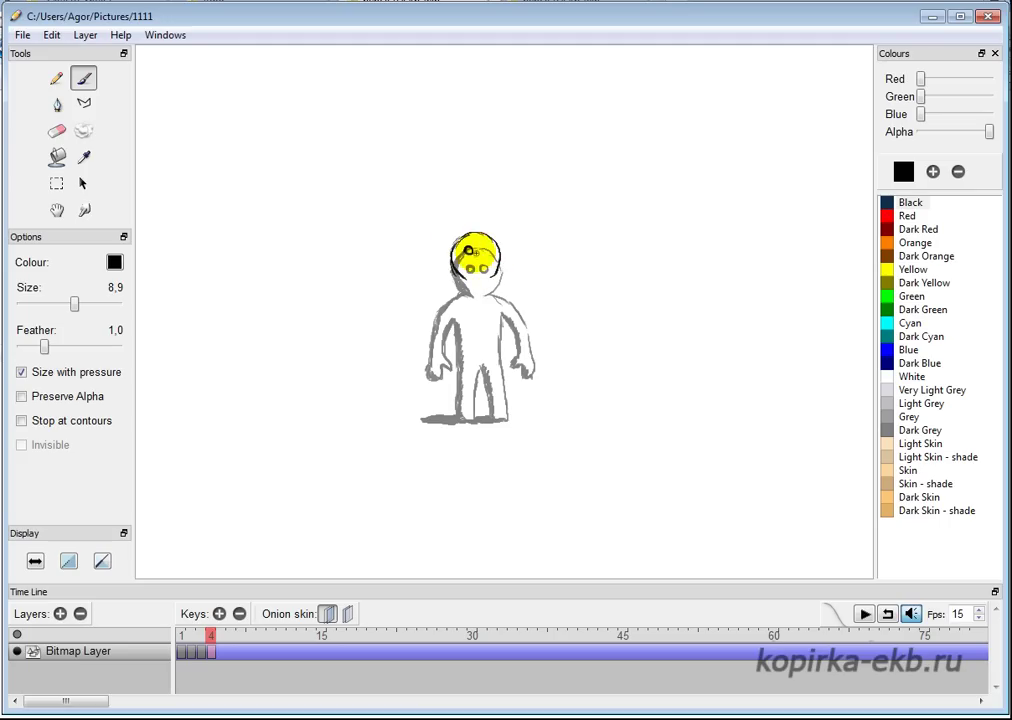
left_click(481, 247)
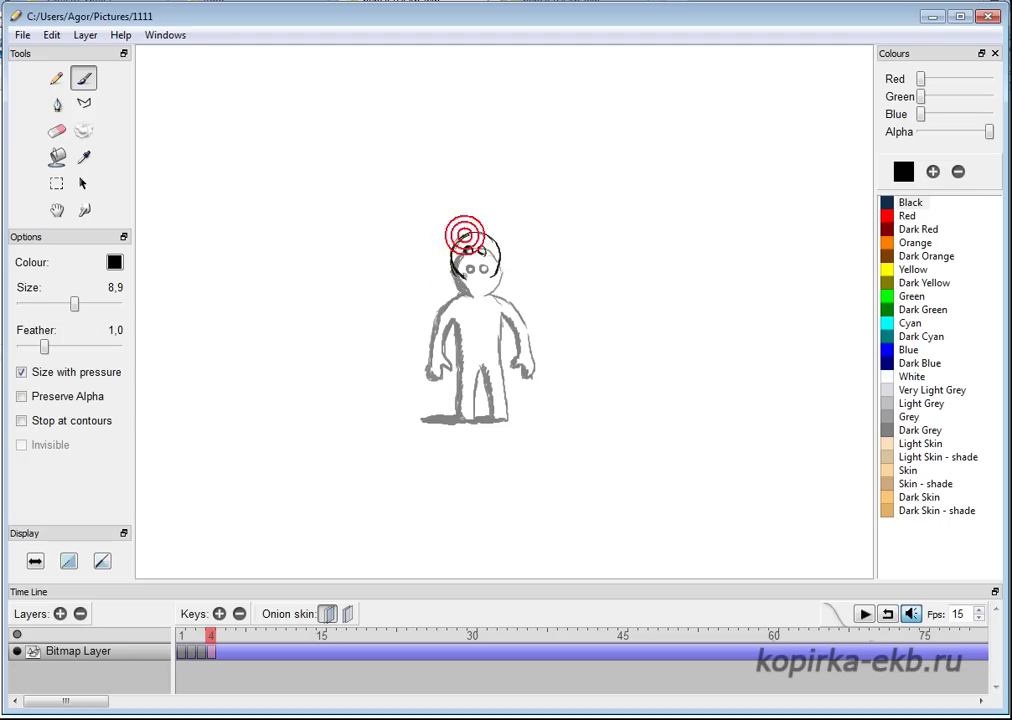
left_click(458, 274)
left_click(457, 277)
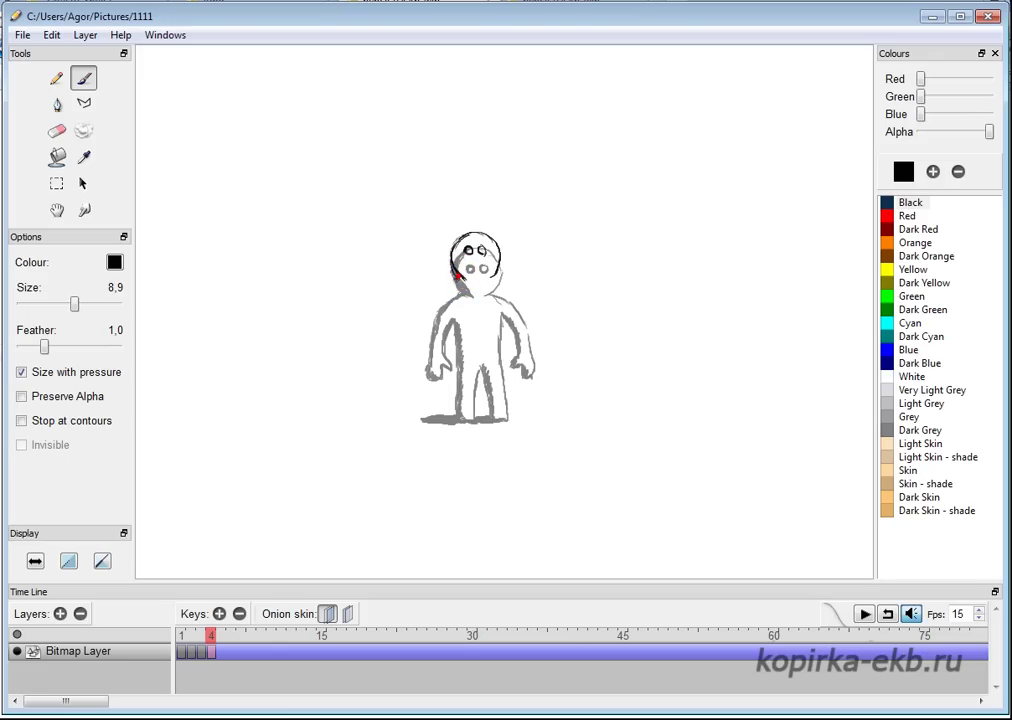
Step: Paint the shoulders, torso sides and two arms hanging close to the body on frame 4
left_click_drag(462, 276, 453, 291)
left_click(494, 275)
left_click(459, 297)
left_click_drag(460, 333, 461, 343)
left_click_drag(497, 297, 498, 331)
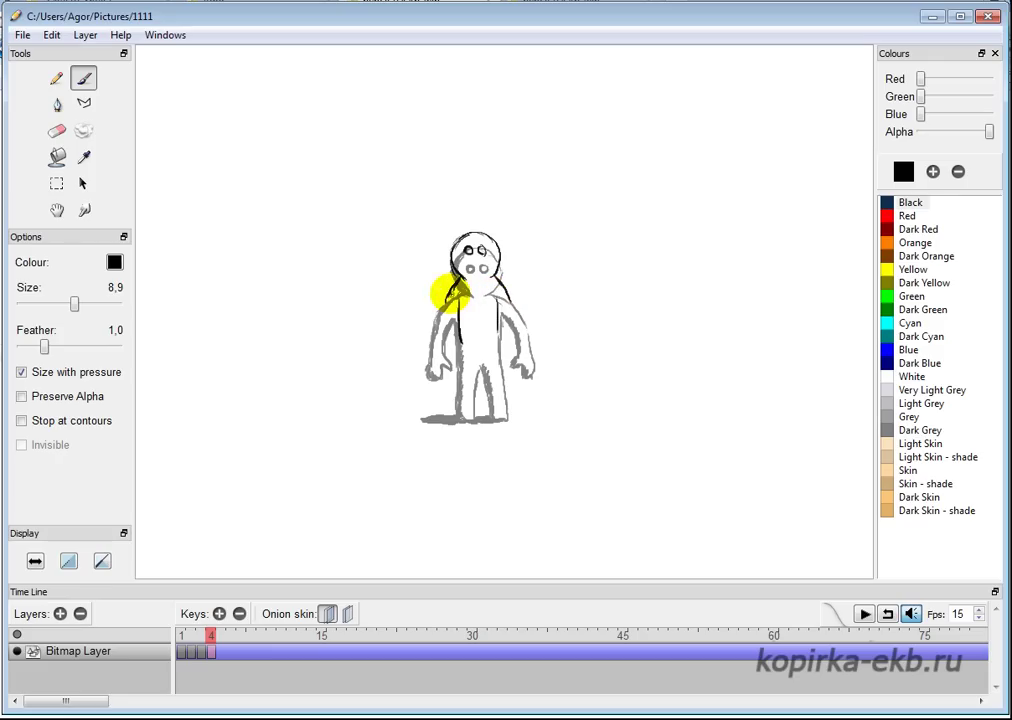
left_click_drag(447, 301, 448, 331)
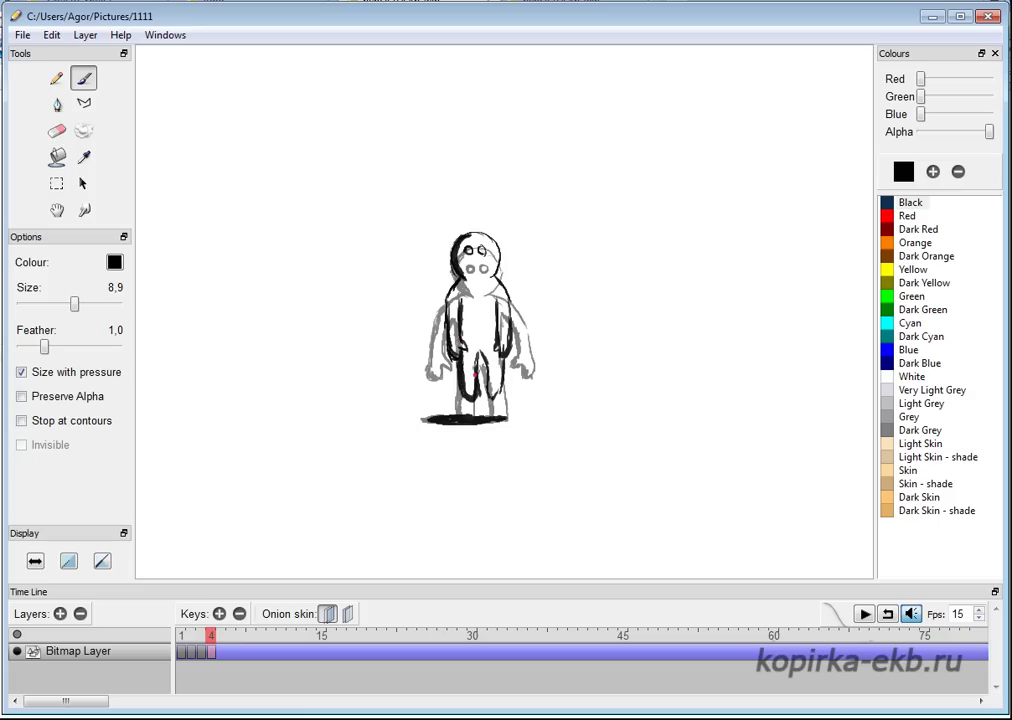
Step: Paint two legs raised off the ground on frame 4, with a shadow below and short motion lines beside the feet
left_click_drag(475, 372, 484, 359)
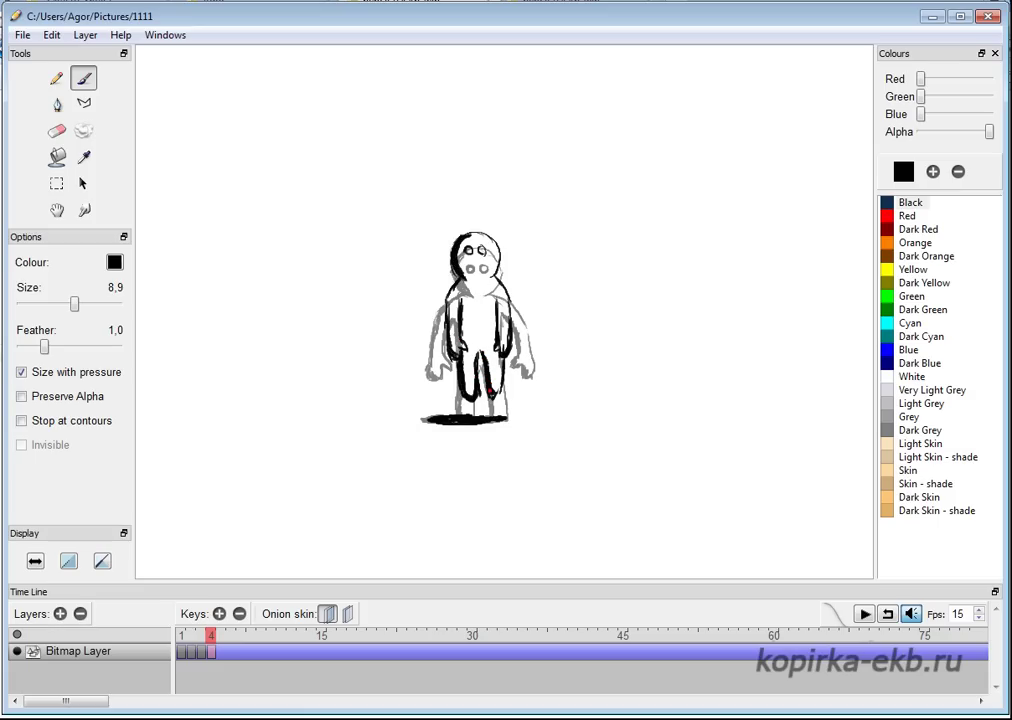
left_click(455, 404)
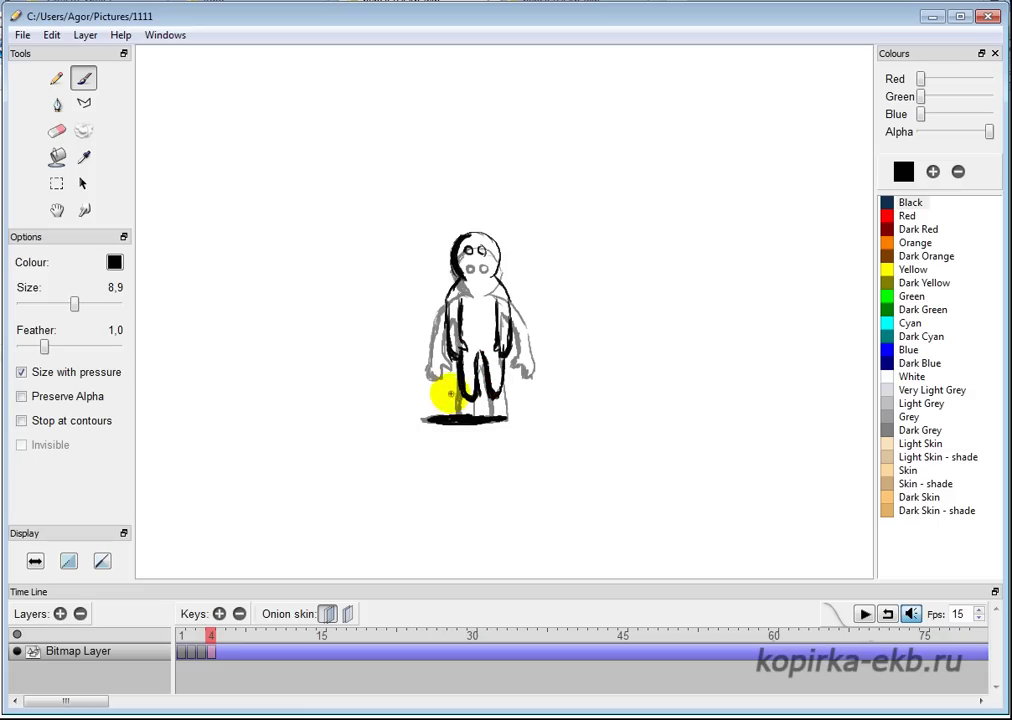
left_click(508, 404)
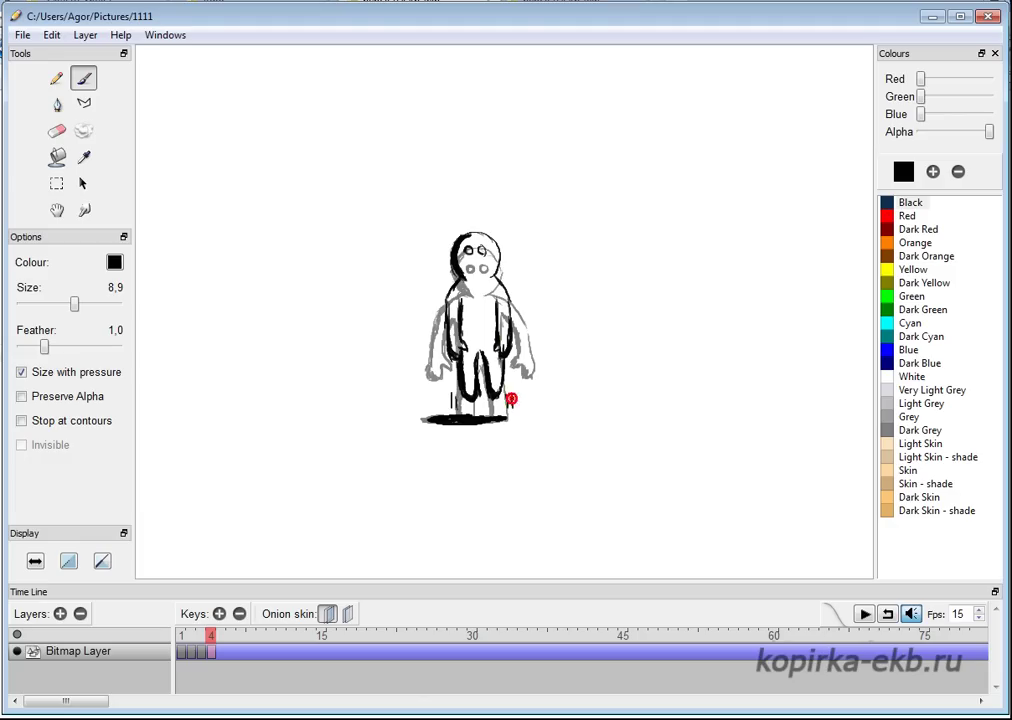
left_click(471, 327)
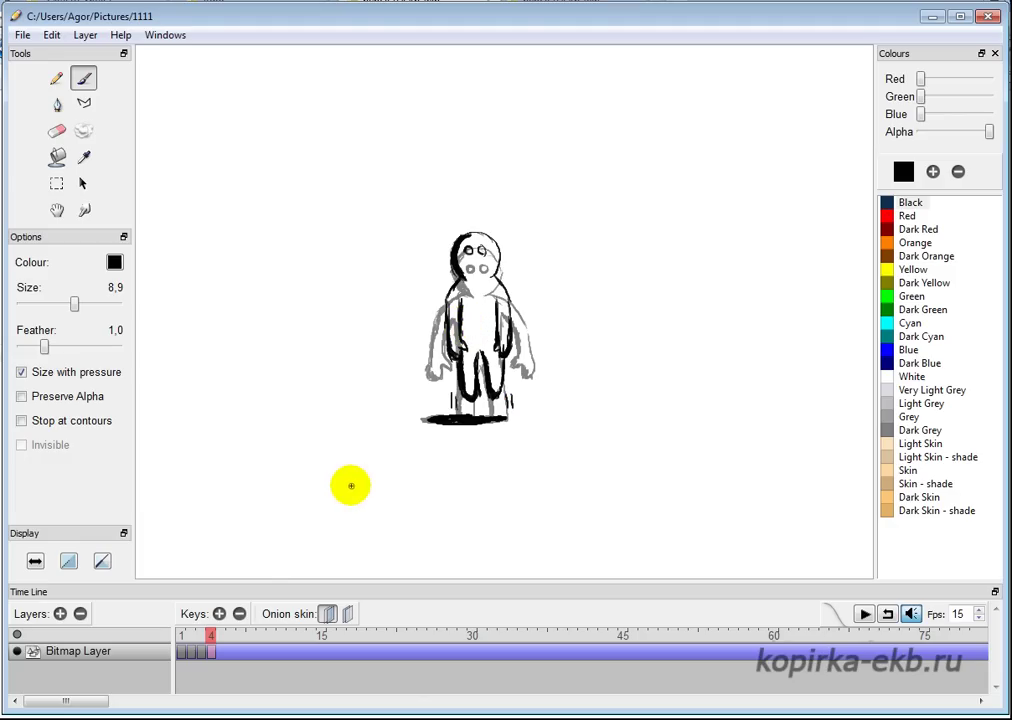
Step: Add a key at frame 5, then play the animation looped with onion skin off and stop the looping
left_click(219, 614)
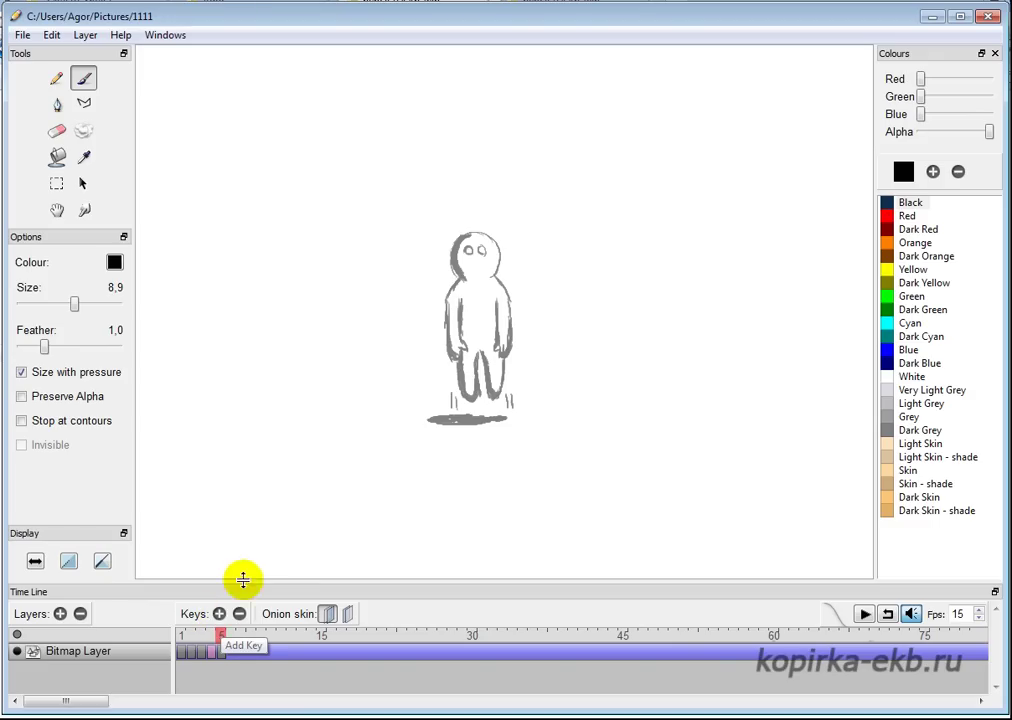
left_click(864, 614)
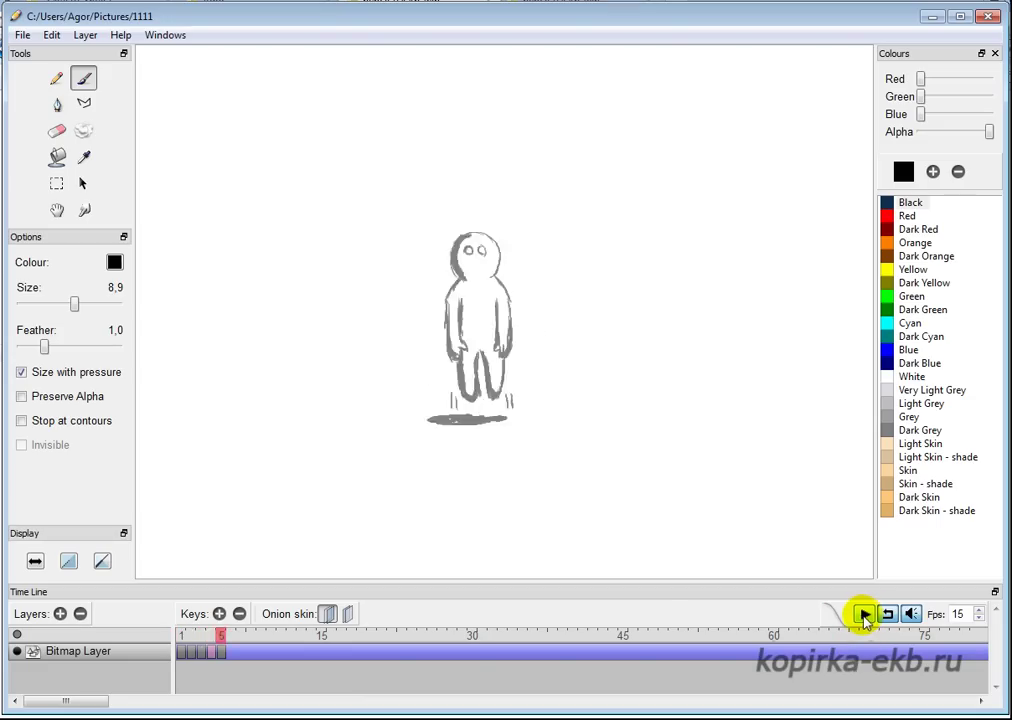
left_click(327, 613)
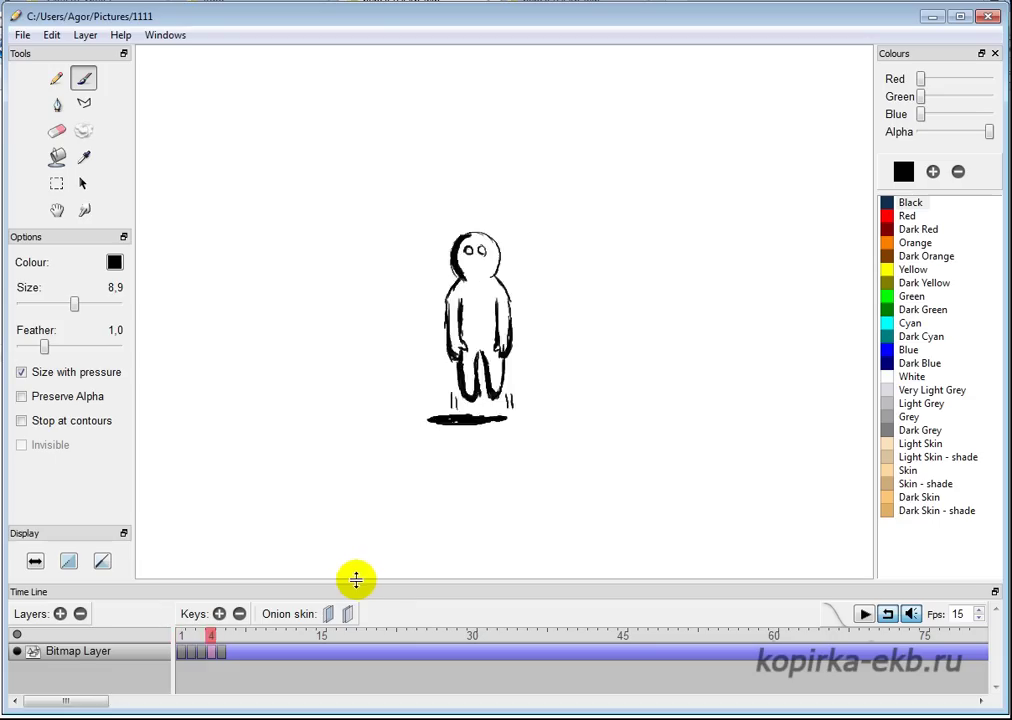
left_click(888, 613)
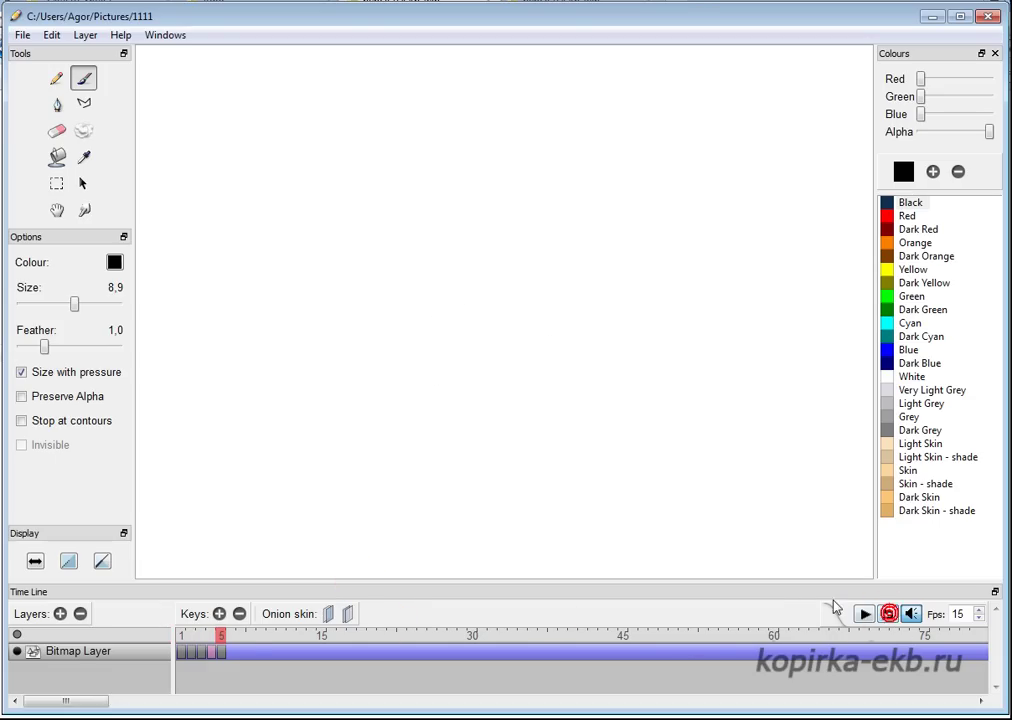
Step: Compare frames 1 and 2, then erase the stray line at frame 2's shoulder with a 0,5 eraser
left_click(183, 636)
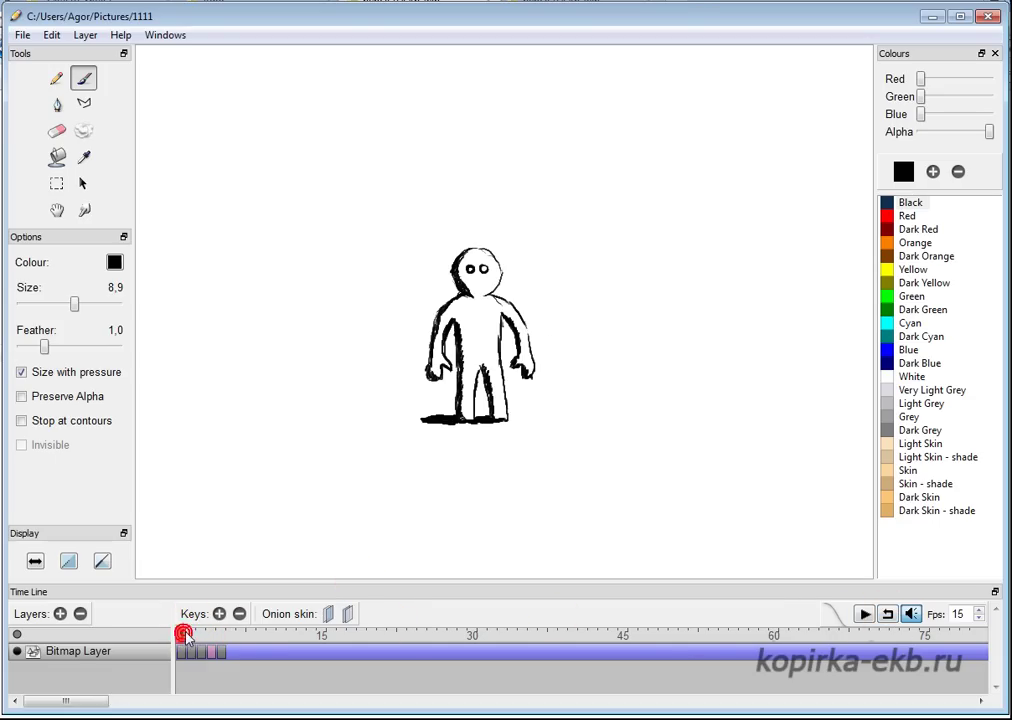
left_click(191, 636)
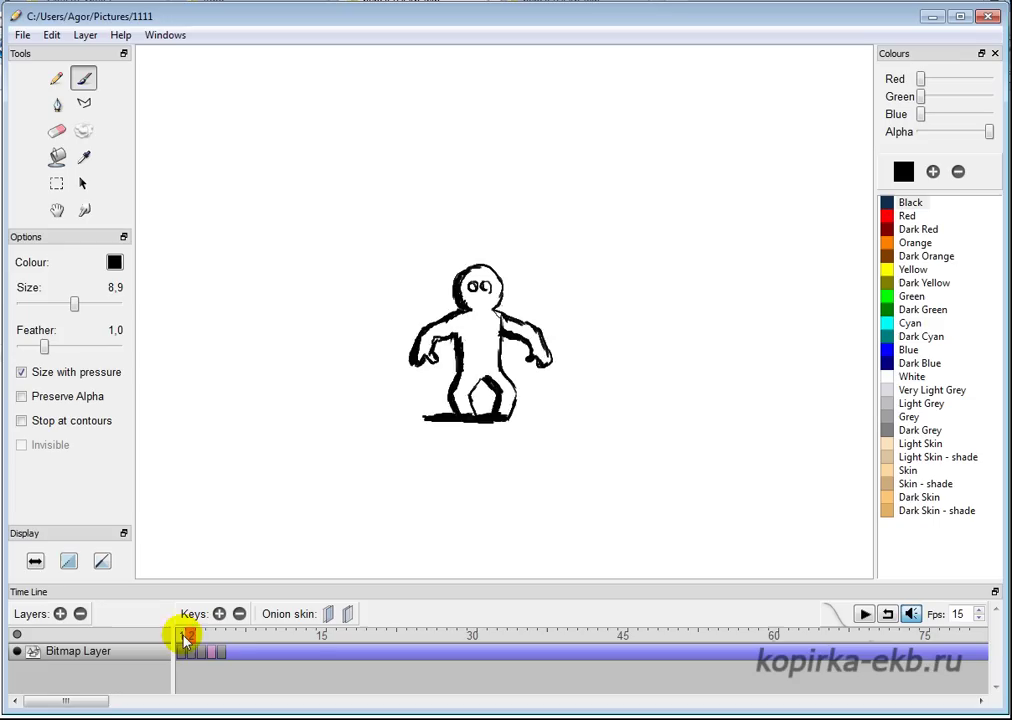
left_click(183, 636)
left_click(190, 636)
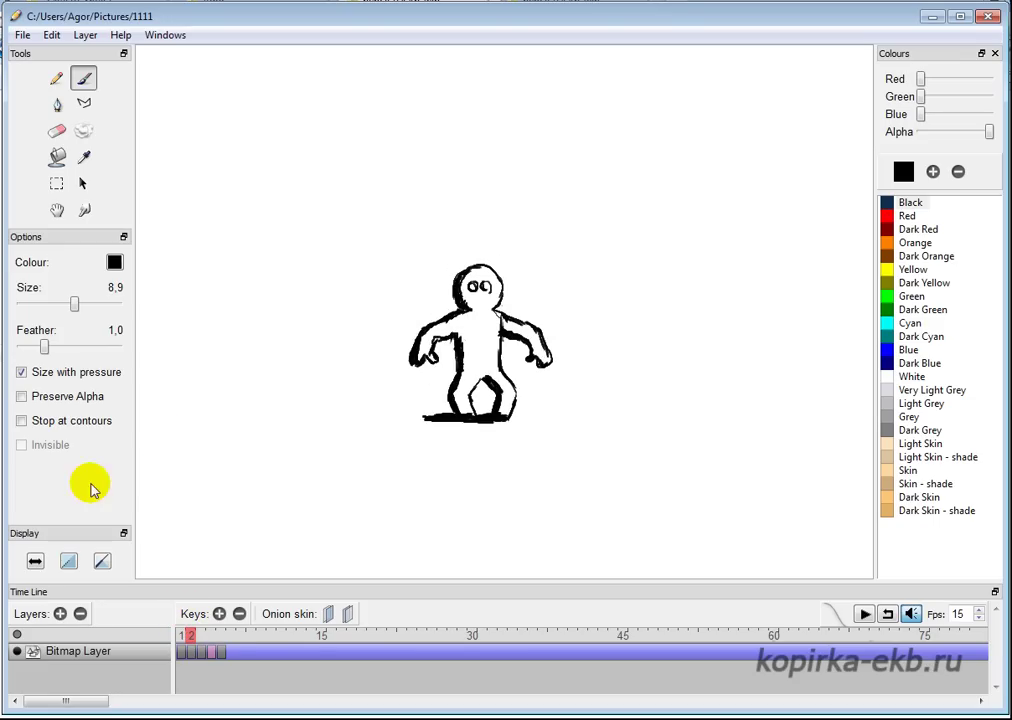
left_click(56, 131)
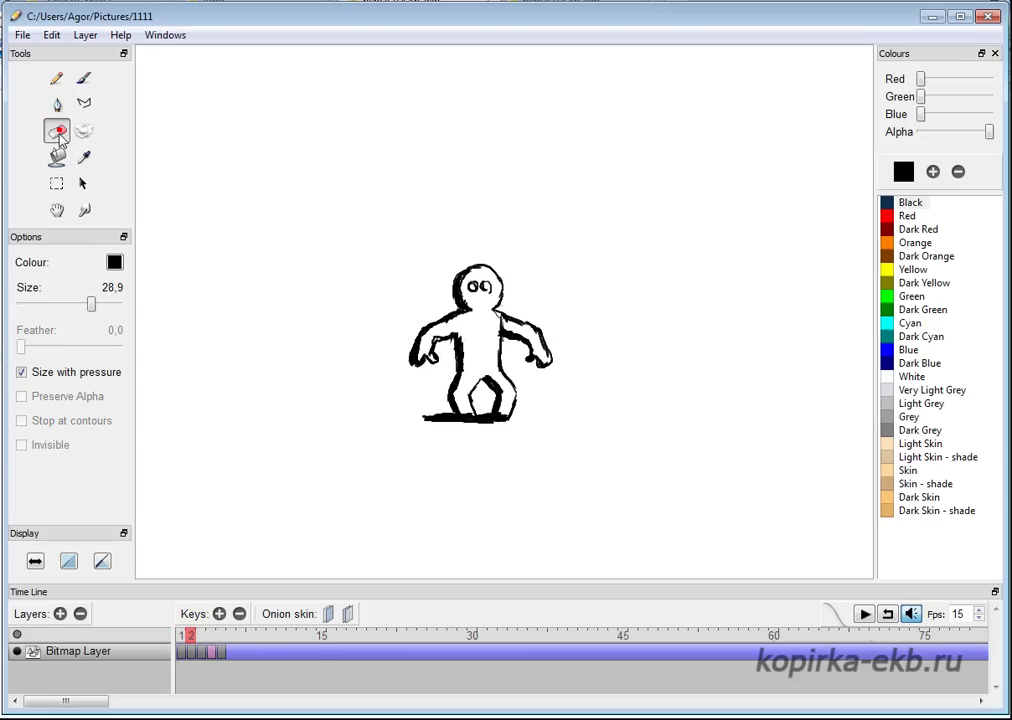
left_click(33, 307)
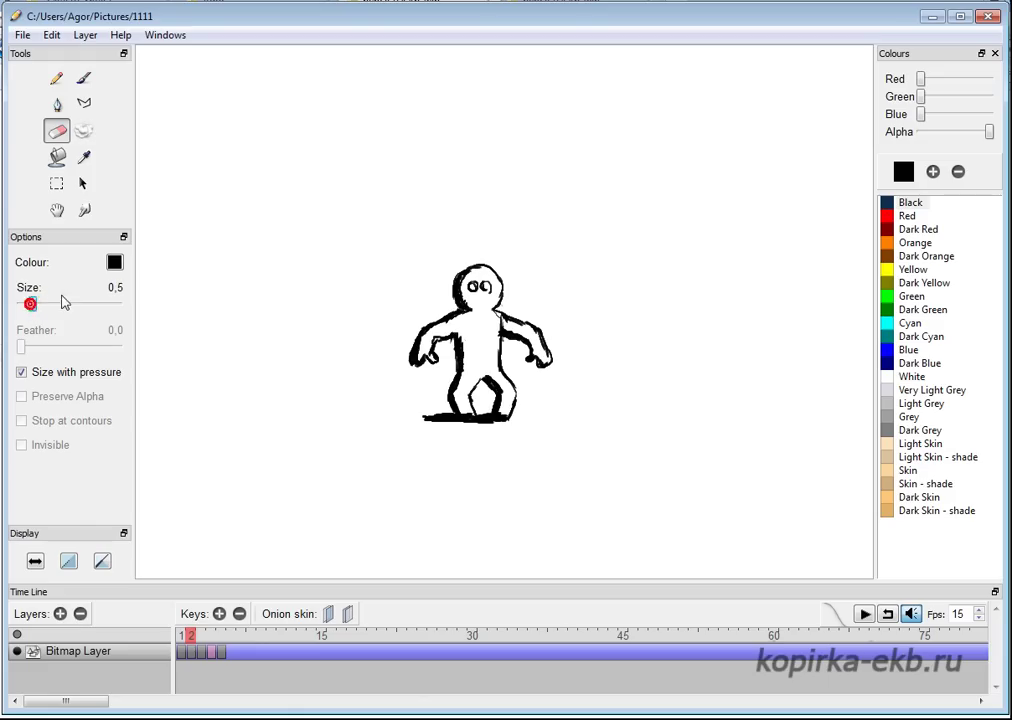
left_click(499, 322)
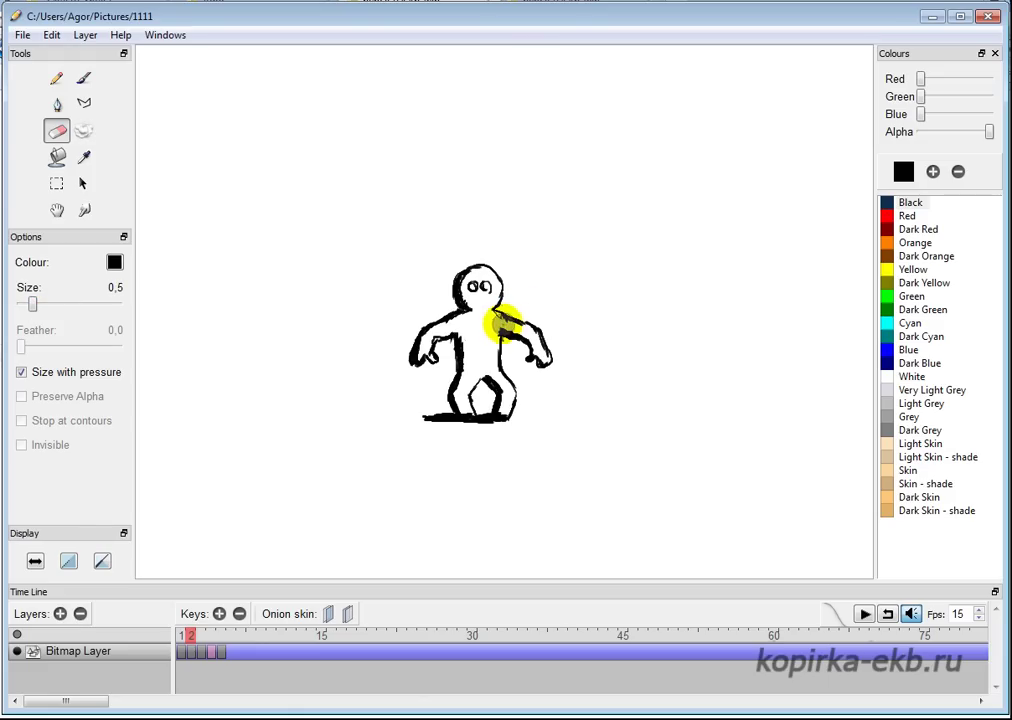
Step: Erase the remaining stray marks around the chest and under the arms on frame 2
left_click_drag(503, 323, 499, 324)
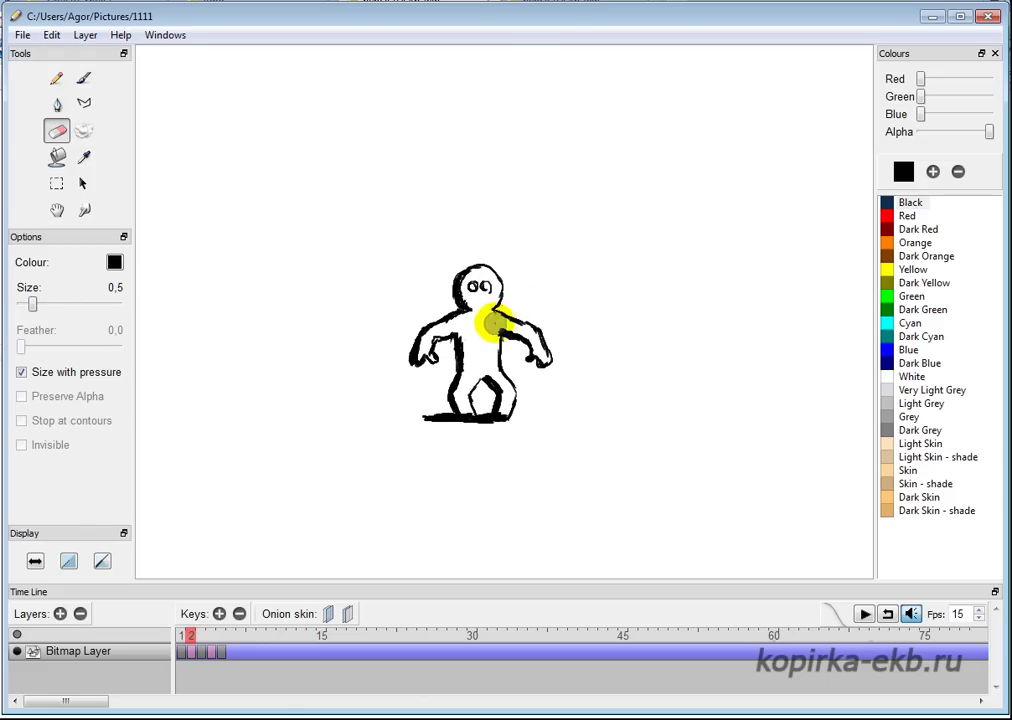
left_click(449, 346)
left_click(501, 346)
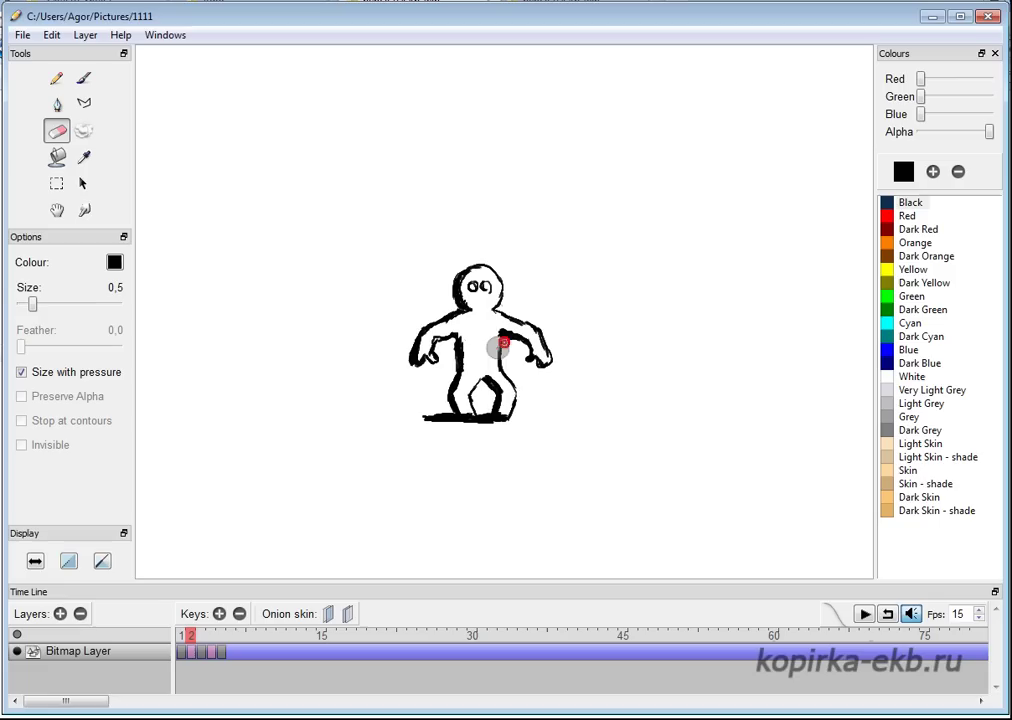
Step: Touch up frames 3 and 4 with the eraser around the figure's shoulder and beside its arms
left_click(200, 635)
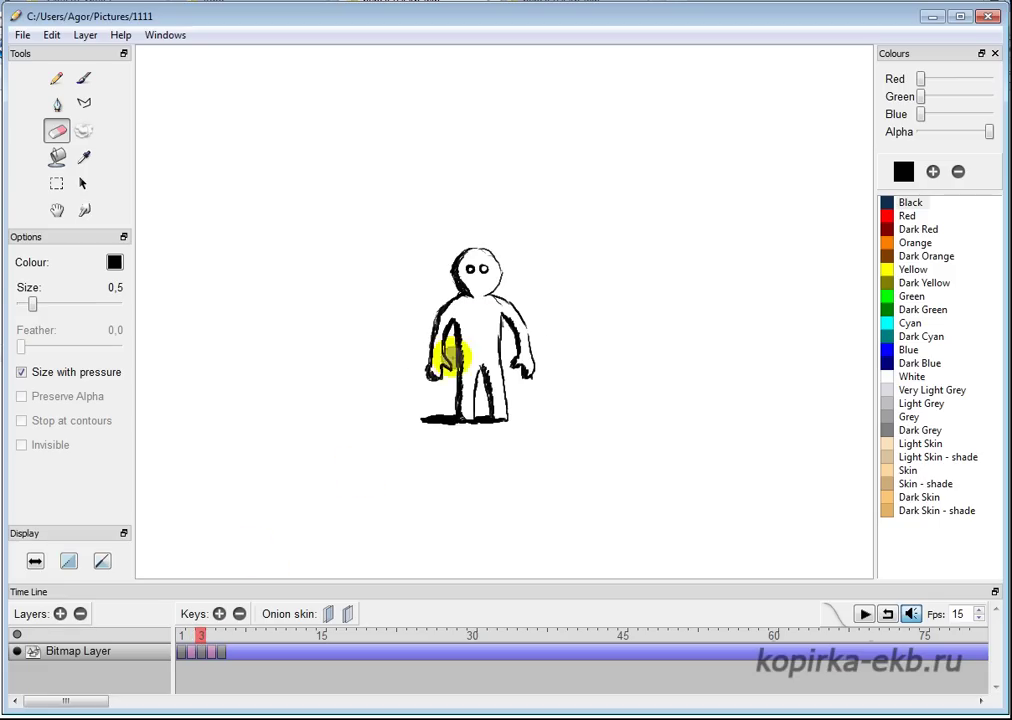
left_click(490, 300)
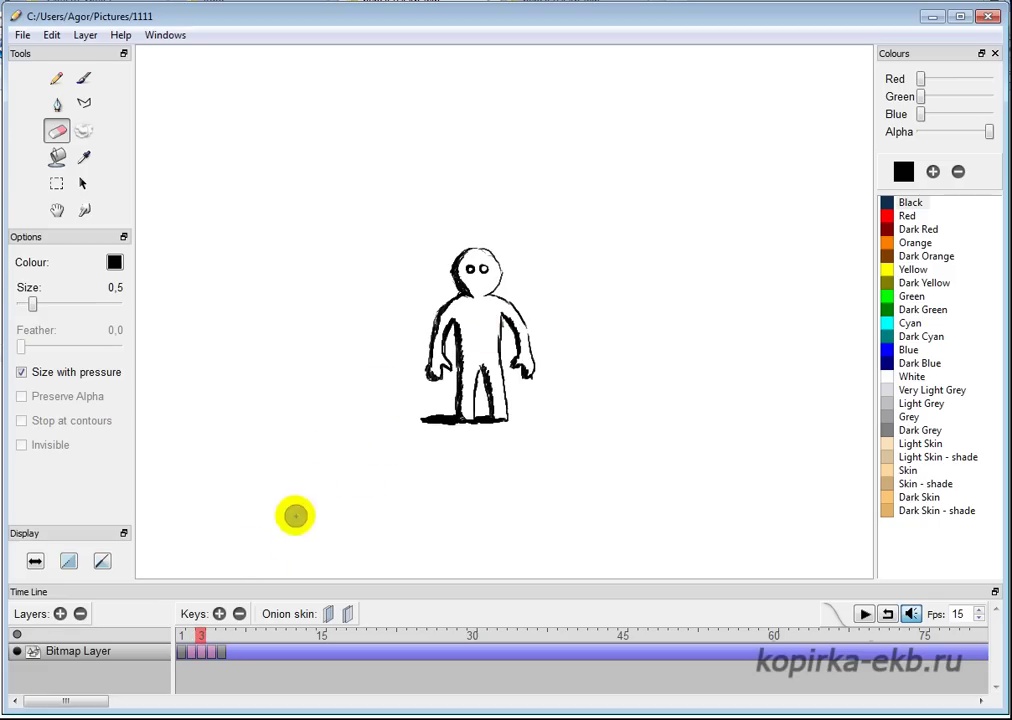
left_click(210, 635)
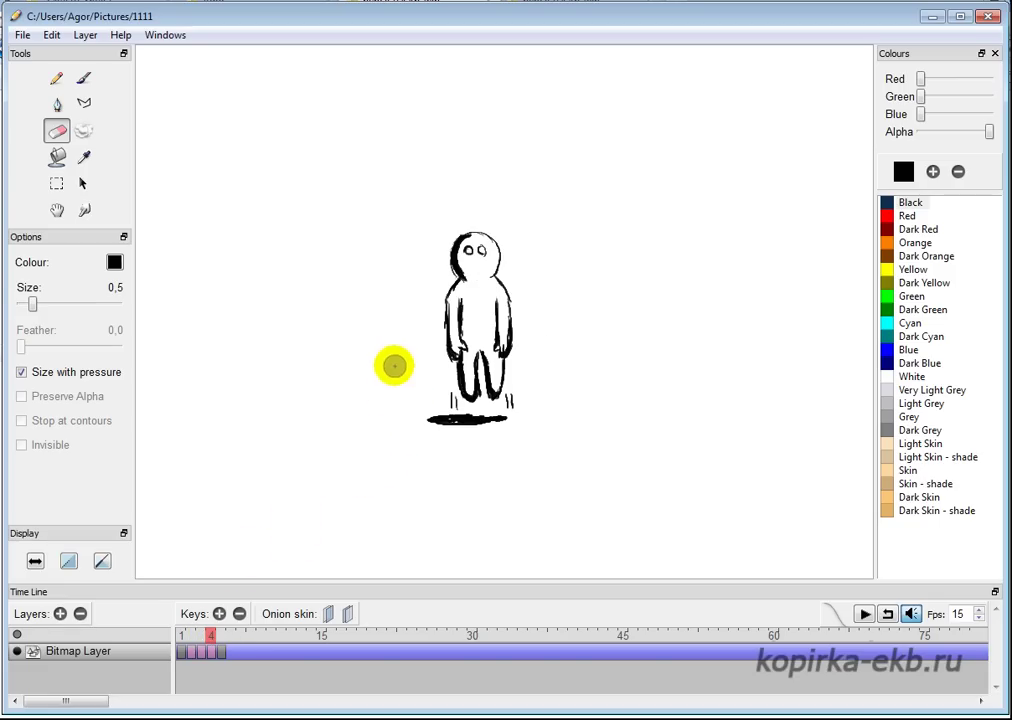
left_click(439, 326)
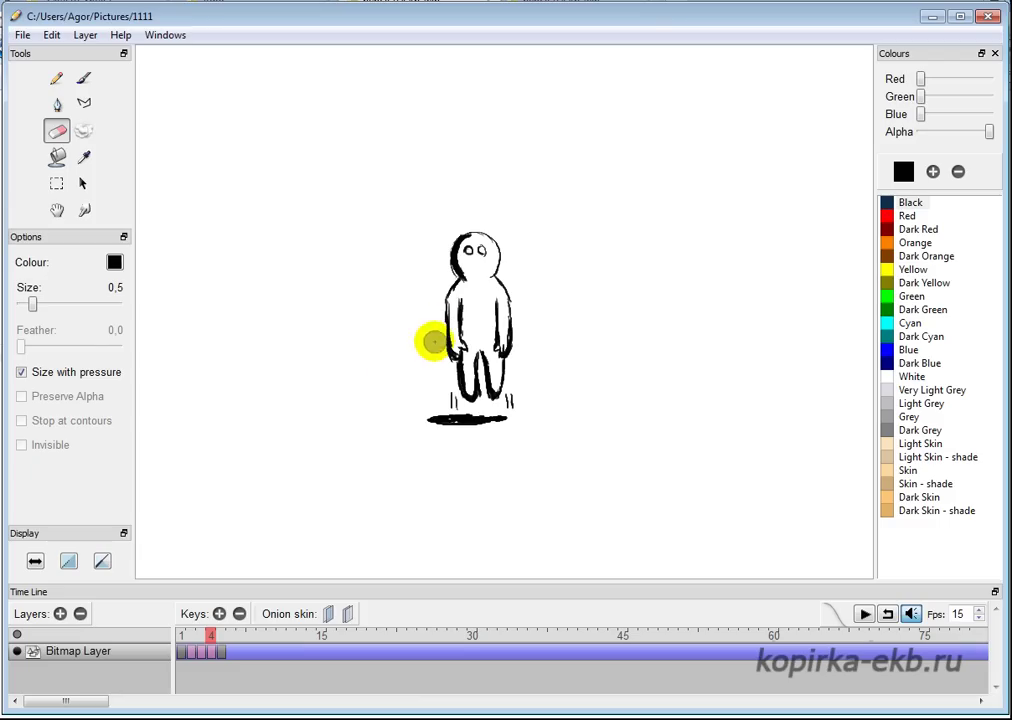
left_click(520, 297)
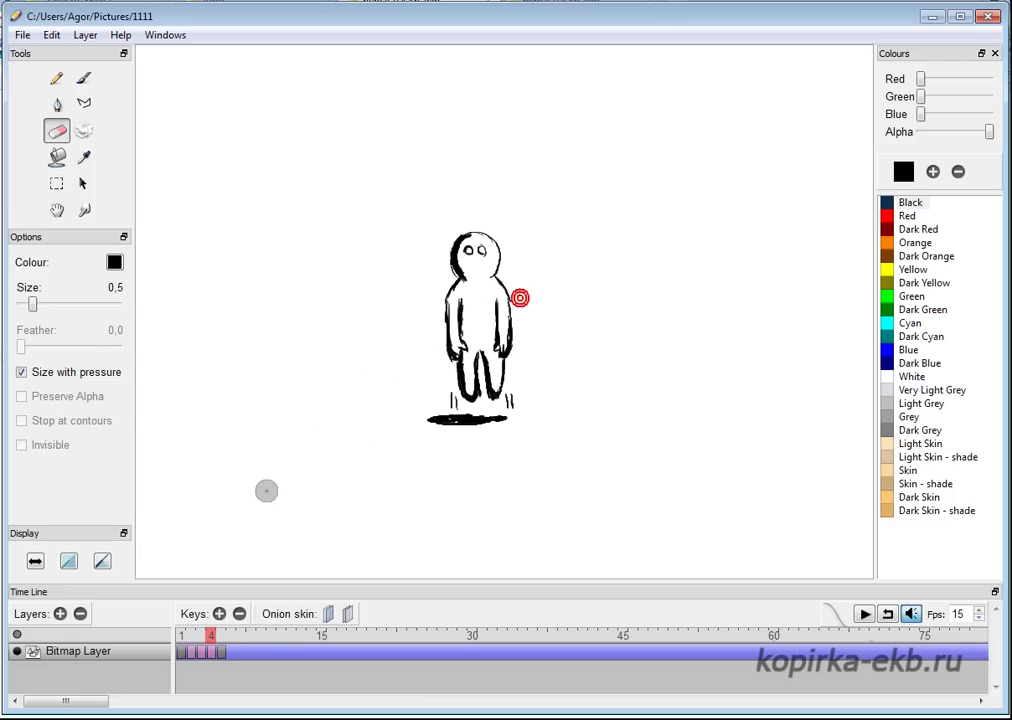
Step: Remove the empty key at frame 5, then play the animation looped and stop it
left_click(221, 635)
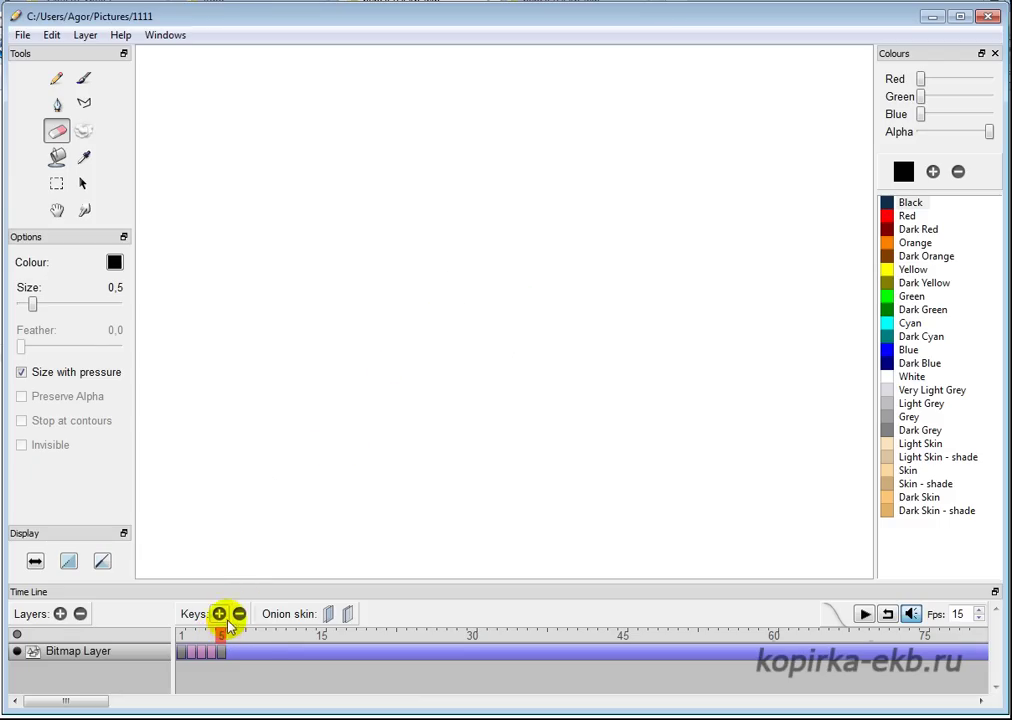
left_click(239, 614)
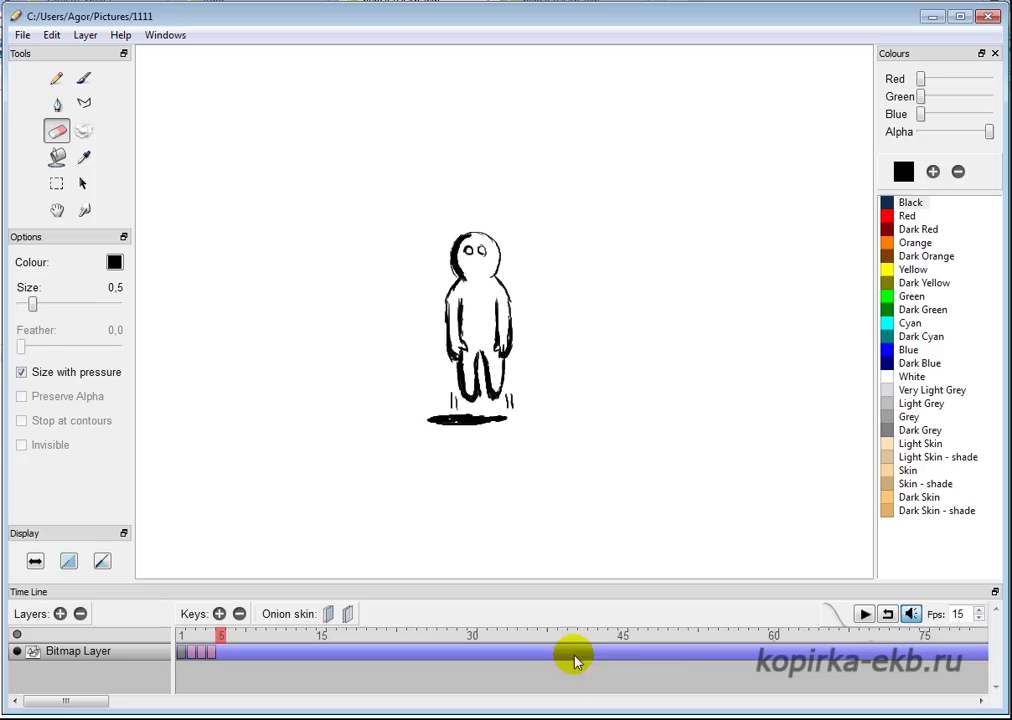
left_click(886, 614)
left_click(864, 615)
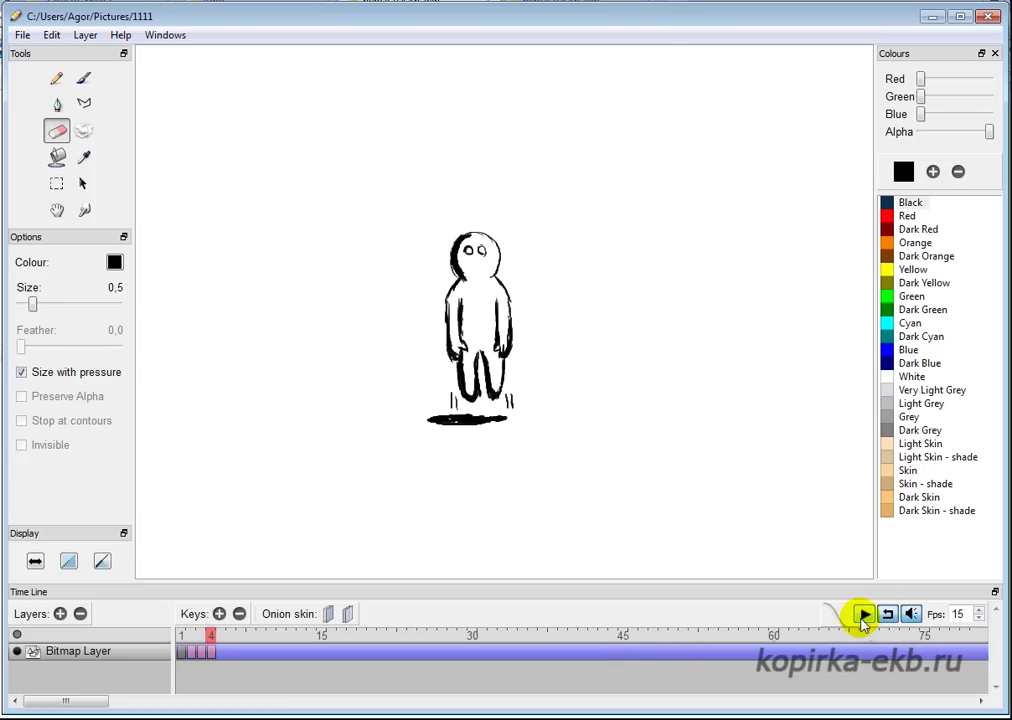
left_click(865, 615)
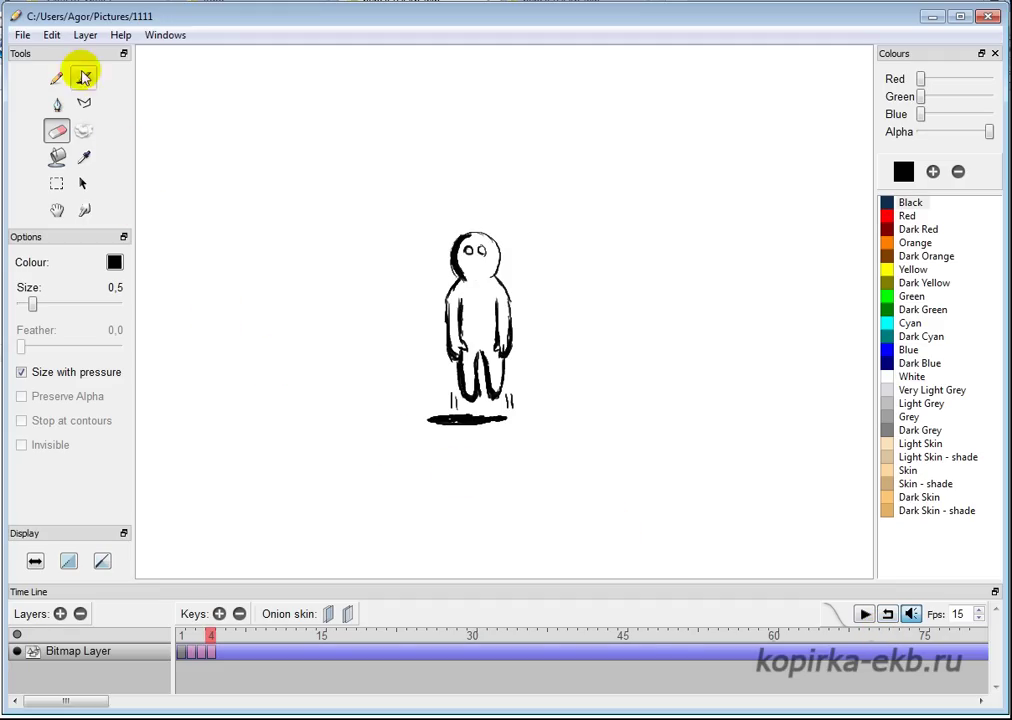
left_click(22, 36)
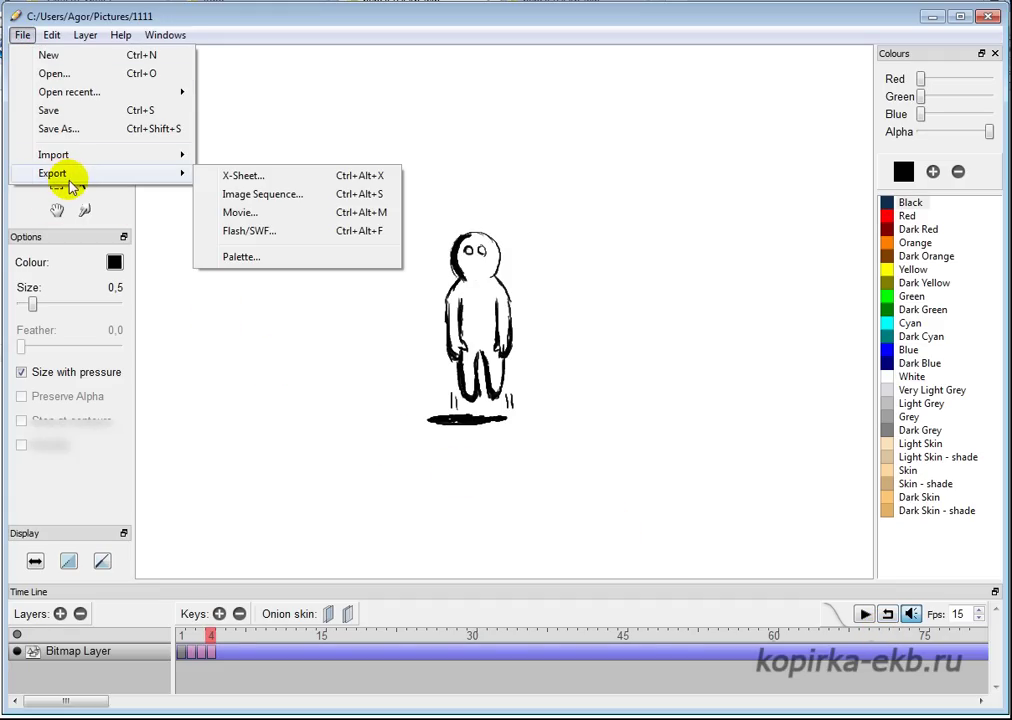
left_click(72, 129)
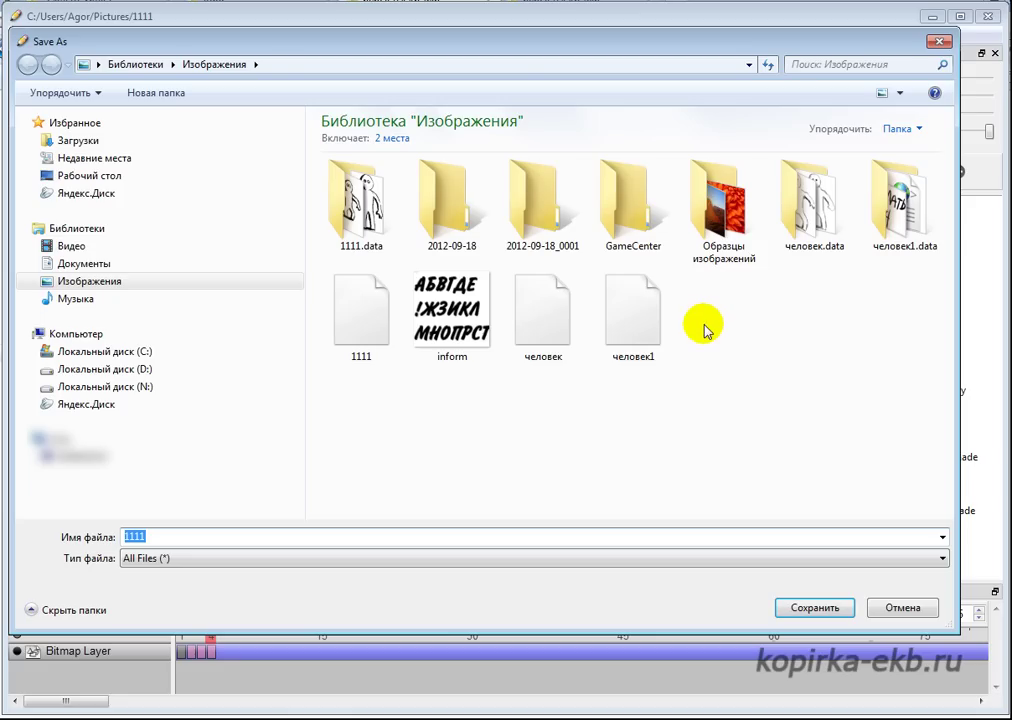
left_click(893, 612)
Step: Export the animation as a Flash/SWF file named 555 with the default compression
left_click(22, 35)
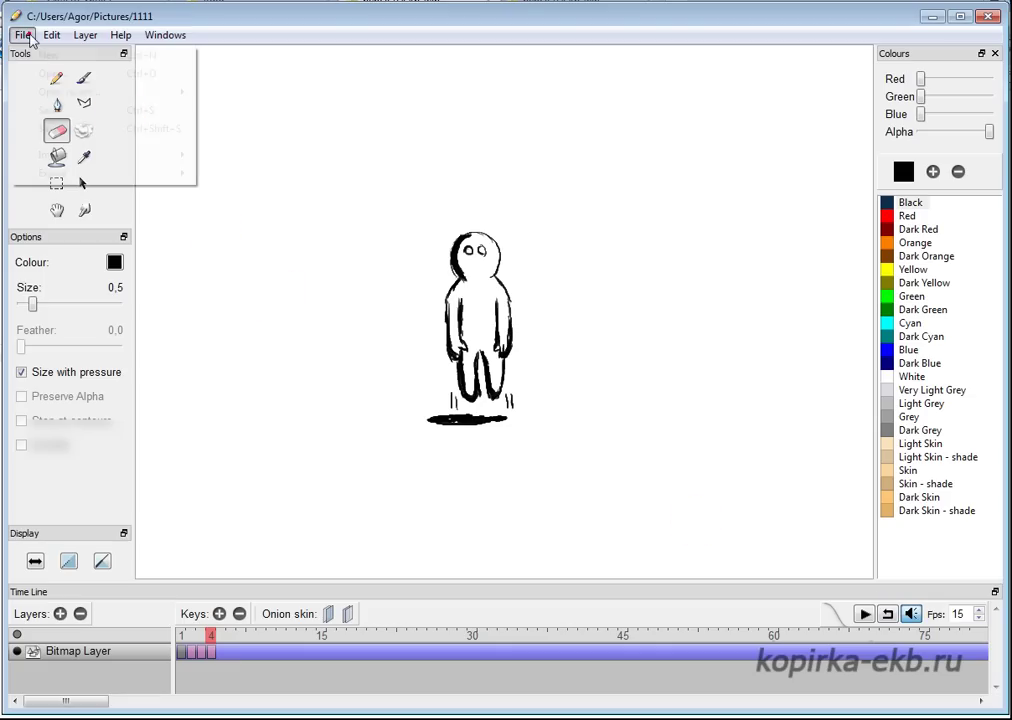
mouse_move(30, 180)
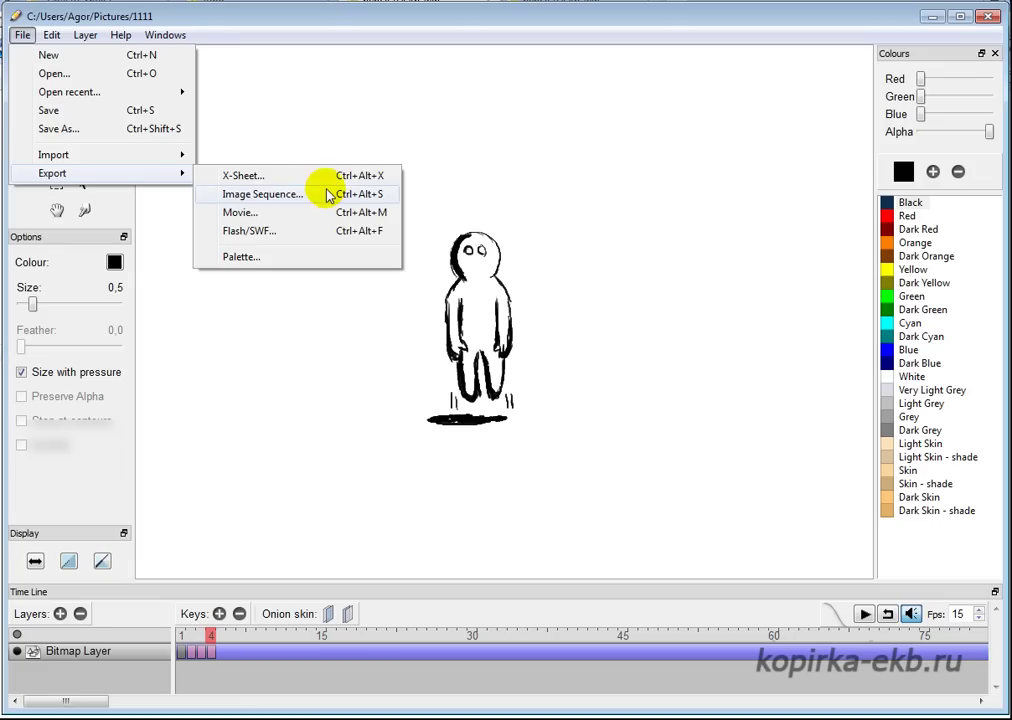
left_click(265, 234)
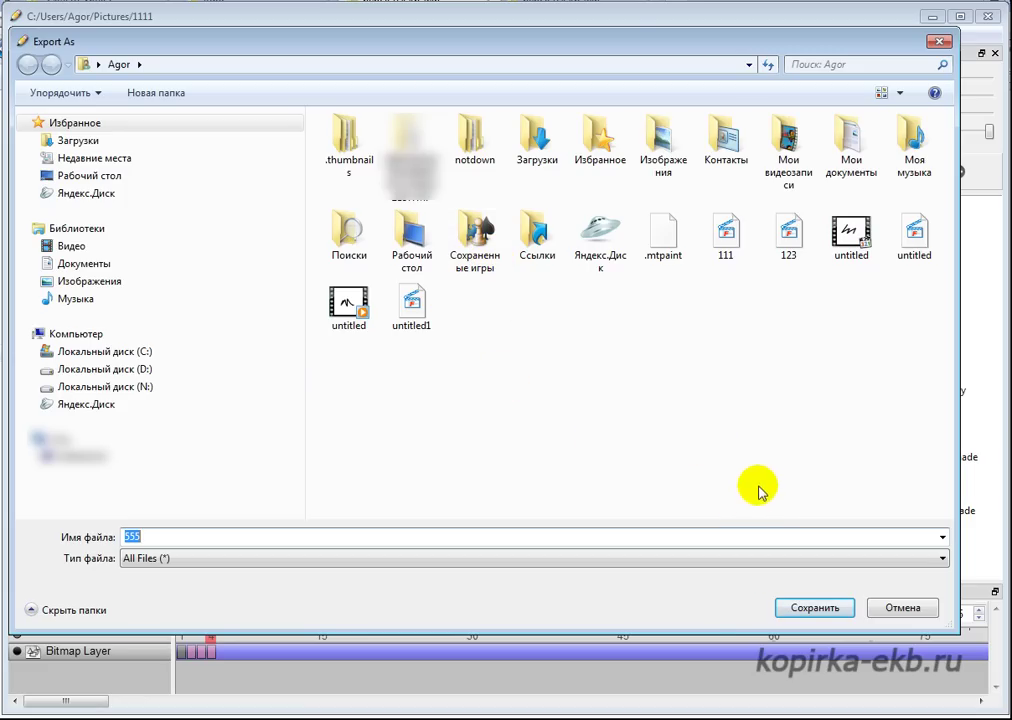
left_click(798, 618)
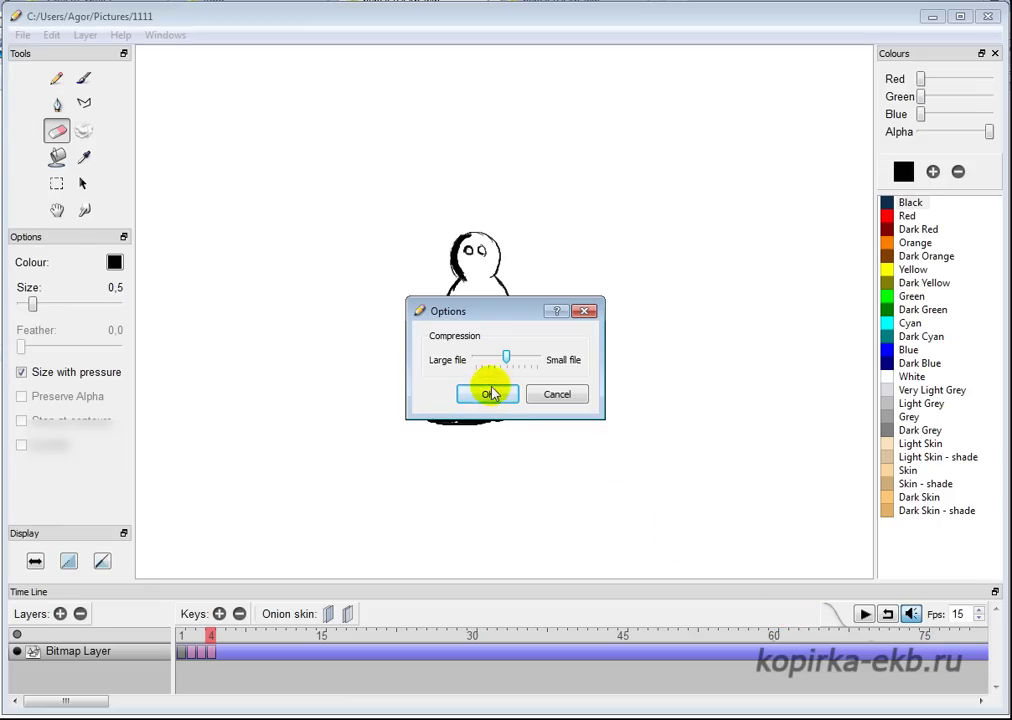
left_click(491, 393)
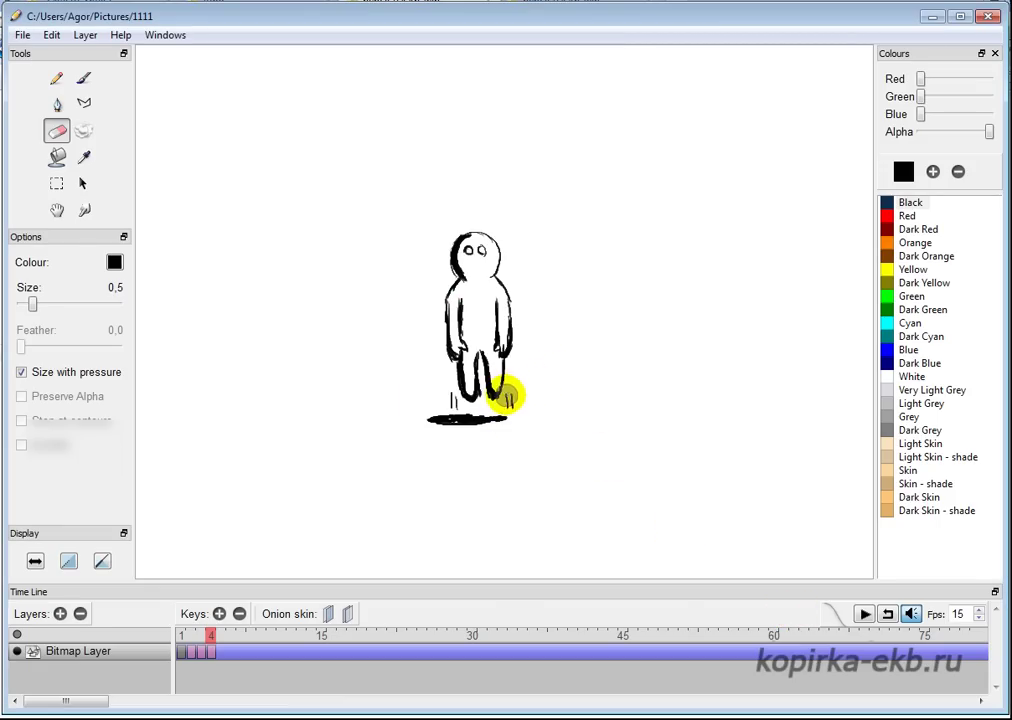
Step: Switch to the file explorer and select the exported 555 Flash file in the user folder
left_click(935, 18)
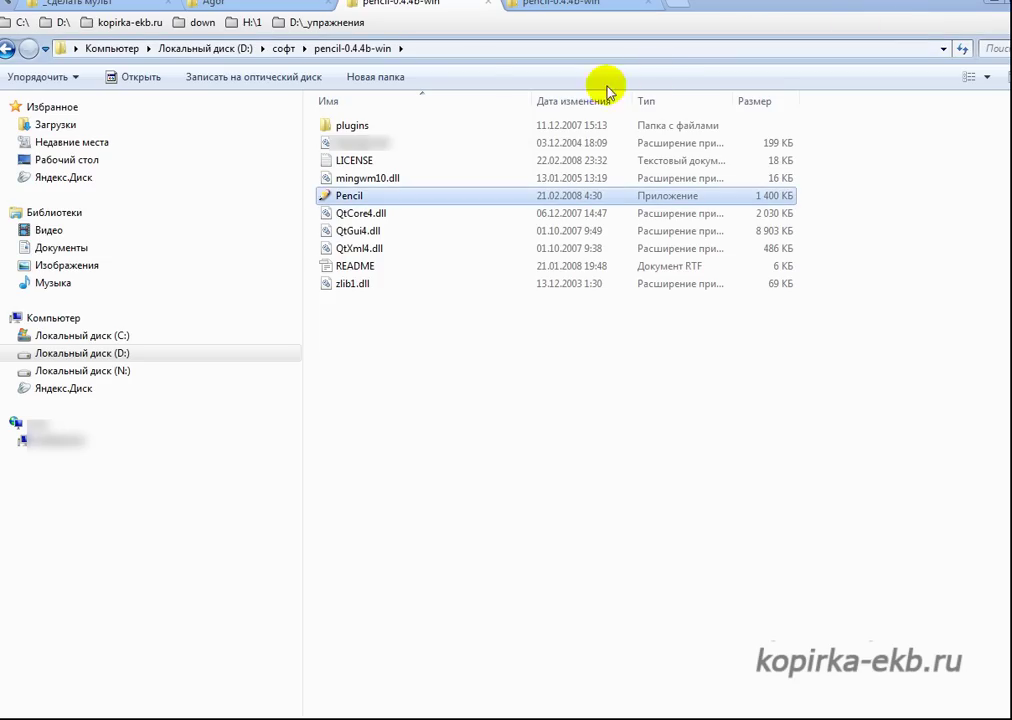
left_click(212, 3)
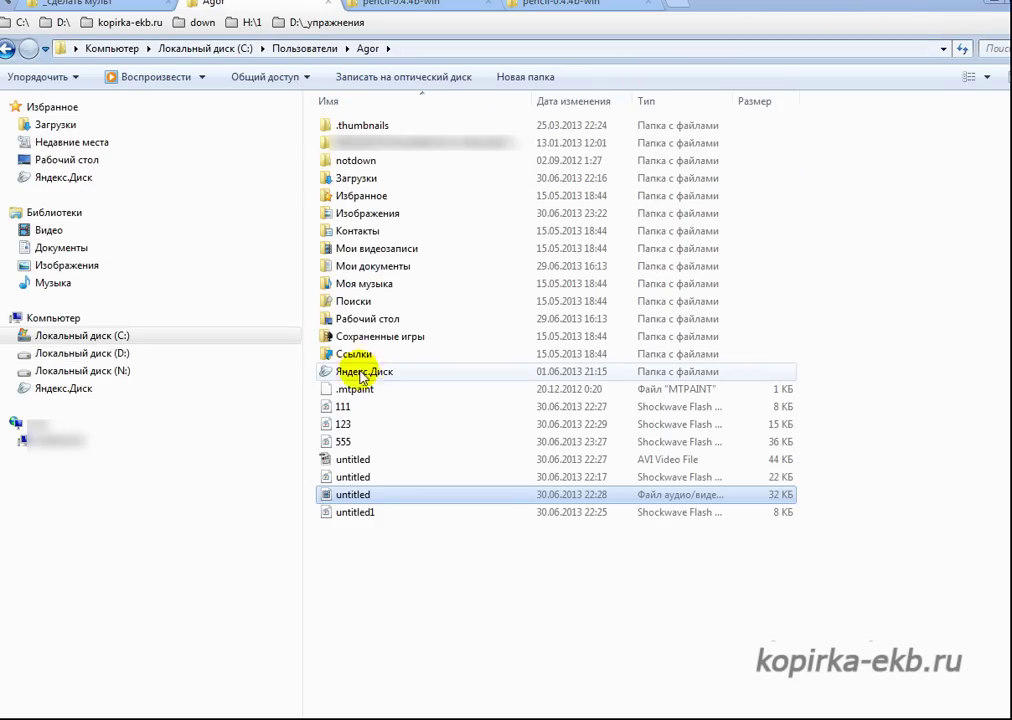
left_click(367, 443)
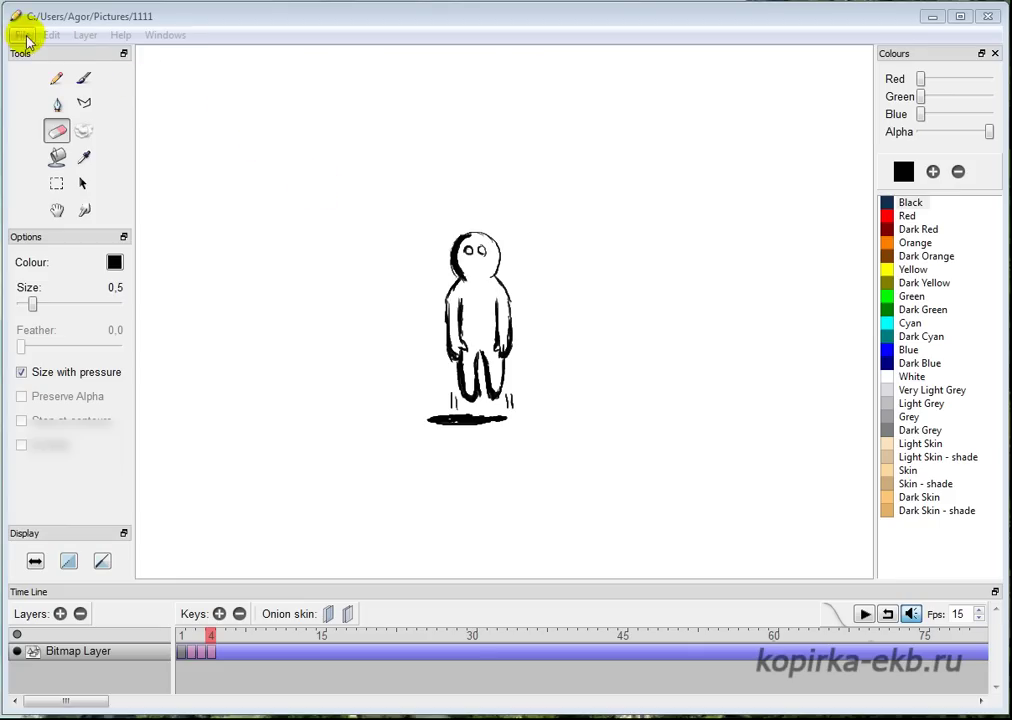
Step: Try to export the animation as a movie named 77
left_click(24, 36)
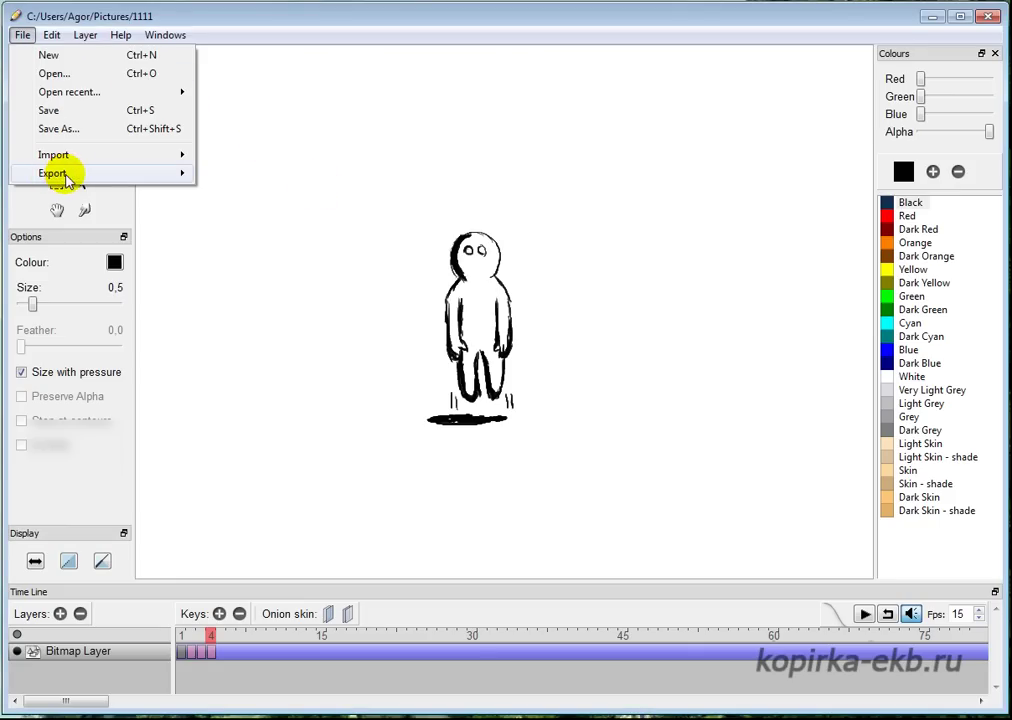
mouse_move(100, 174)
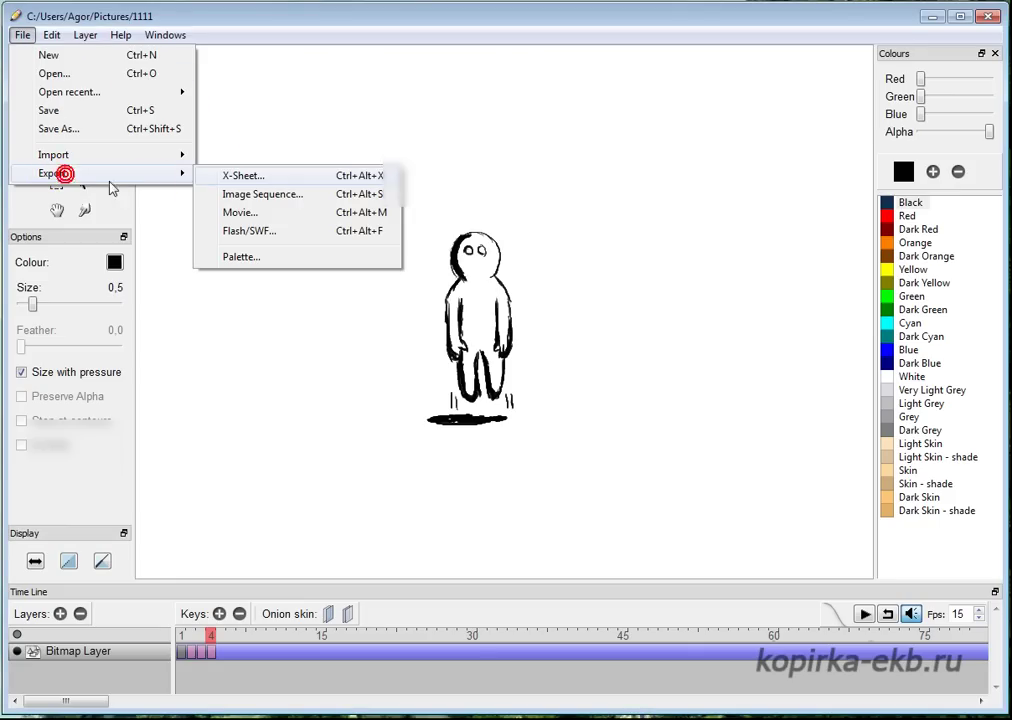
left_click(293, 218)
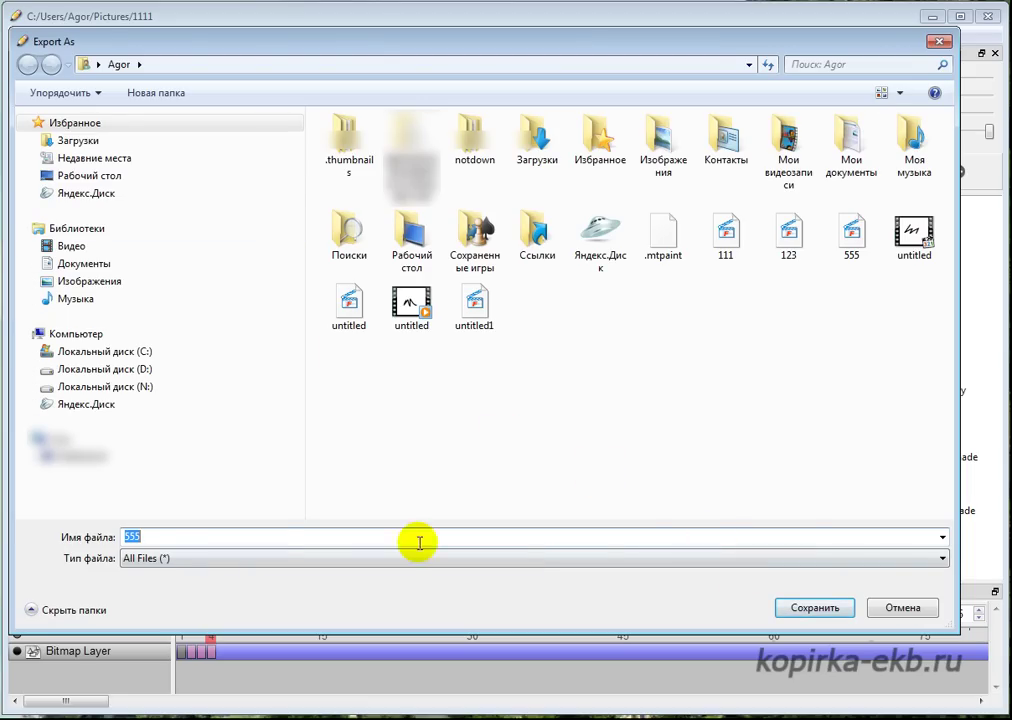
left_click_drag(265, 538, 98, 545)
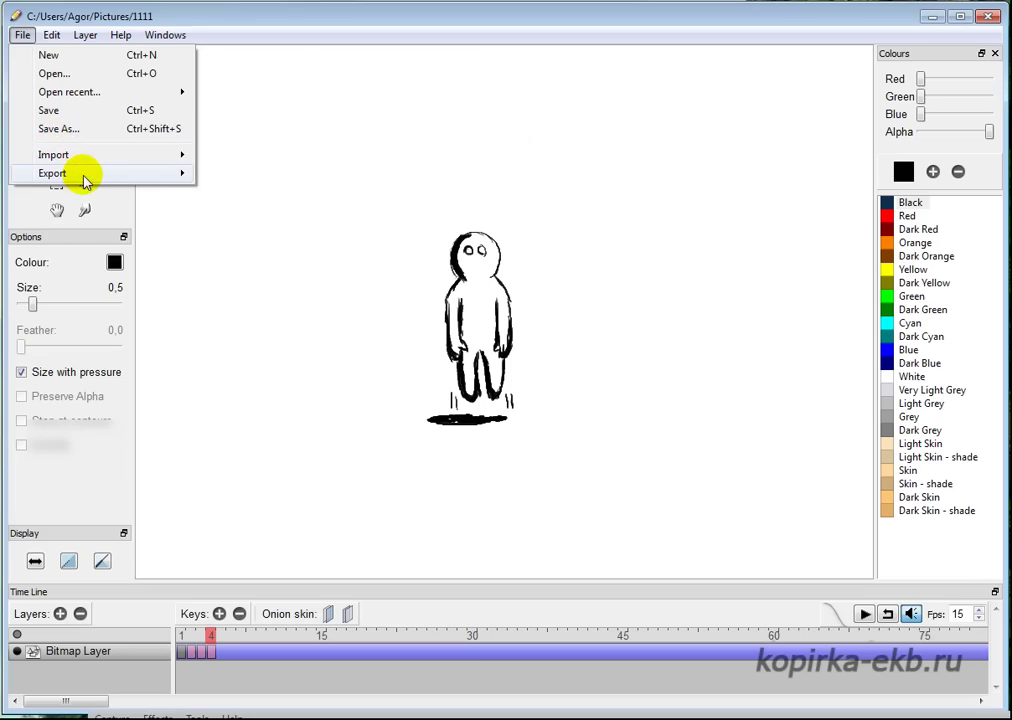
Step: Export the animation as an image sequence named 77 in PNG format at 882 × 639
mouse_move(81, 176)
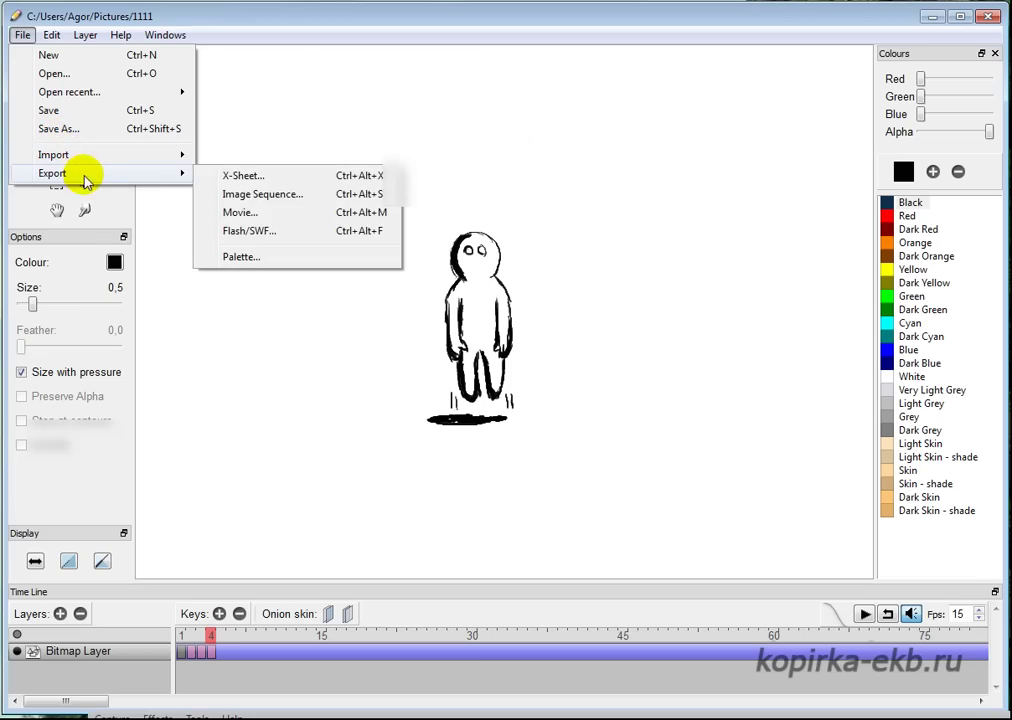
left_click(278, 212)
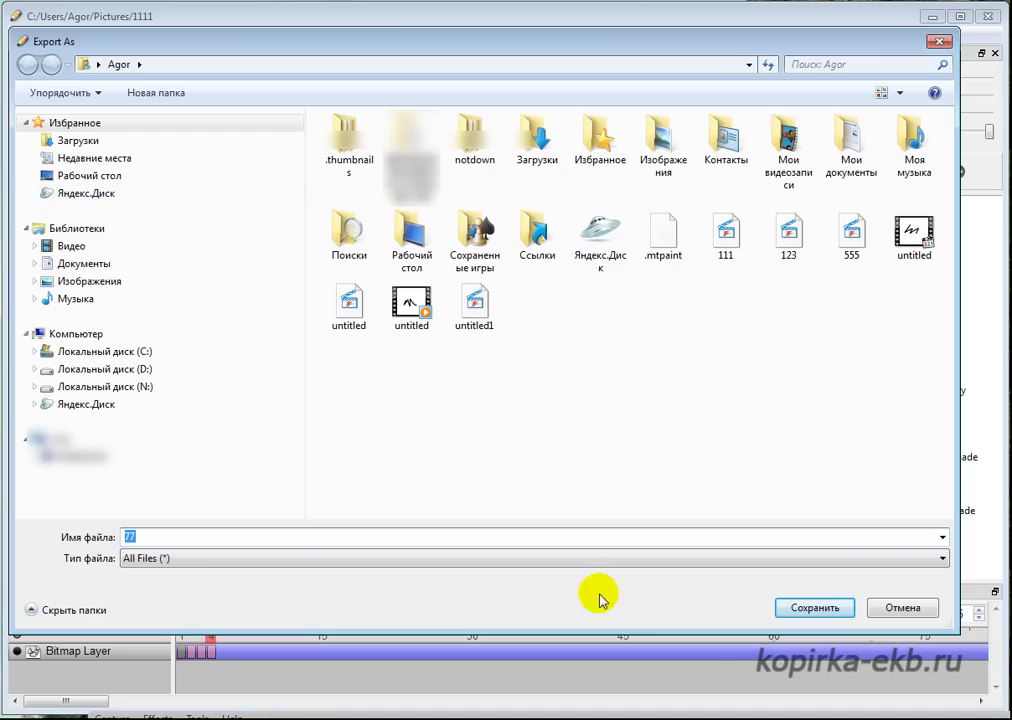
left_click(807, 608)
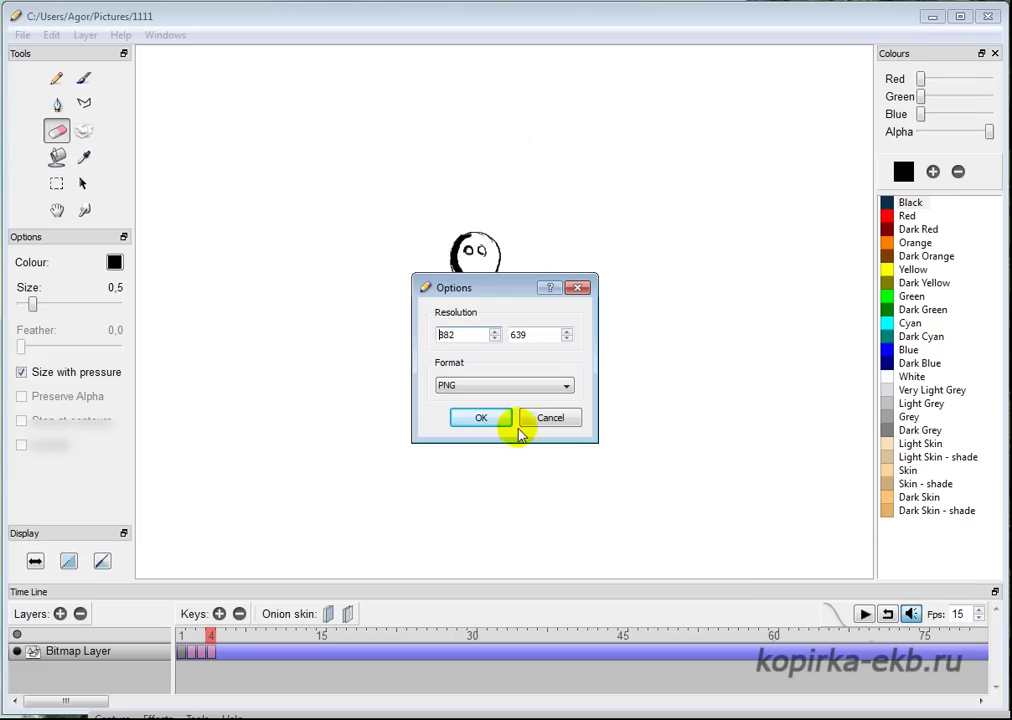
left_click(564, 384)
left_click(558, 385)
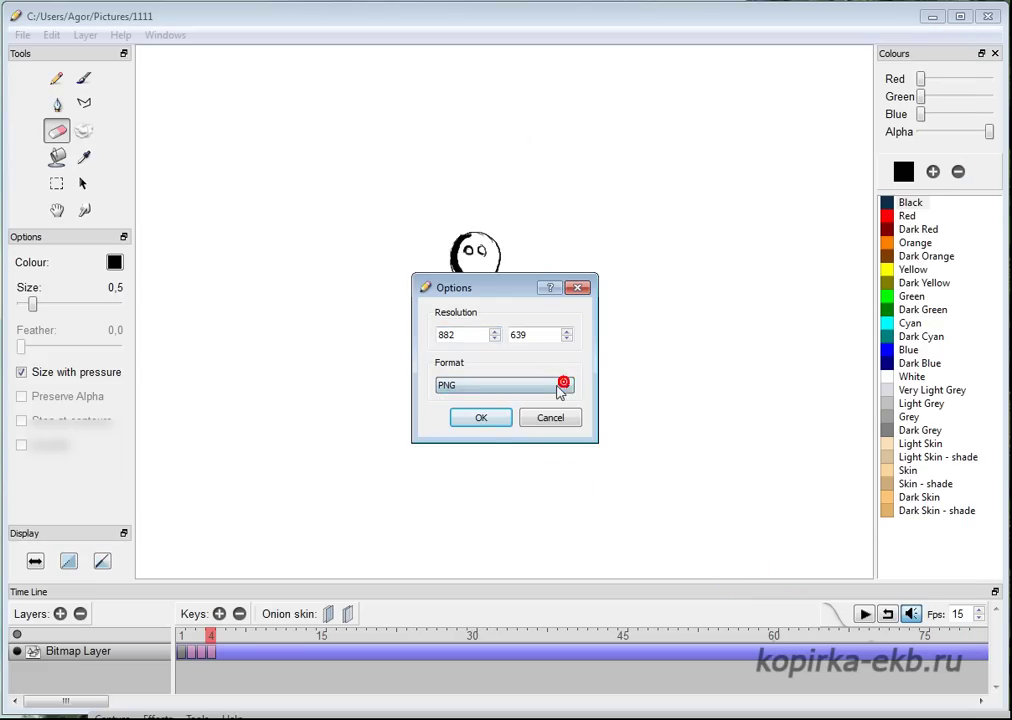
left_click(481, 417)
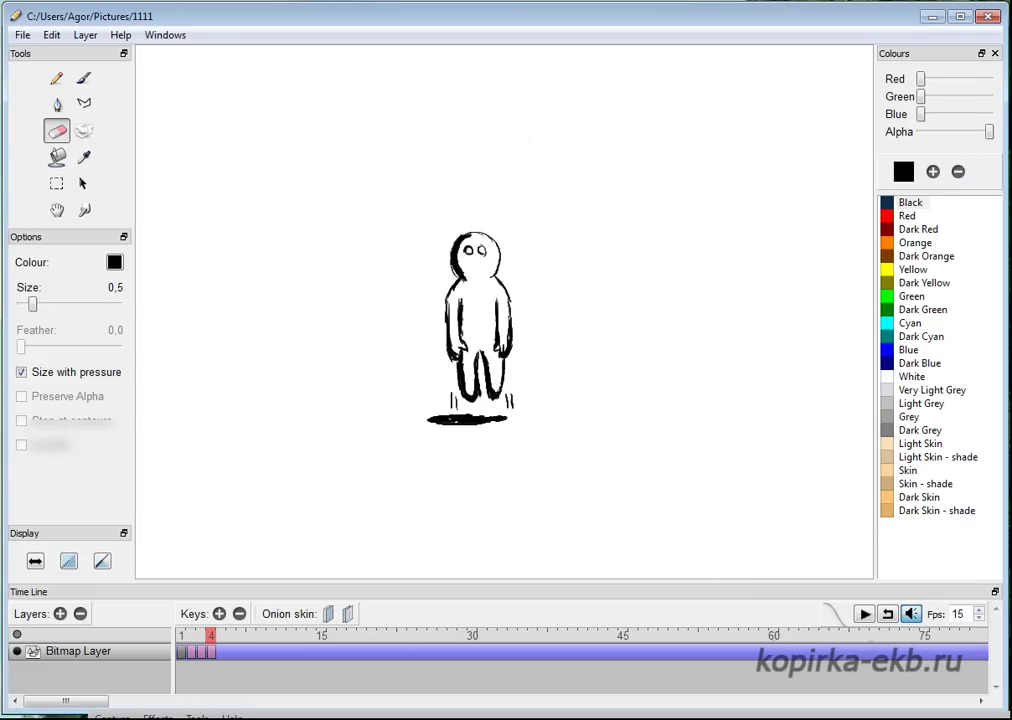
Step: Switch to the file explorer, open the exported image 77001 and page forward to 77004
left_click(343, 718)
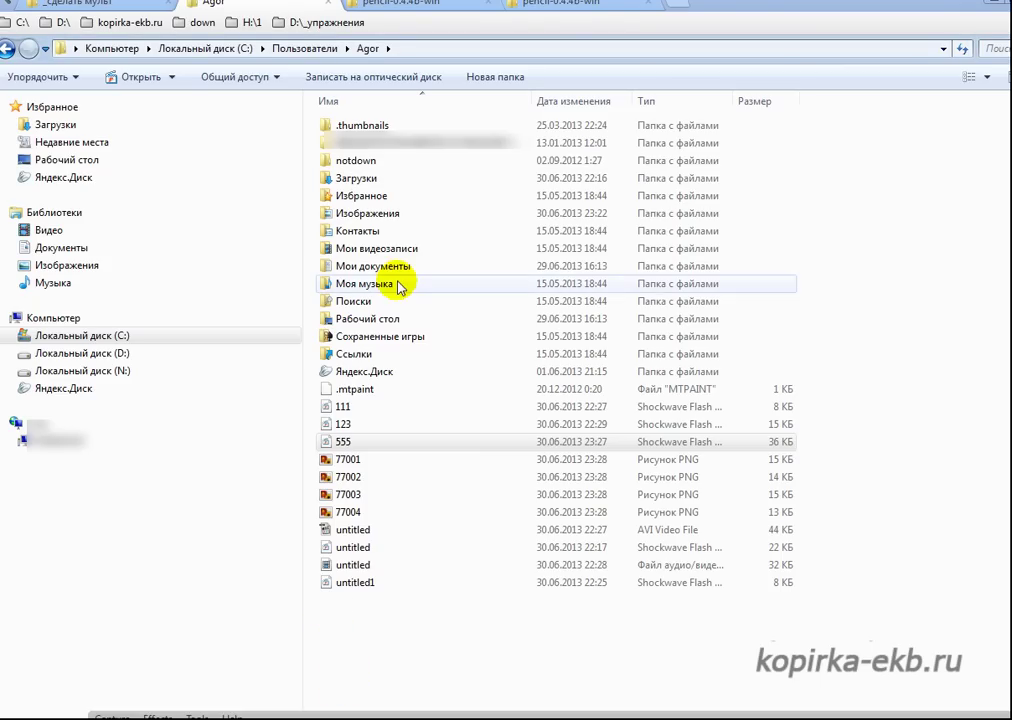
left_click(348, 460)
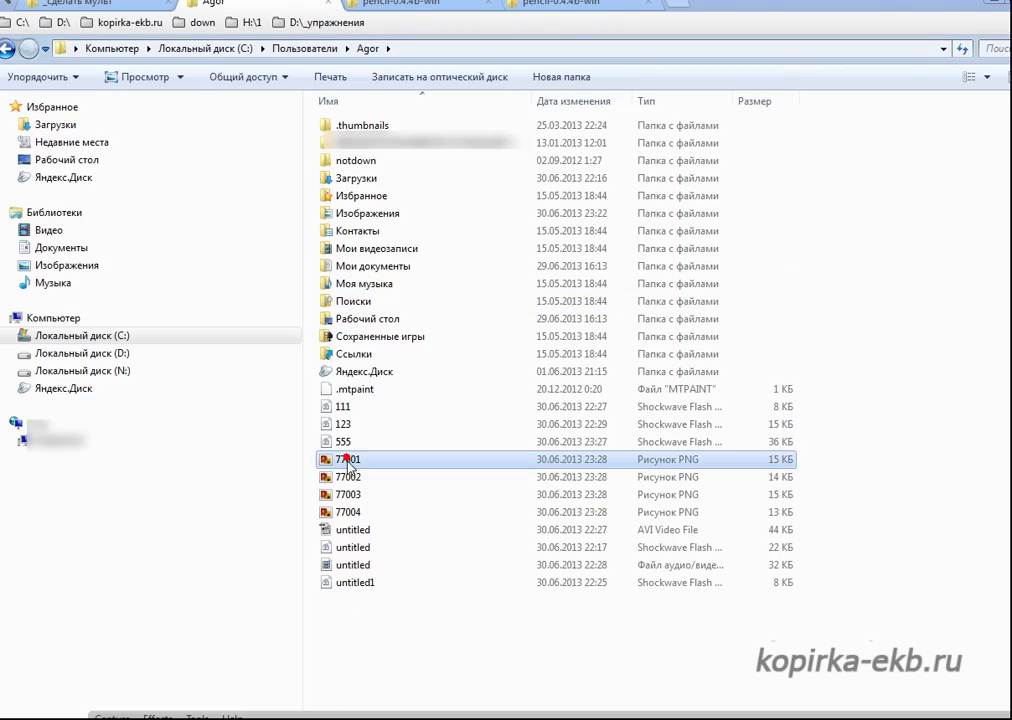
double_click(350, 461)
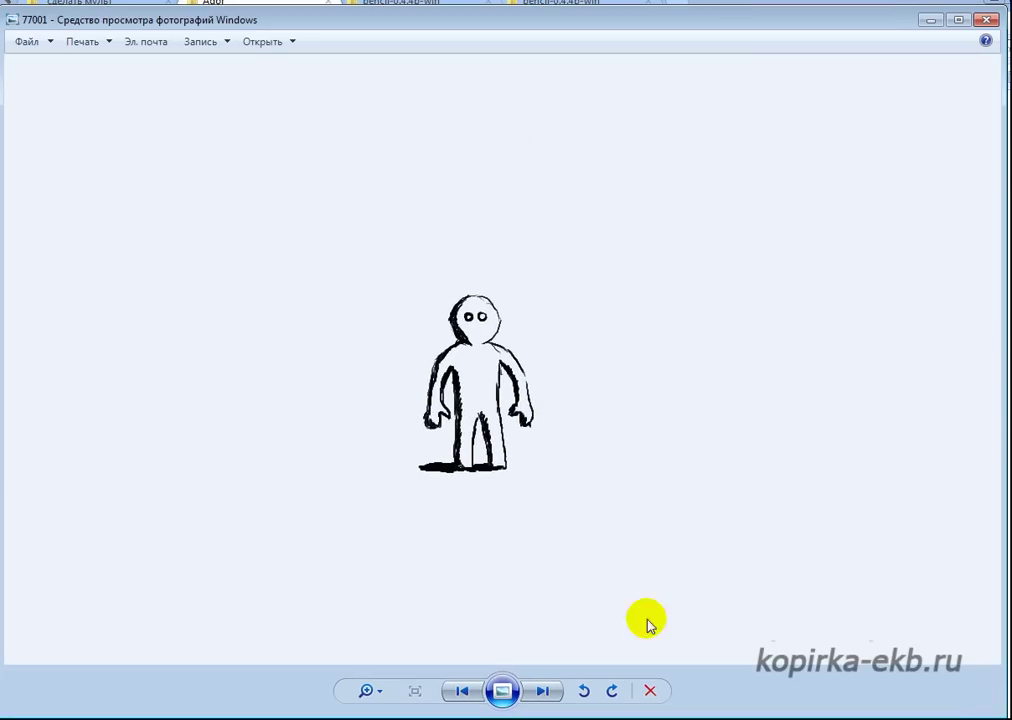
left_click(543, 691)
left_click(543, 691)
left_click(543, 691)
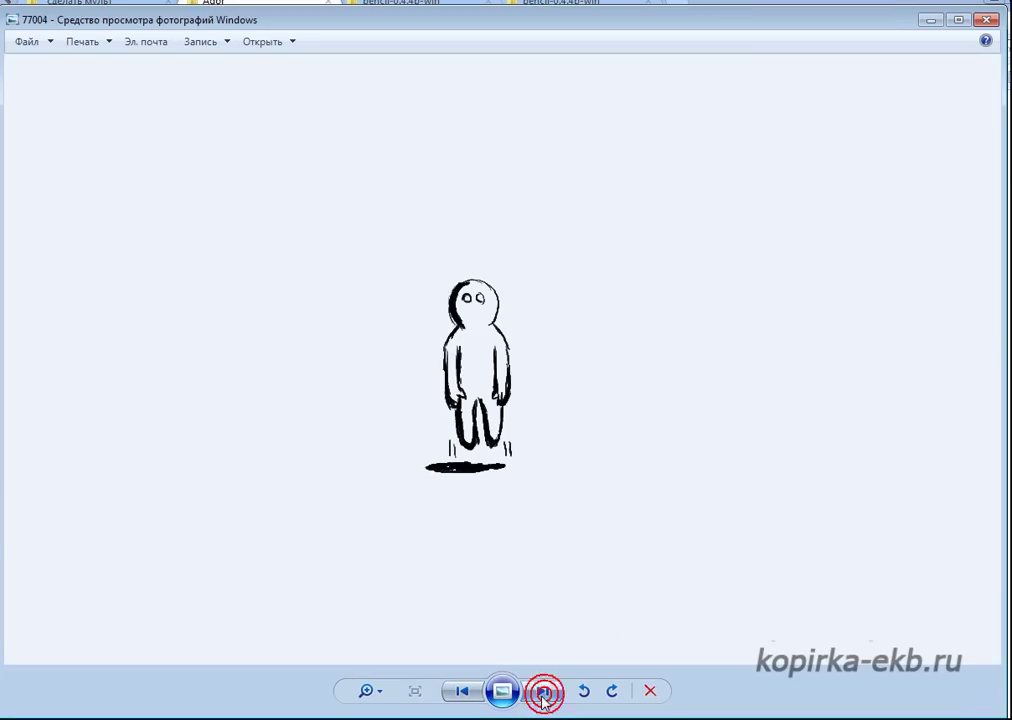
Step: Flip back and forth through the exported images 77001 to 77004 to preview the motion
left_click(463, 691)
left_click(461, 691)
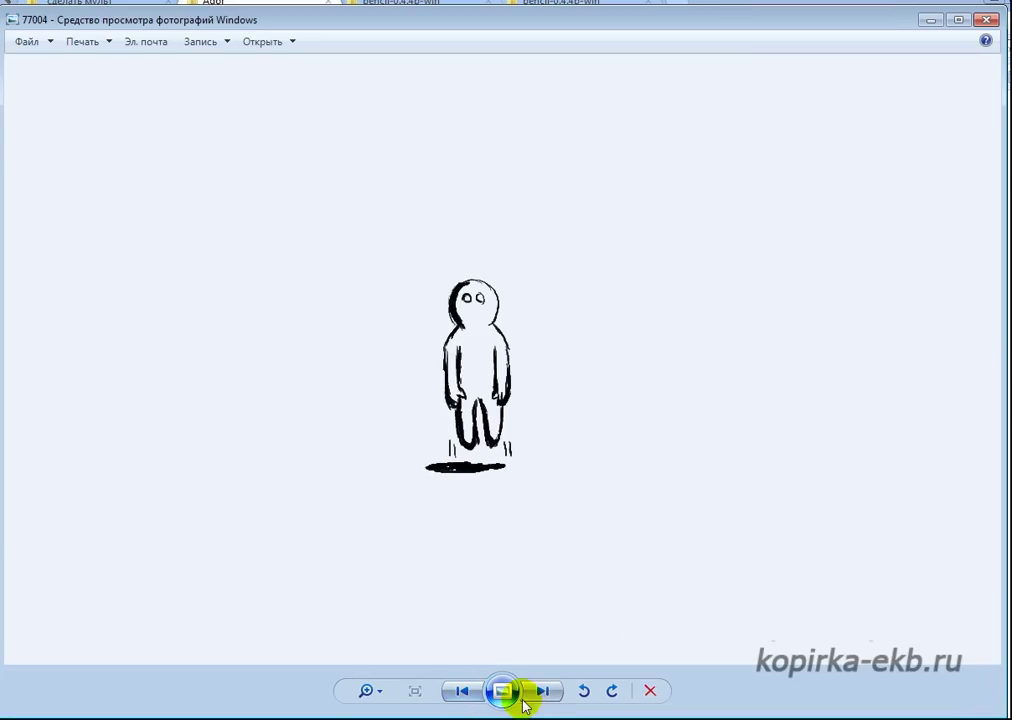
left_click(535, 691)
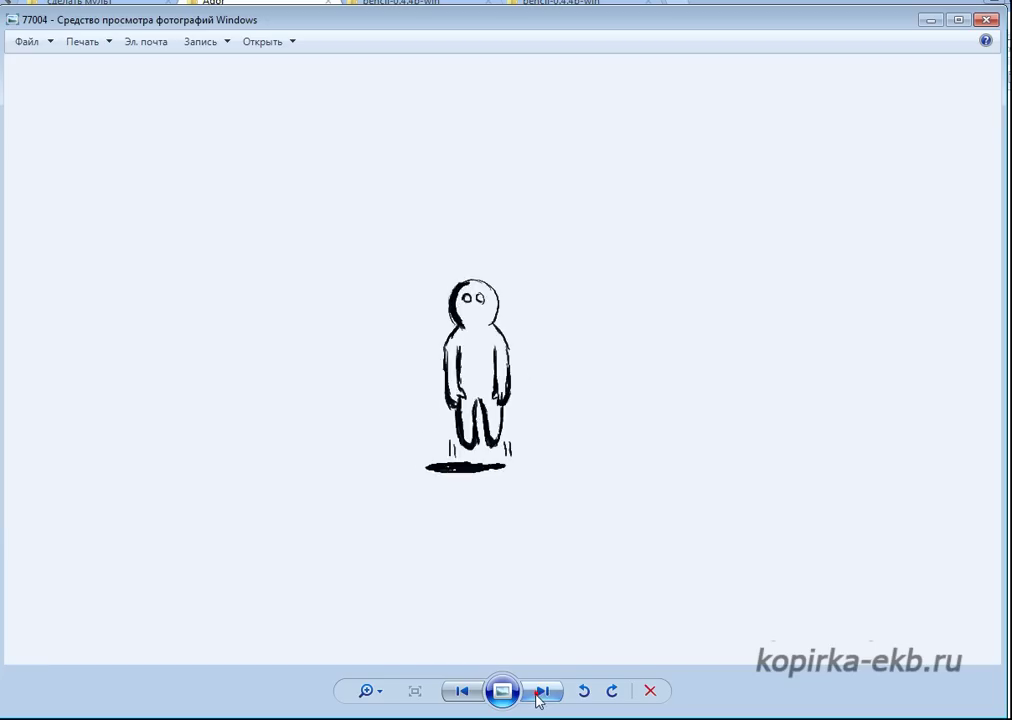
left_click(538, 692)
left_click(538, 692)
left_click(537, 695)
left_click(538, 695)
left_click(538, 695)
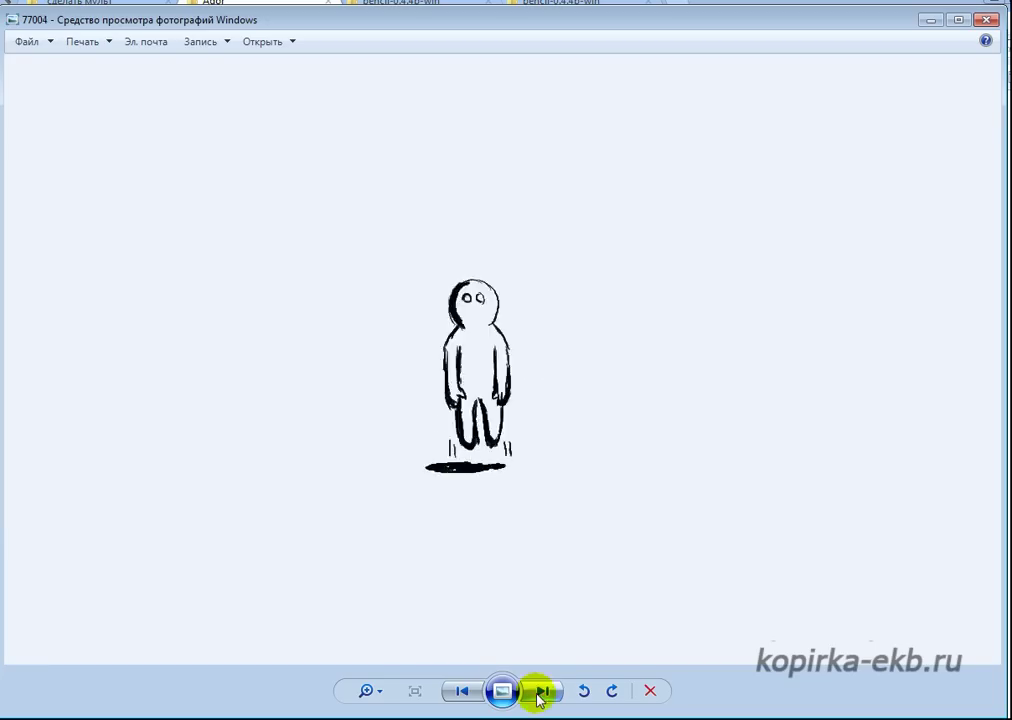
left_click(539, 695)
left_click(539, 695)
left_click(540, 692)
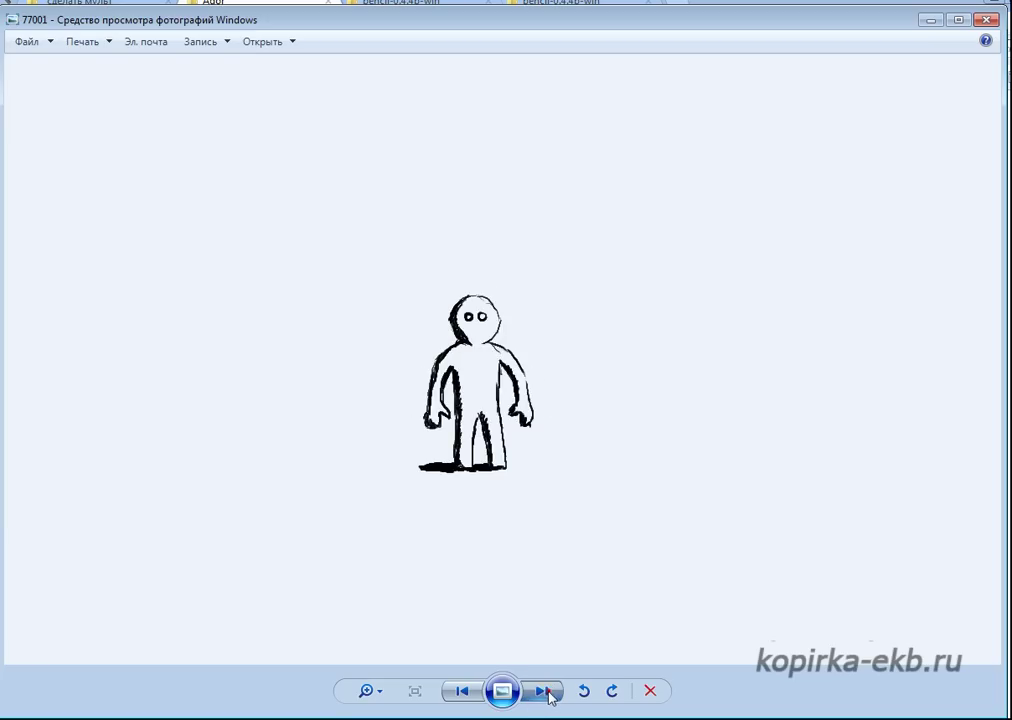
left_click(474, 697)
left_click(474, 697)
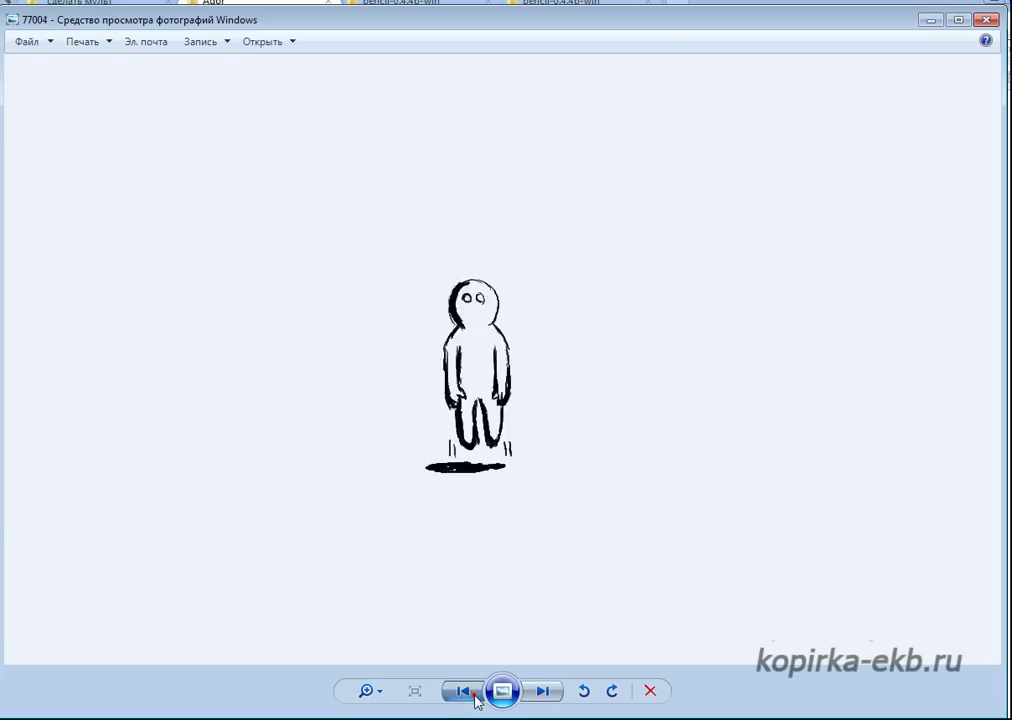
left_click(474, 697)
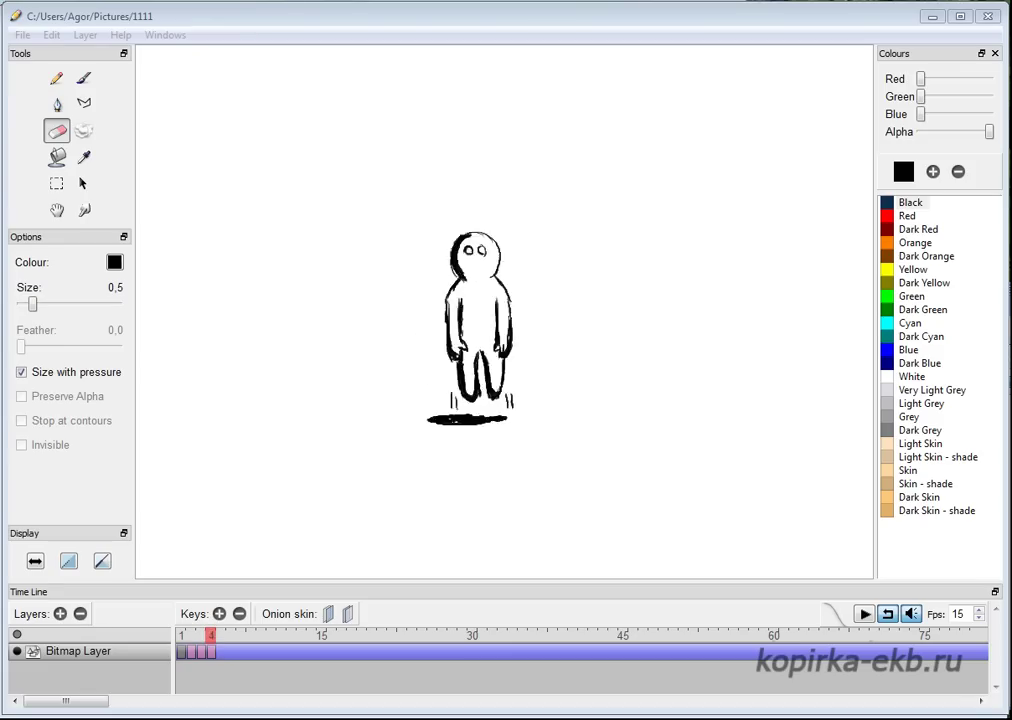